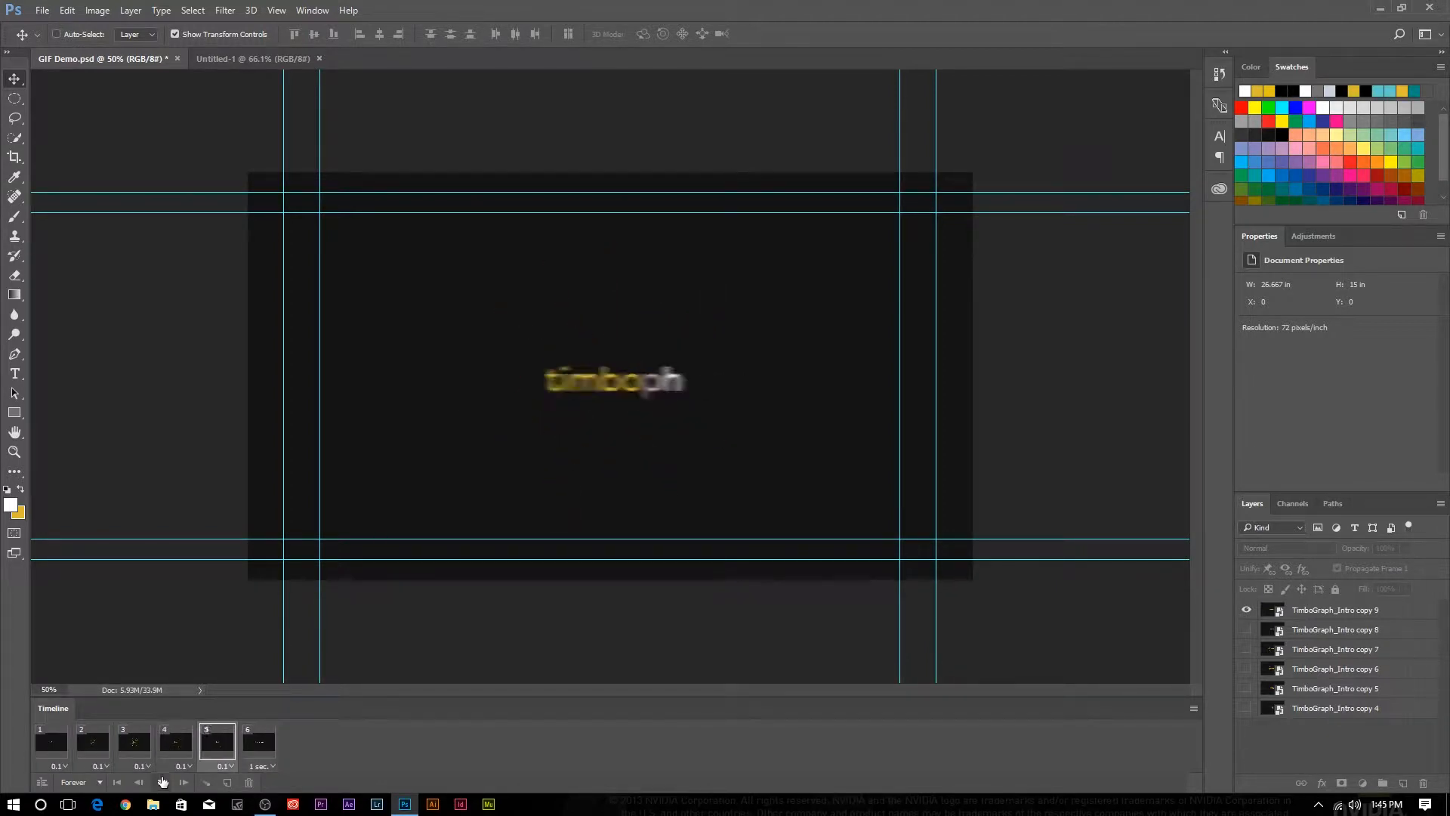
Stop the GIF Demo playback and place the TimboGraph_Intro clip from the desktop into the Untitled-1 document
{"action": "left_click", "coordinate": [160, 782]}
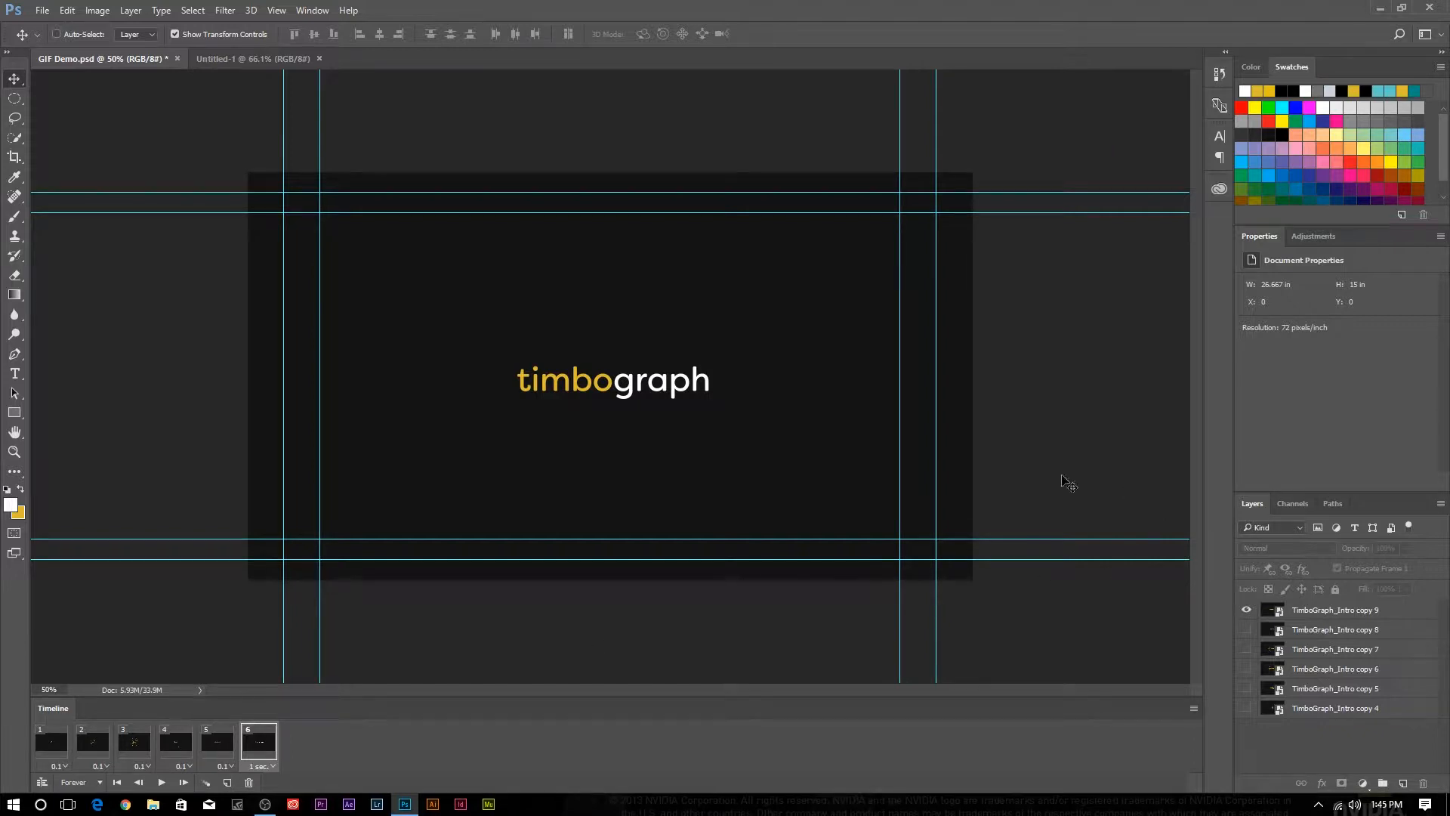
{"action": "left_click", "coordinate": [229, 59]}
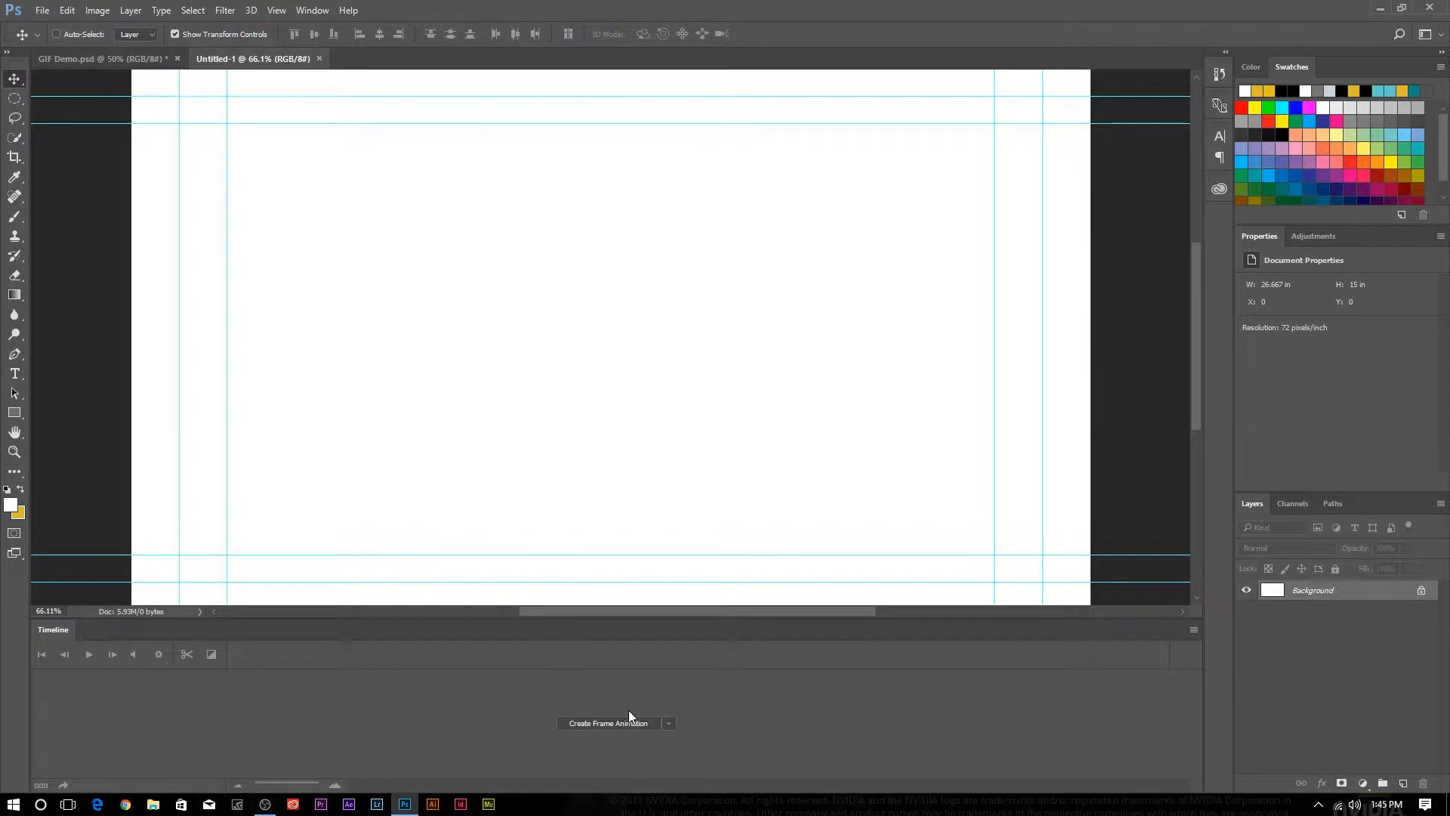
{"action": "left_click", "coordinate": [1375, 7]}
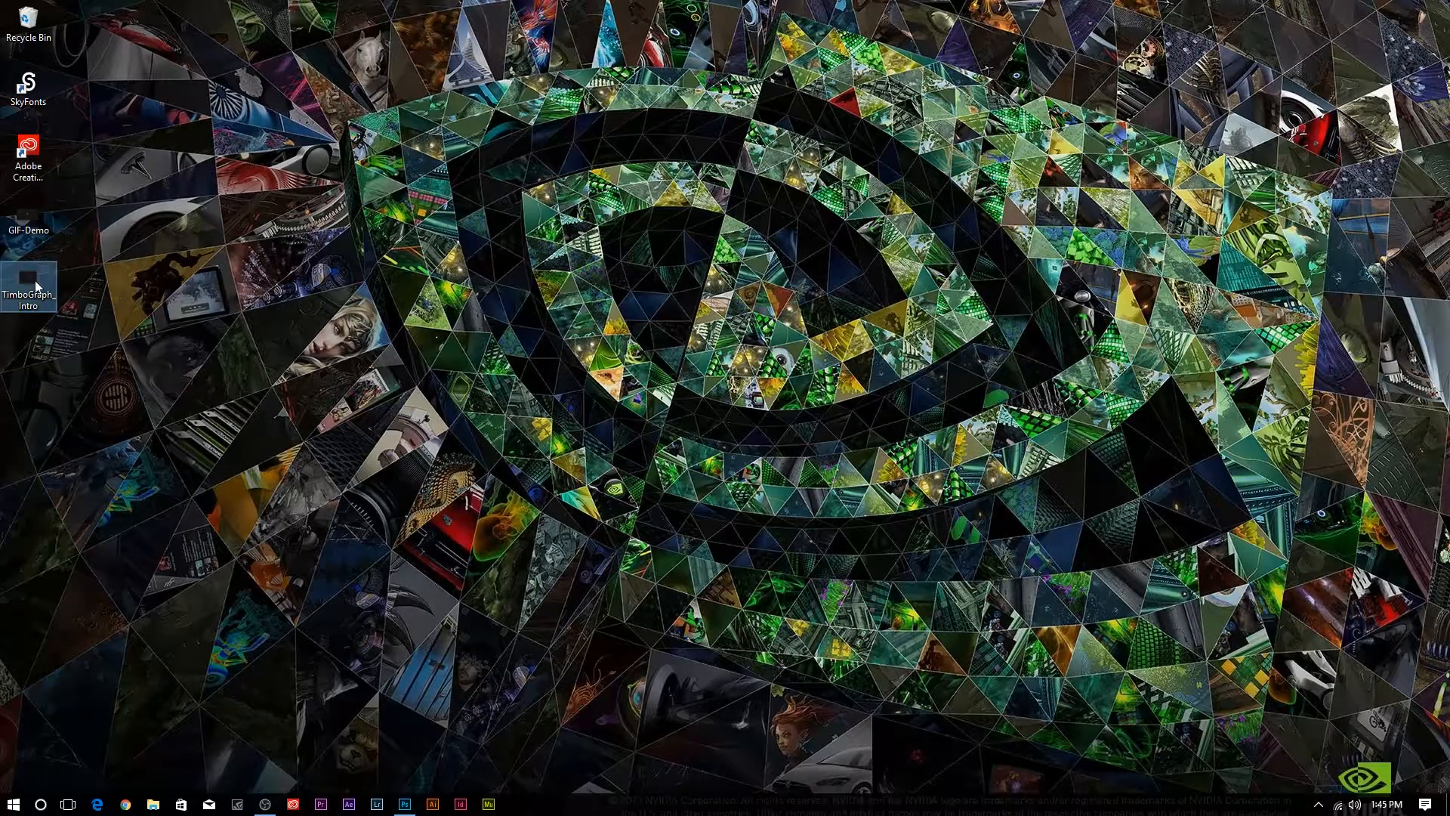
{"action": "left_click_drag", "start_coordinate": [36, 285], "coordinate": [628, 304]}
{"action": "key", "text": "alt+Tab"}
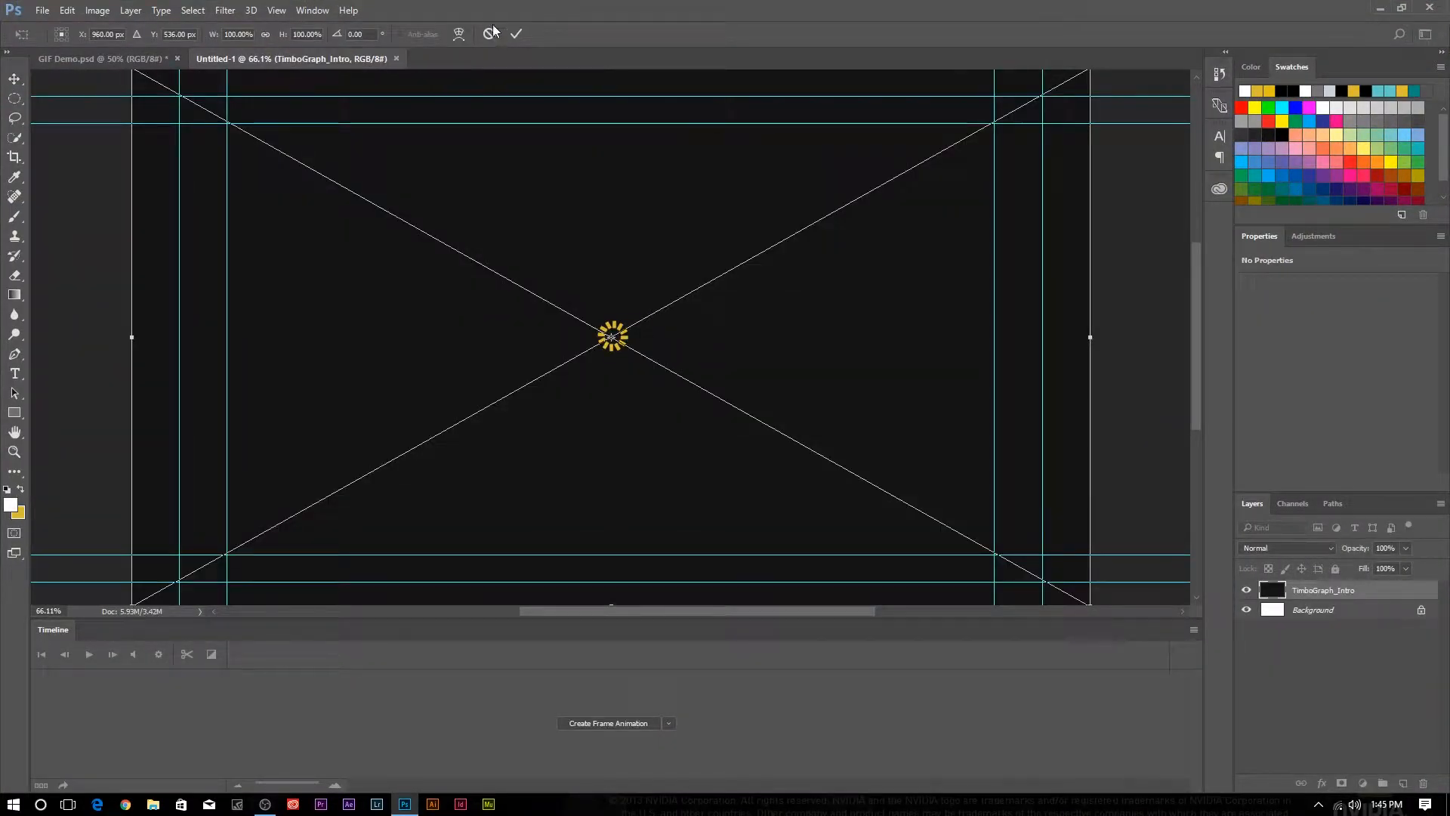
{"action": "left_click", "coordinate": [516, 33]}
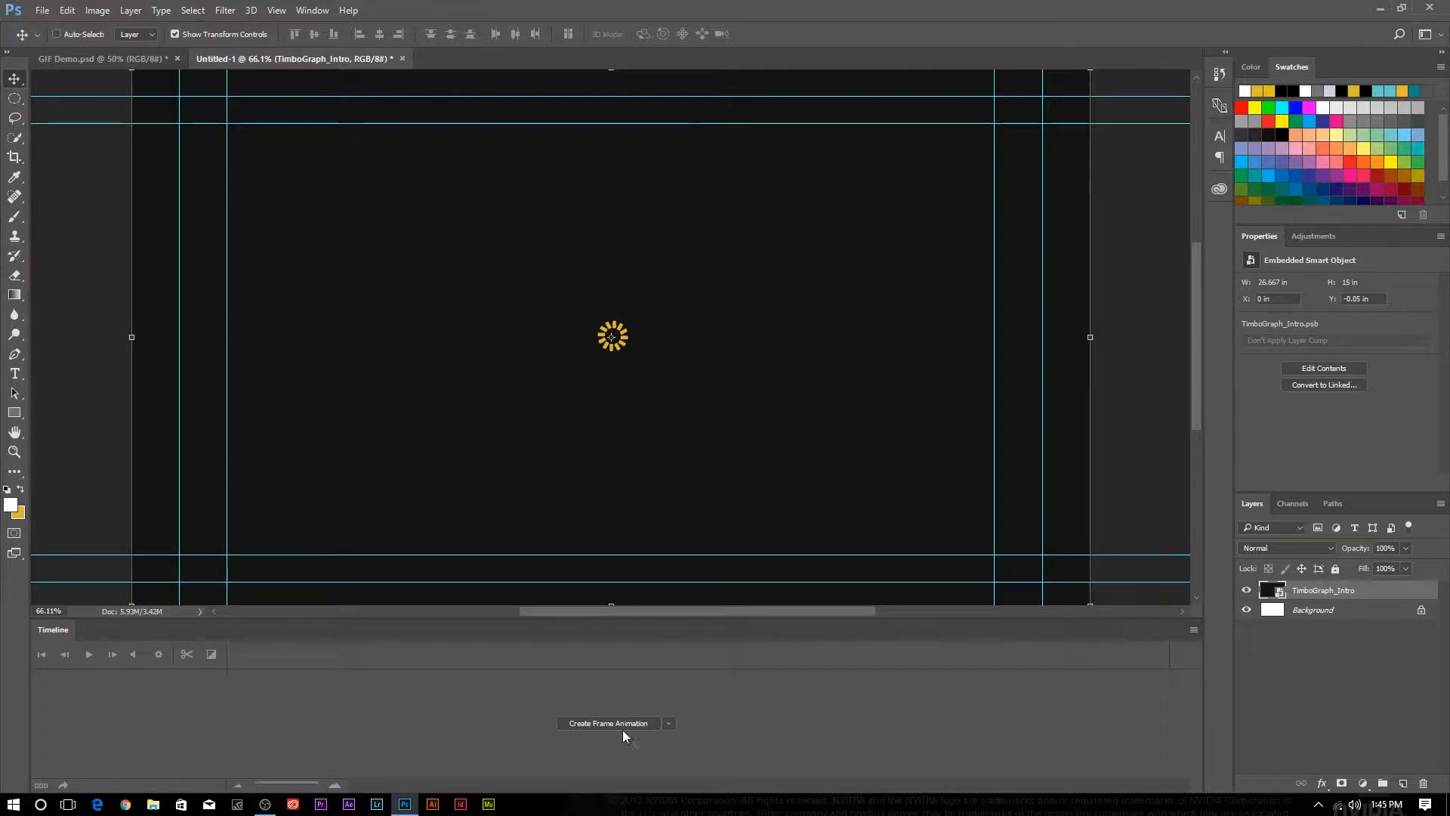
Create a video timeline for the Untitled-1 document and delete the Background layer
{"action": "left_click", "coordinate": [669, 722]}
{"action": "left_click", "coordinate": [675, 737]}
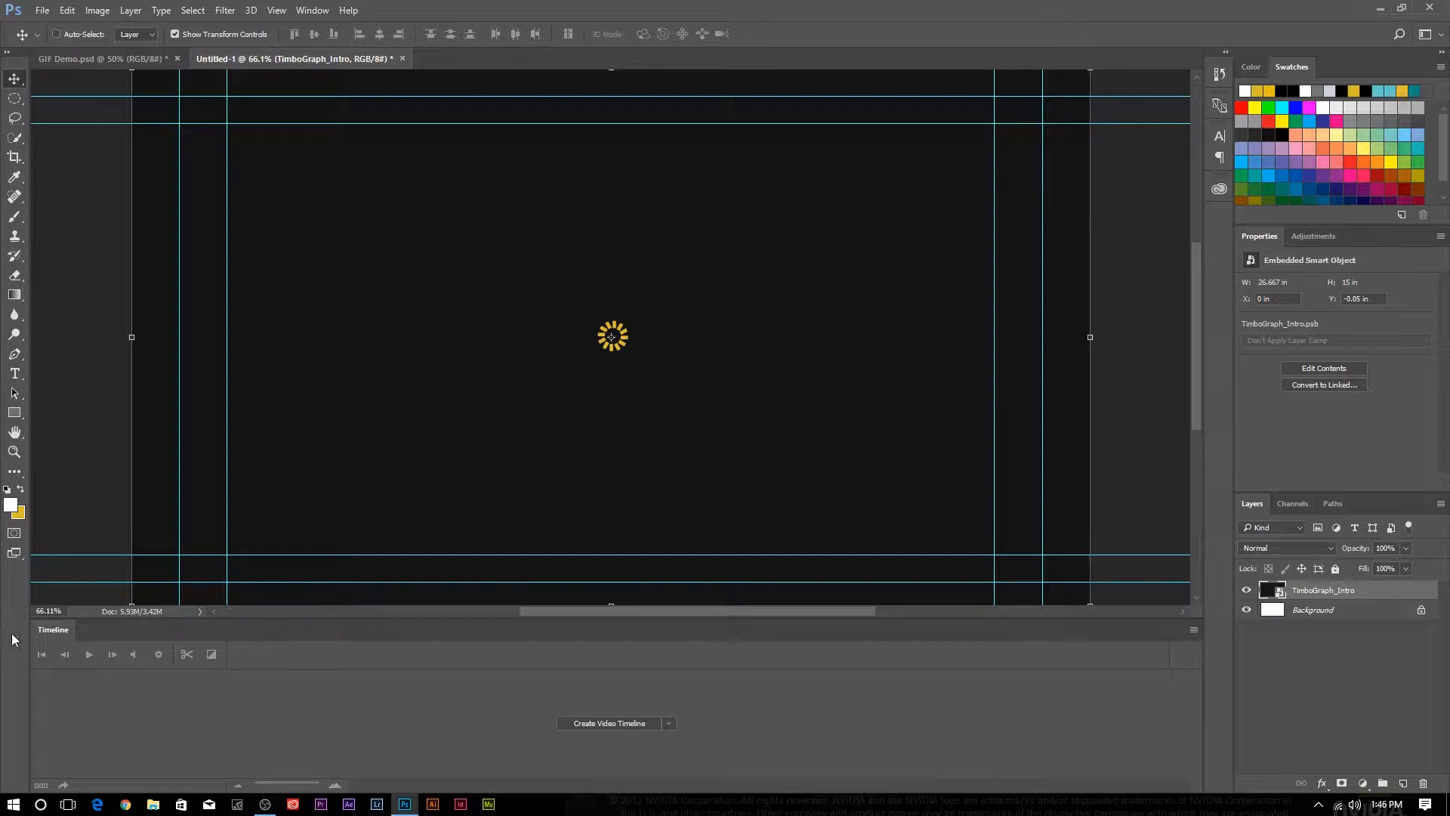
{"action": "left_click", "coordinate": [312, 10]}
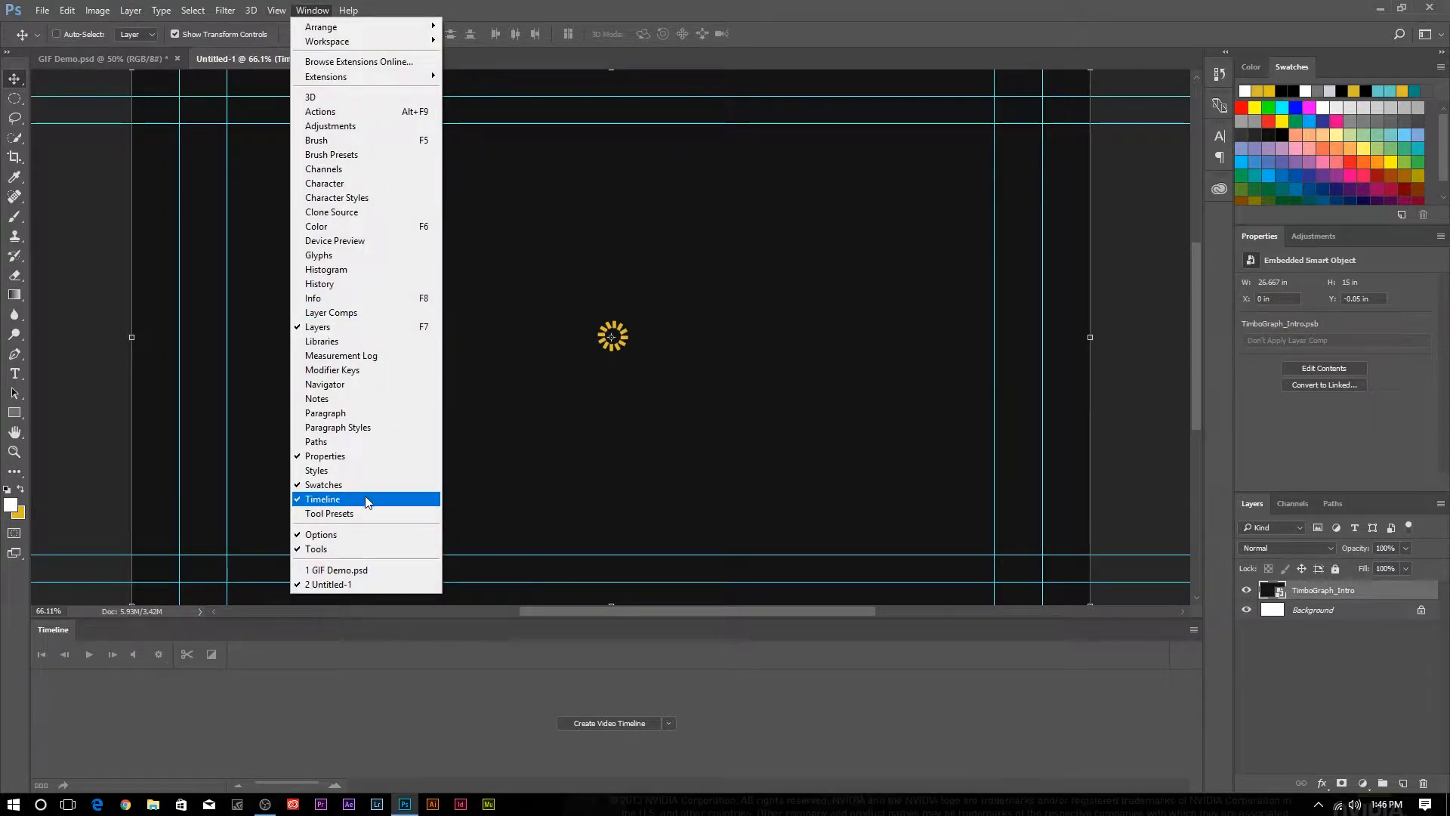
{"action": "left_click", "coordinate": [921, 654]}
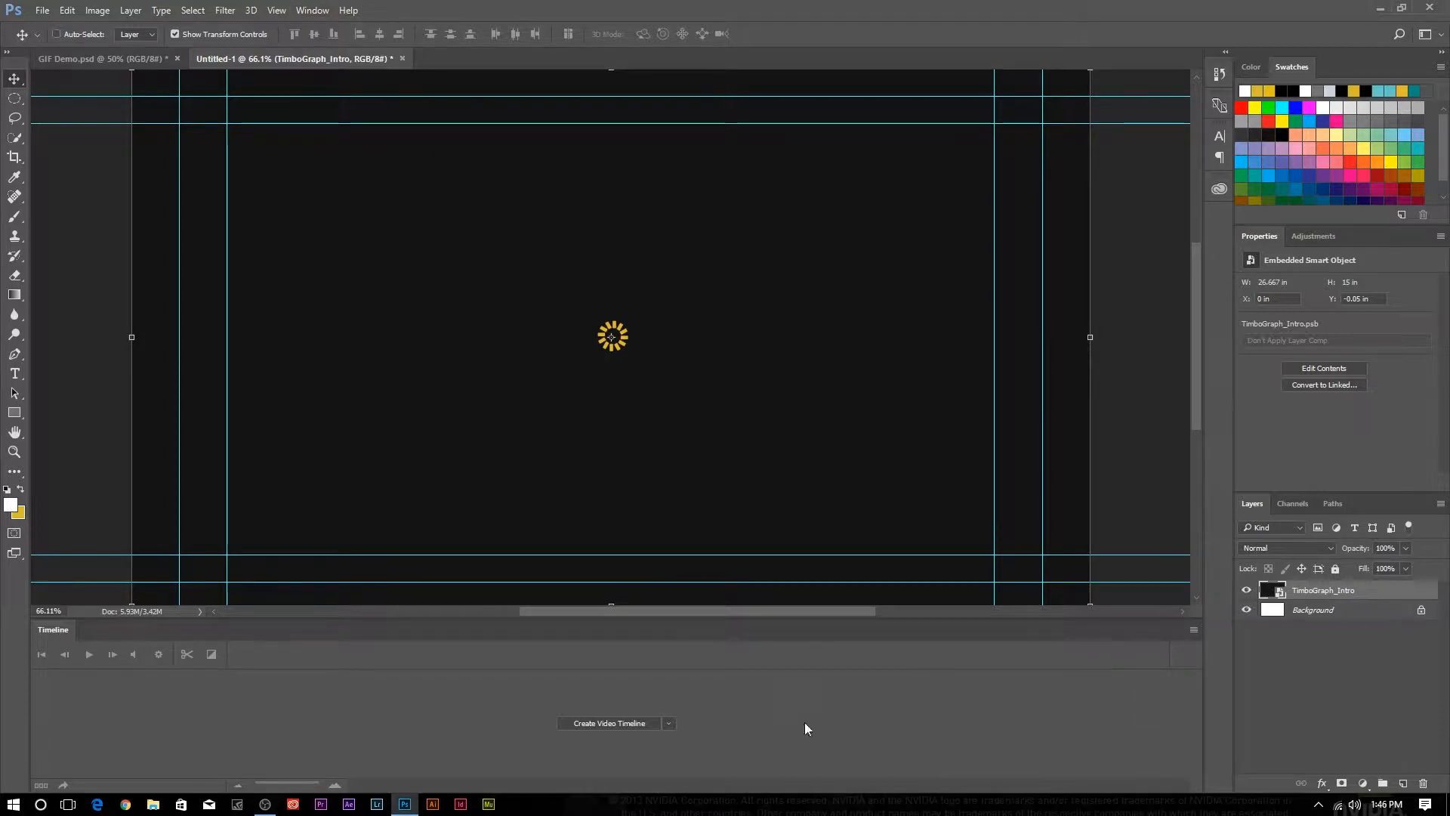
{"action": "left_click", "coordinate": [605, 723]}
{"action": "left_click", "coordinate": [1369, 618]}
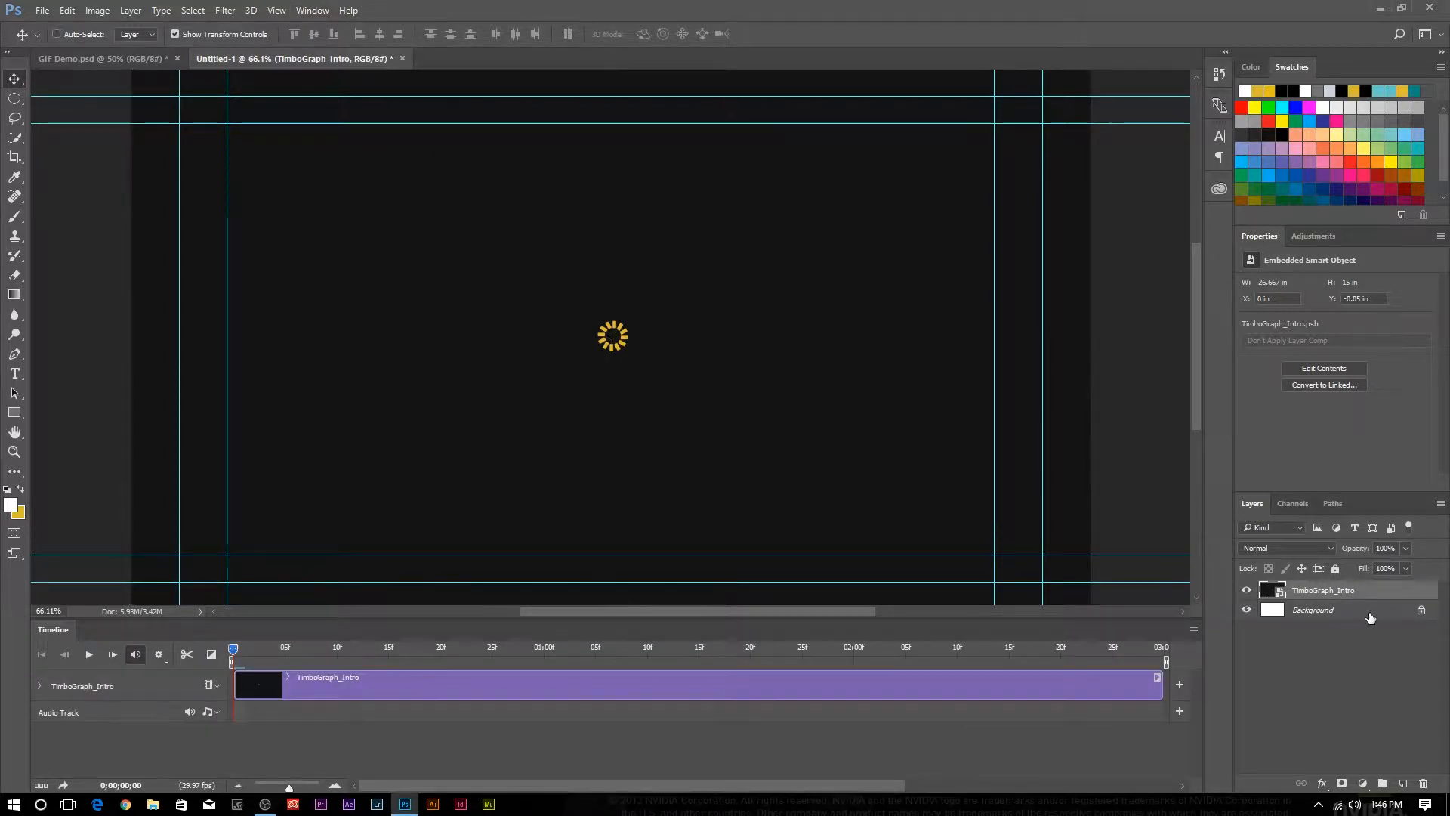
{"action": "left_click", "coordinate": [1423, 783]}
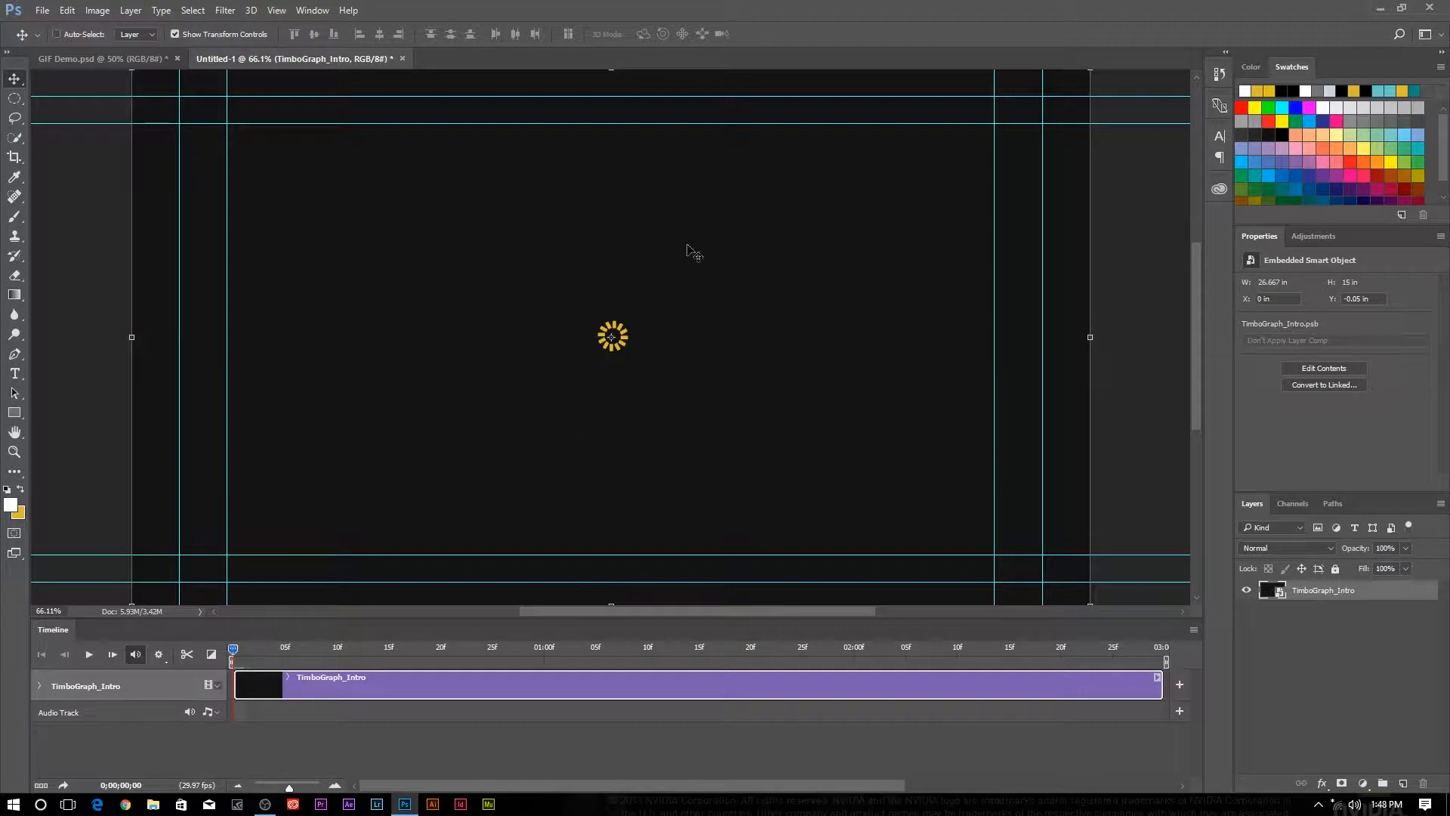
Preview the animation and split the TimboGraph_Intro clip at 0;00;00;28, where the yellow starburst fully touches the centre
{"action": "key", "text": "space"}
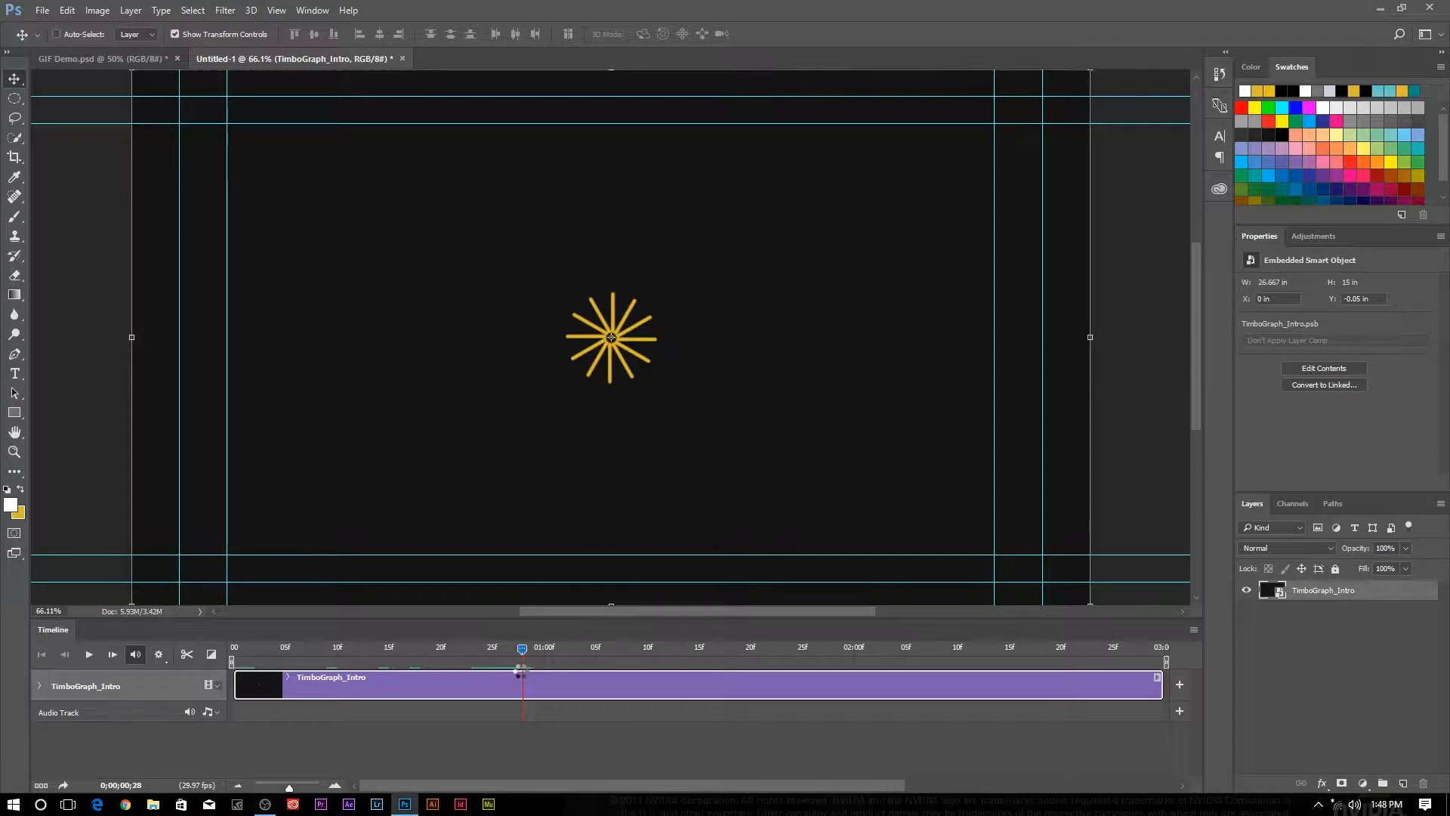
{"action": "left_click", "coordinate": [64, 654]}
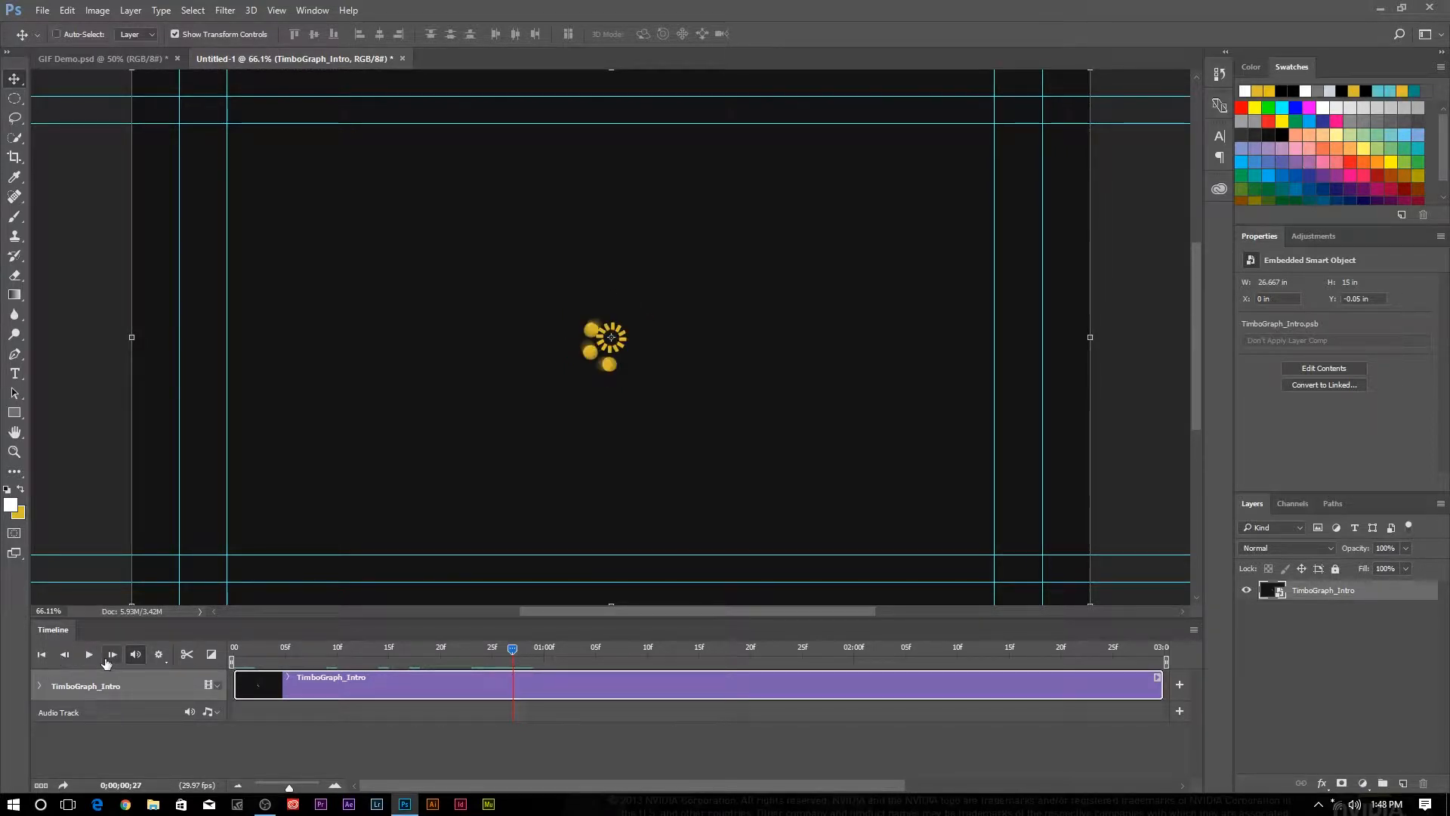
{"action": "left_click", "coordinate": [112, 654]}
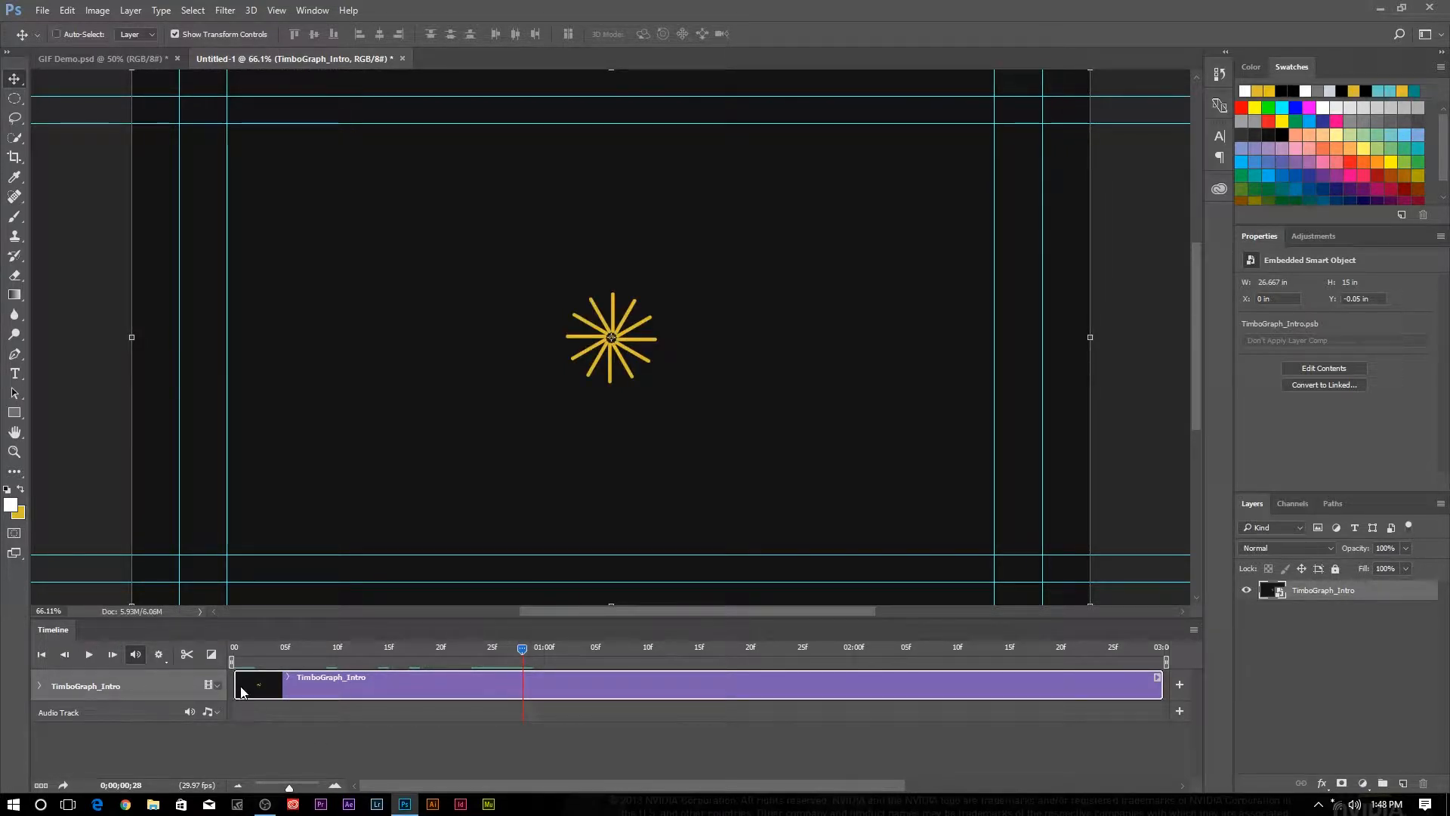
{"action": "left_click", "coordinate": [187, 654]}
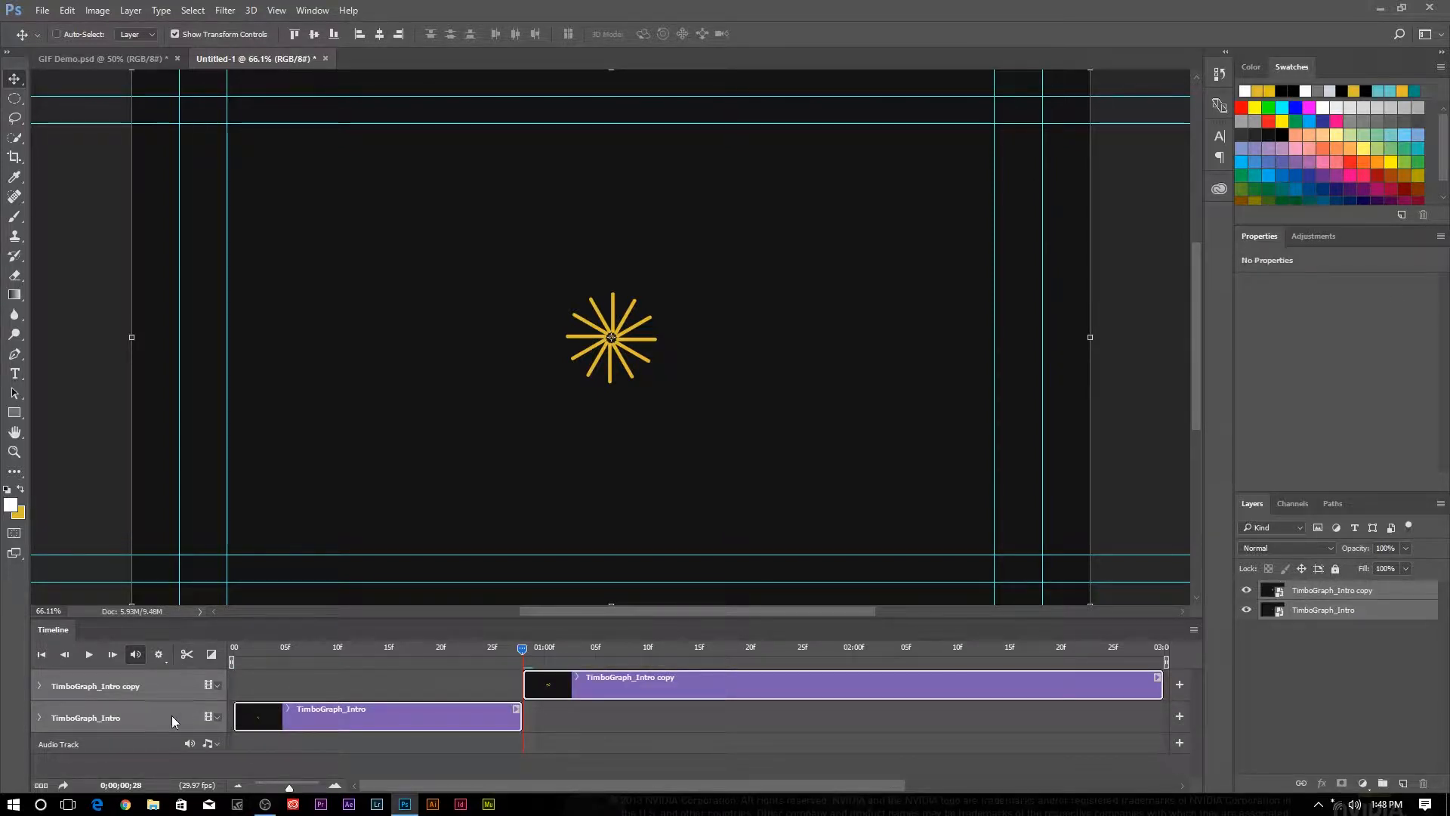
Delete the clip segment before the split and move the remaining clip to the start of the timeline
{"action": "left_click", "coordinate": [405, 715]}
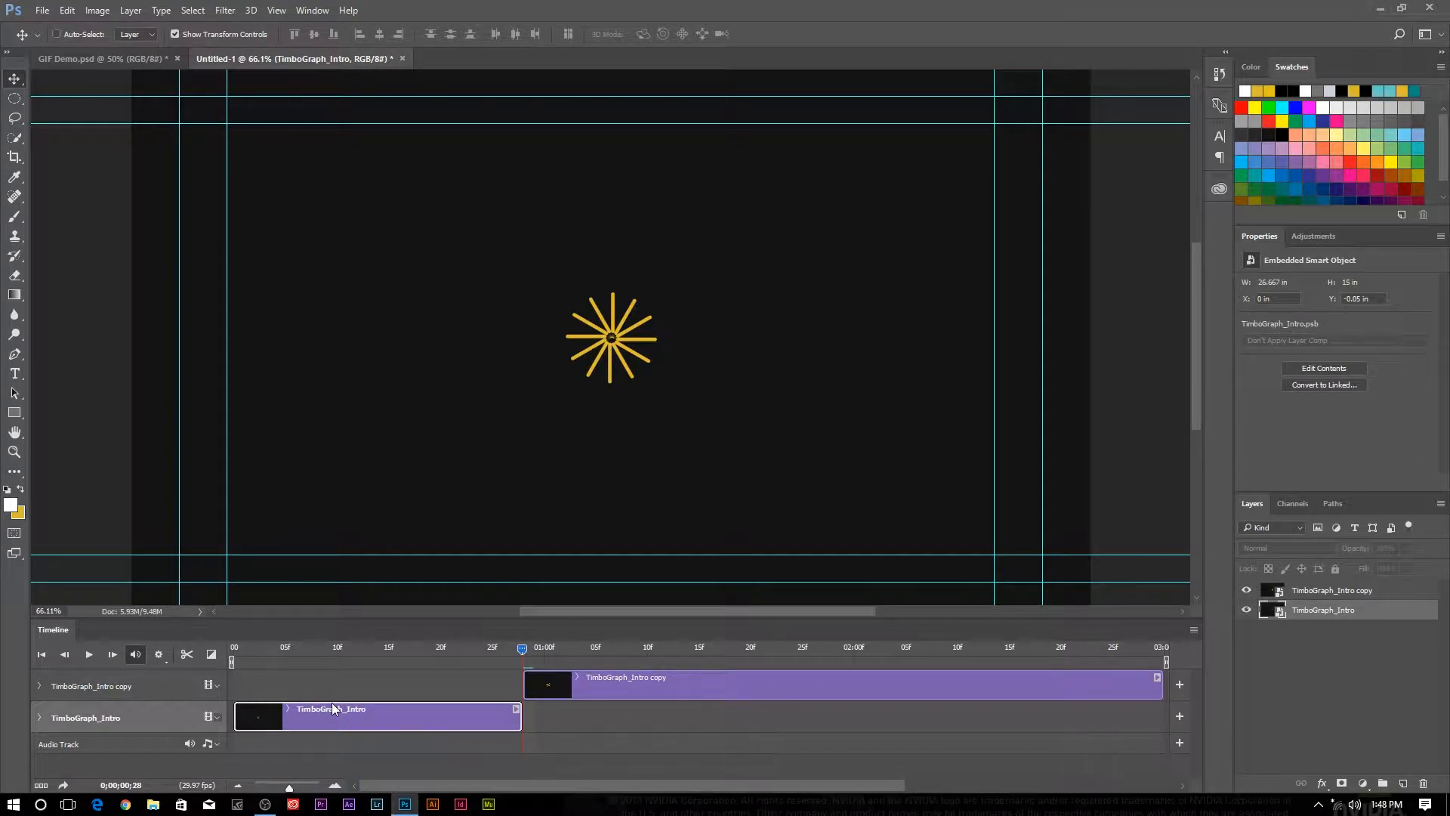
{"action": "key", "text": "Delete"}
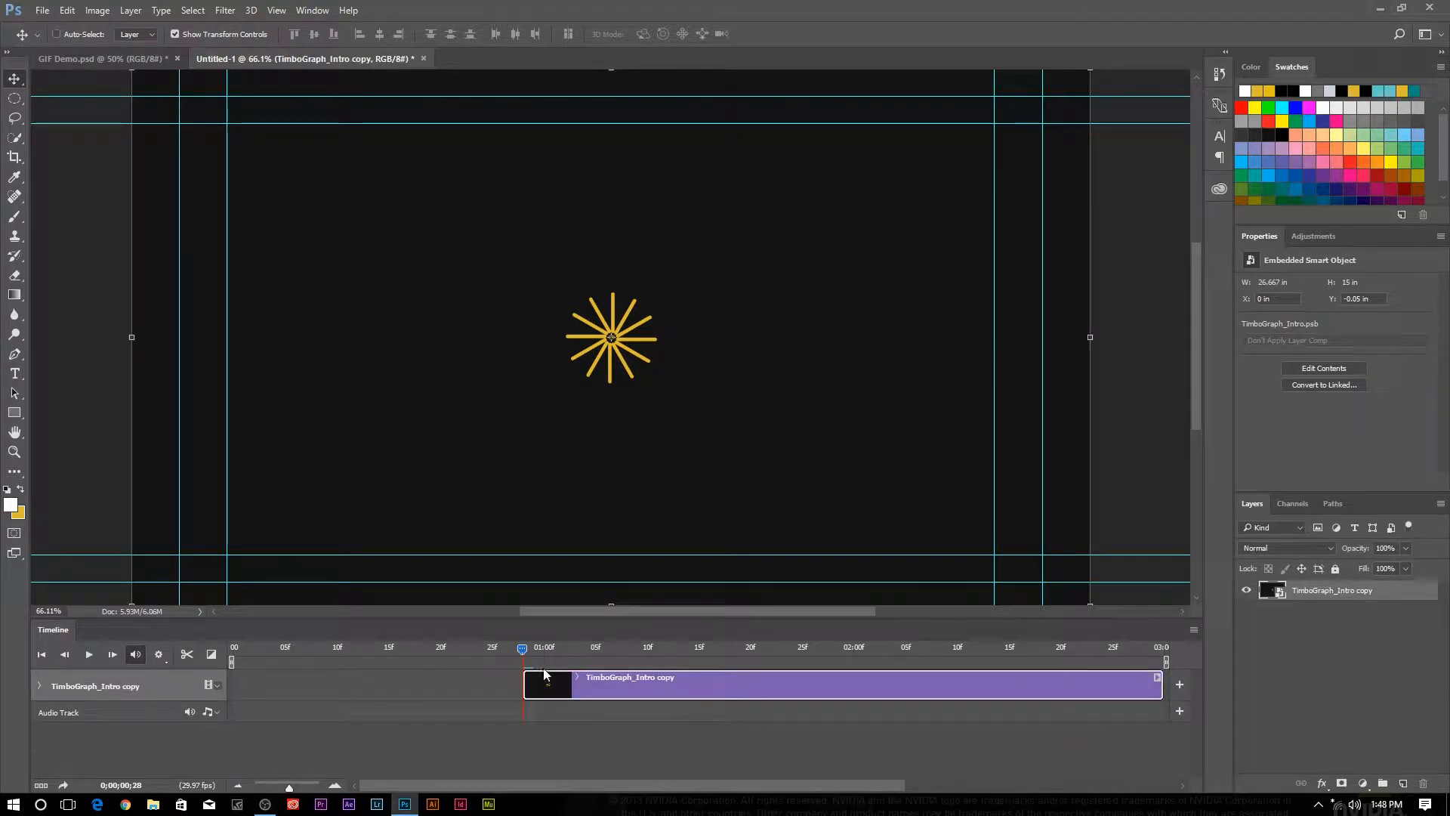
{"action": "mouse_move", "coordinate": [602, 690]}
{"action": "left_mouse_down"}
{"action": "mouse_move", "coordinate": [311, 701]}
{"action": "mouse_move", "coordinate": [269, 695]}
{"action": "mouse_move", "coordinate": [291, 694]}
{"action": "mouse_move", "coordinate": [284, 653]}
{"action": "mouse_move", "coordinate": [221, 661]}
{"action": "left_mouse_up"}
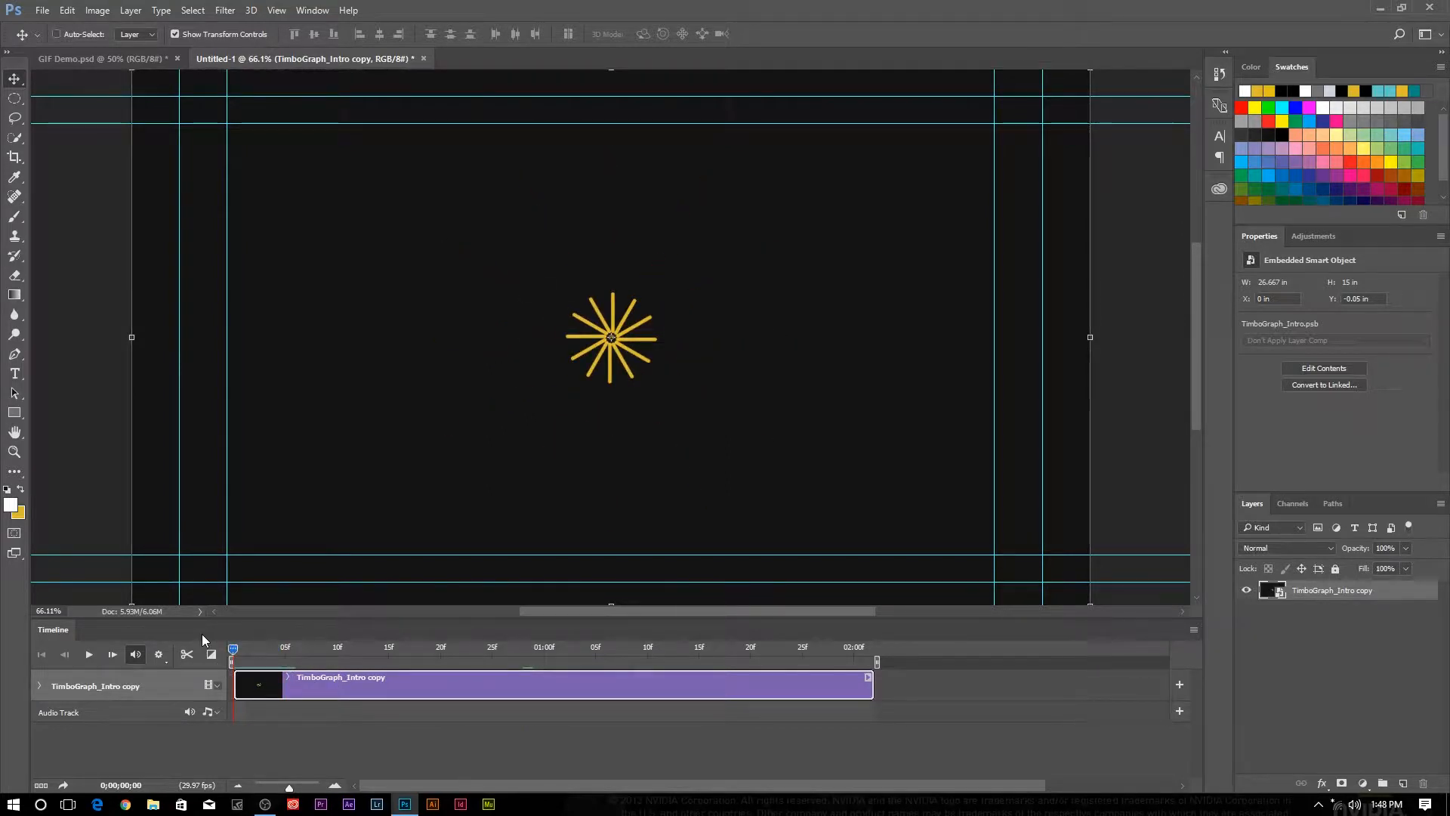
Cut the clip into single-frame segments by splitting it at 0;00;00;01 and 0;00;00;02
{"action": "left_click", "coordinate": [239, 651]}
{"action": "left_click_drag", "start_coordinate": [243, 649], "coordinate": [232, 650]}
{"action": "left_click", "coordinate": [112, 655]}
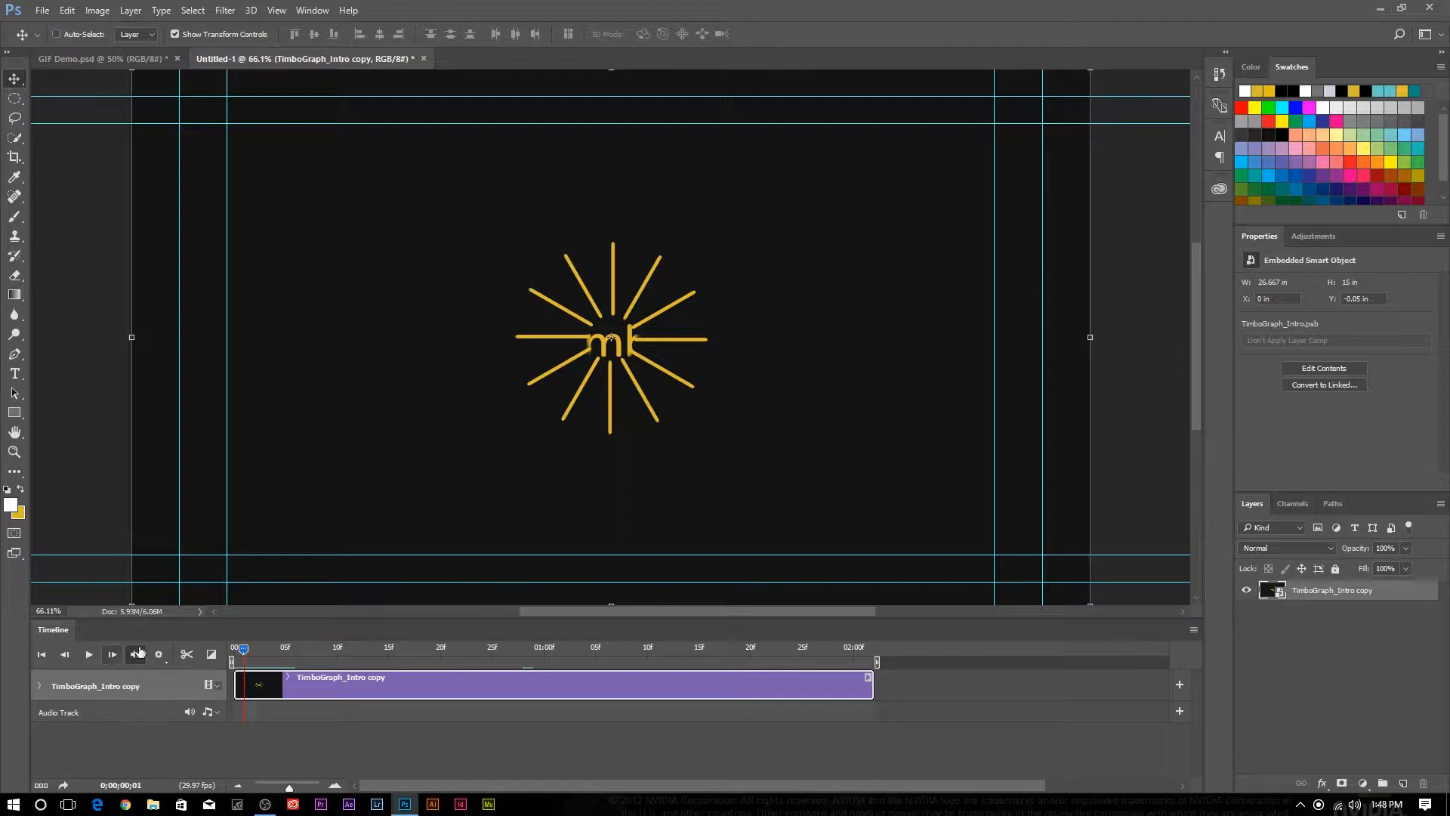
{"action": "left_click", "coordinate": [191, 655]}
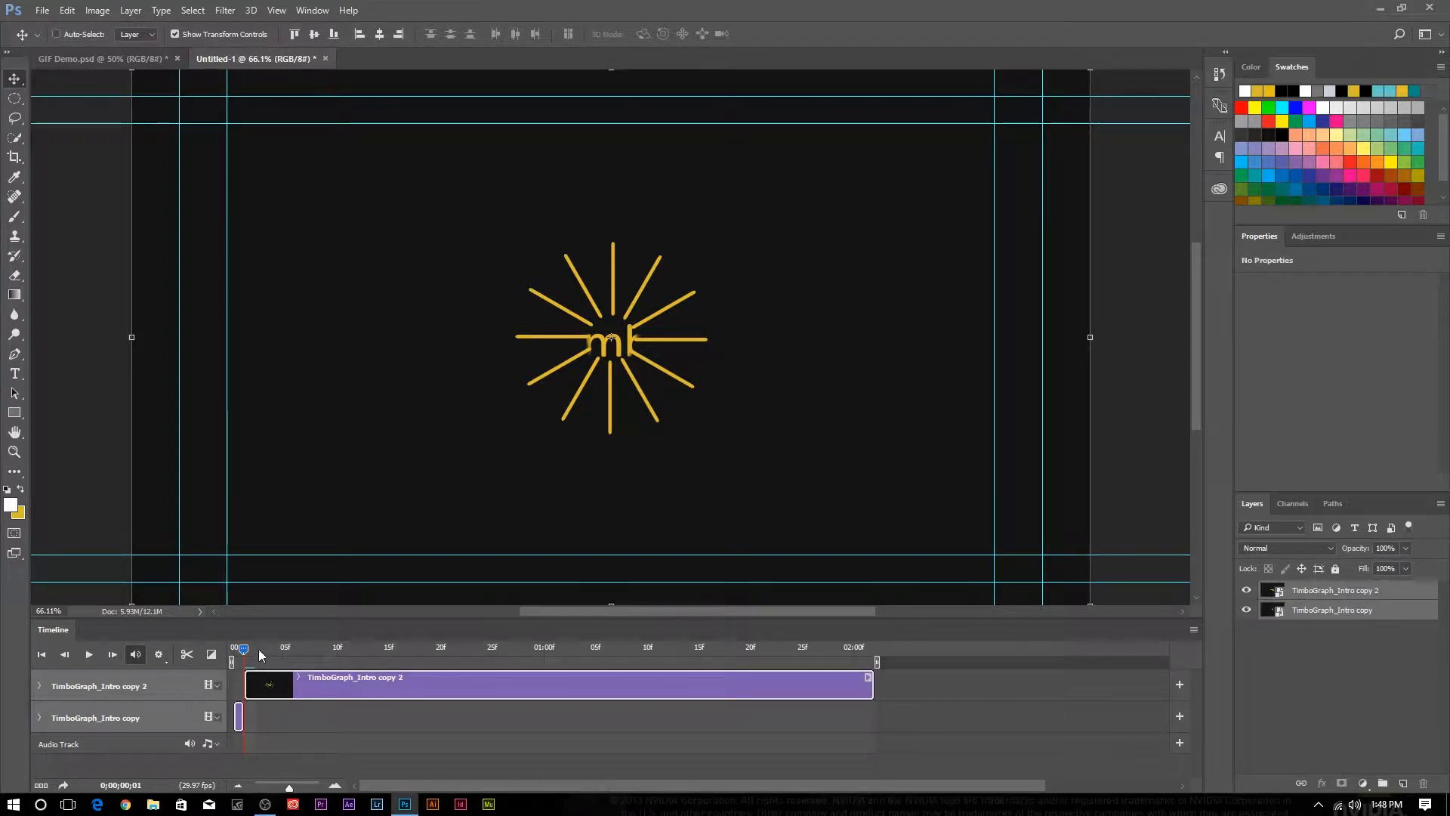
{"action": "left_click", "coordinate": [112, 655]}
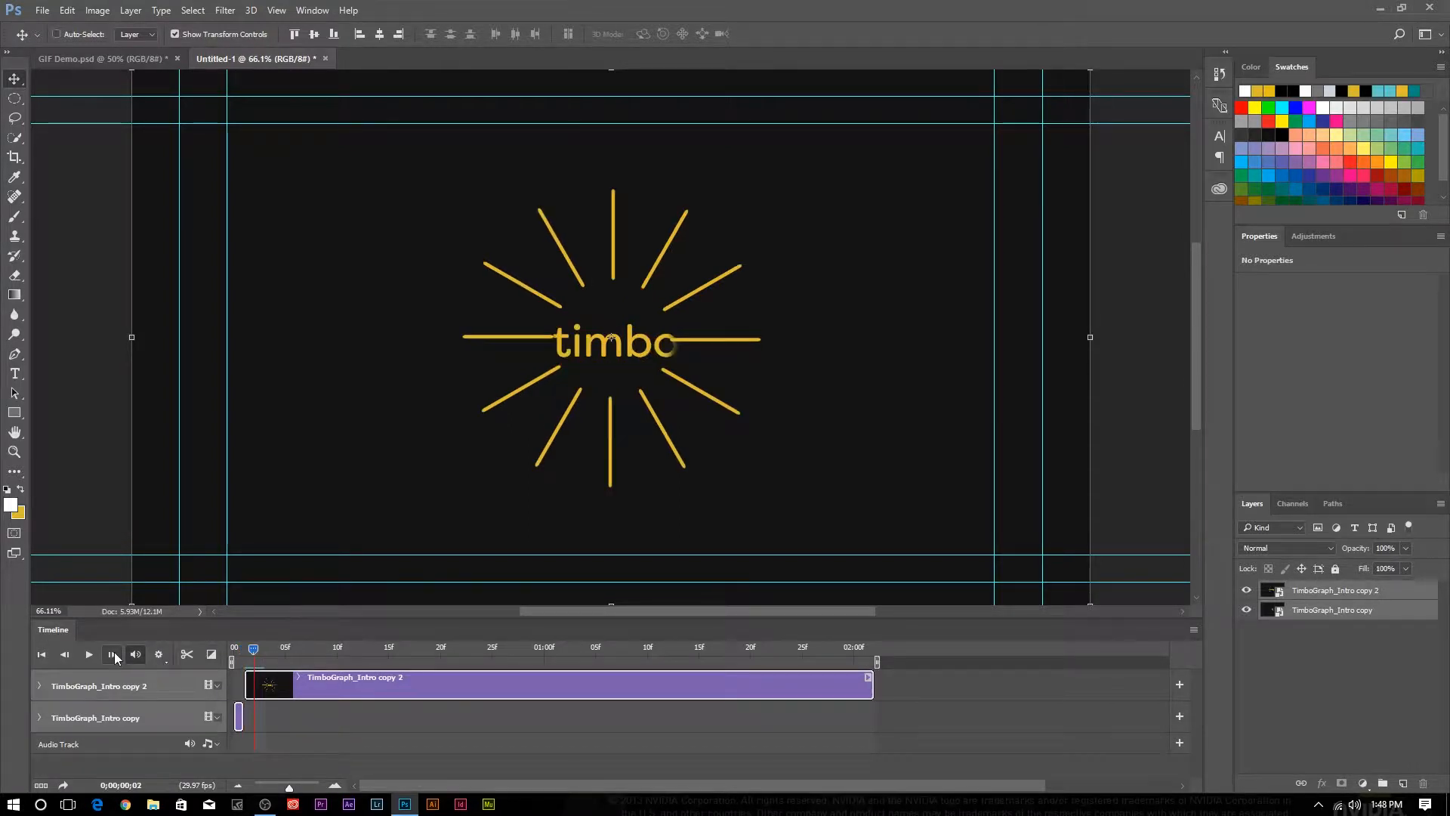
{"action": "left_click", "coordinate": [189, 655]}
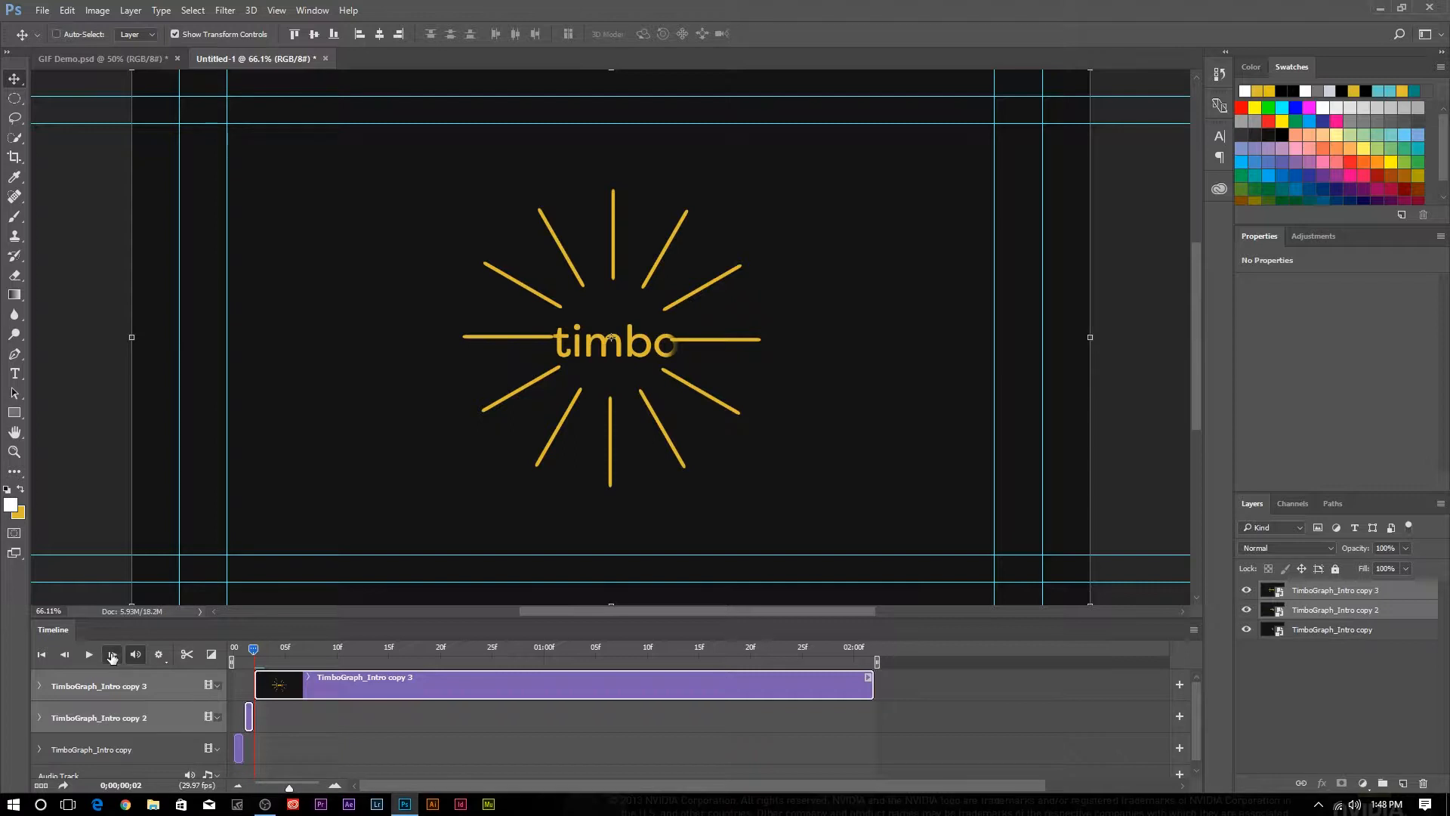
Split the TimboGraph_Intro copy 3 clip two frames further on, at 0;00;00;04
{"action": "left_click", "coordinate": [112, 654]}
{"action": "left_click", "coordinate": [111, 654]}
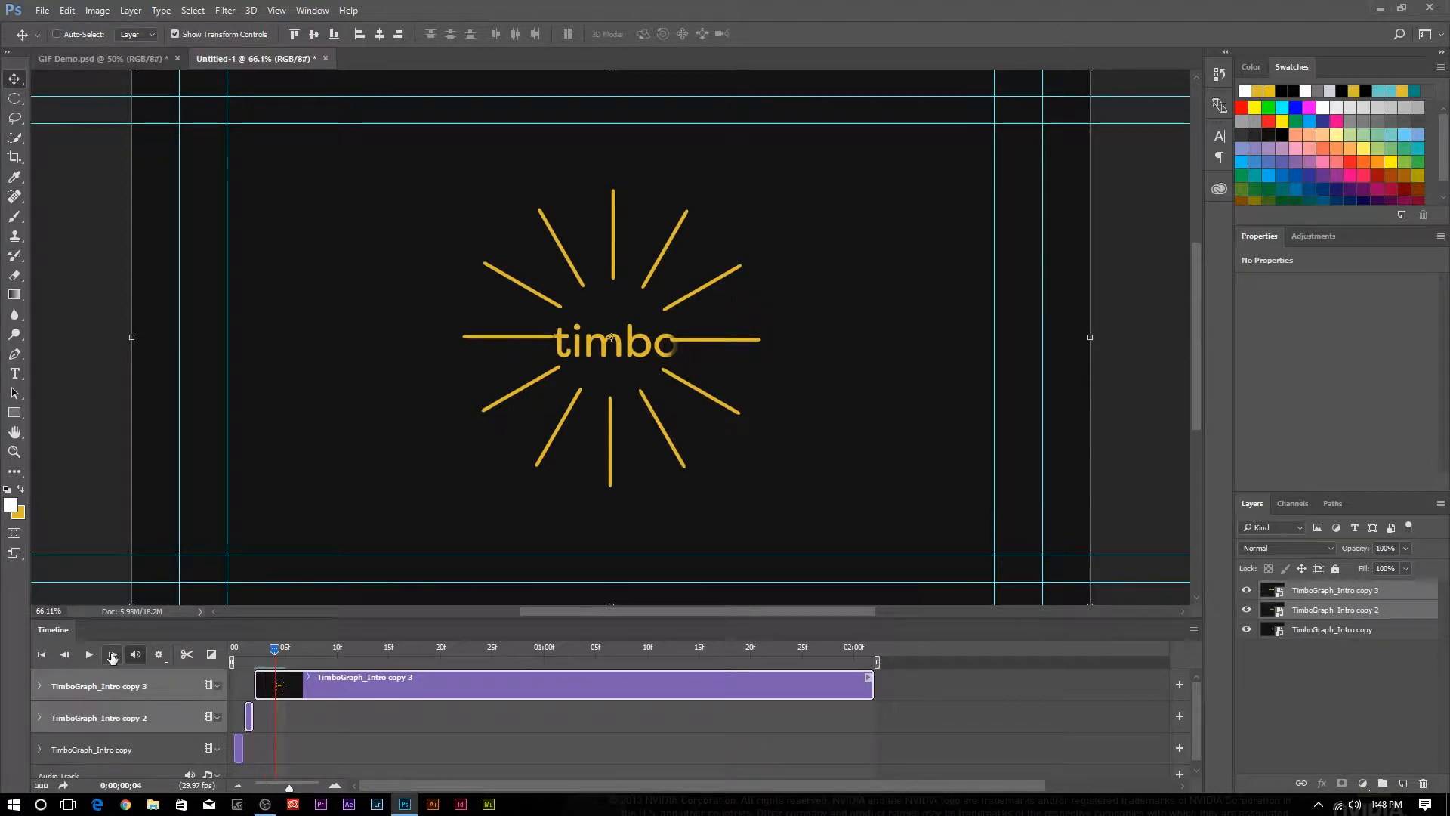
{"action": "left_click", "coordinate": [186, 656]}
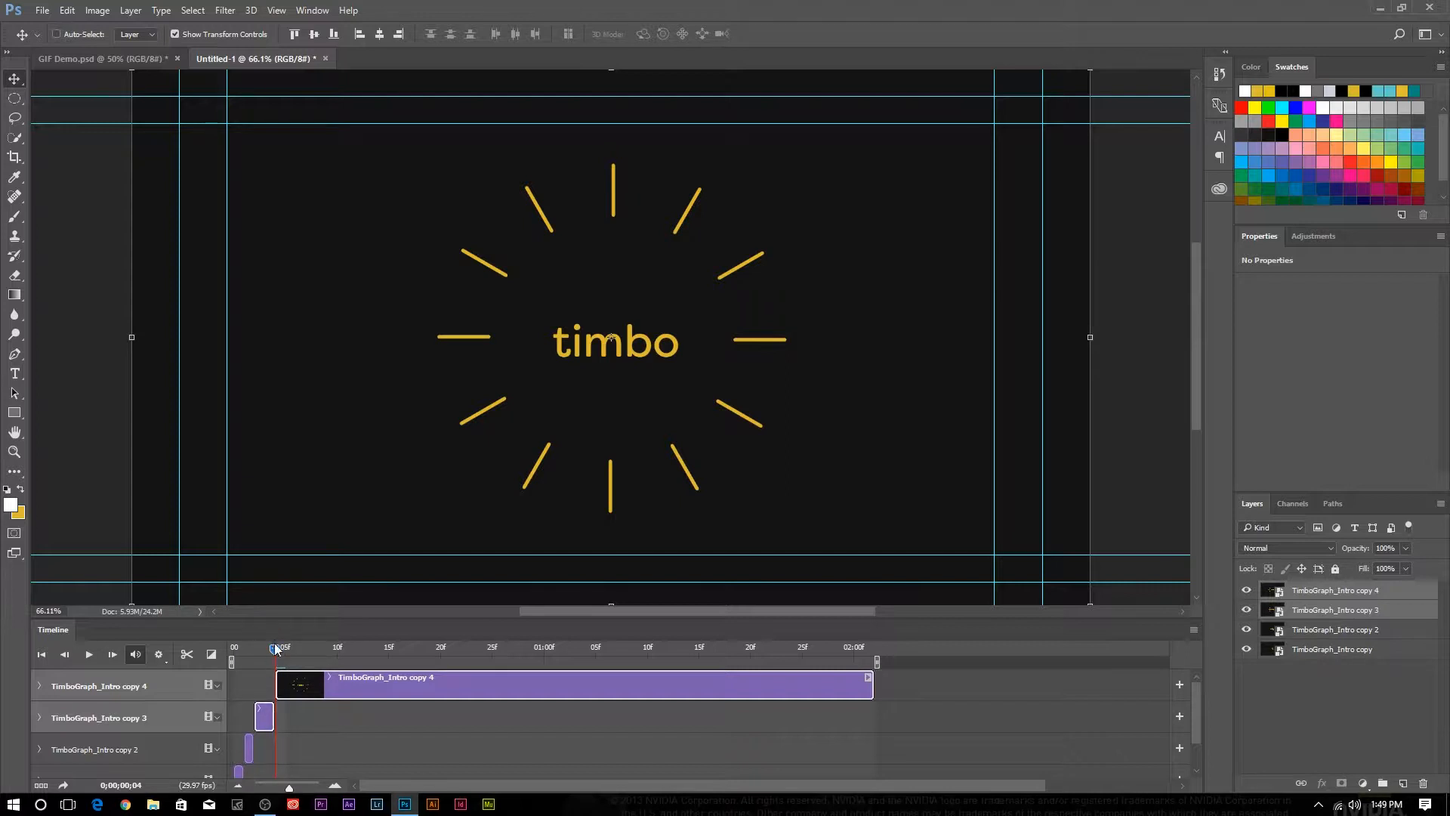
Trim the first frame off the TimboGraph_Intro copy 3 clip and shift it with the following clip one frame earlier to close the gap
{"action": "left_click_drag", "start_coordinate": [273, 646], "coordinate": [264, 649]}
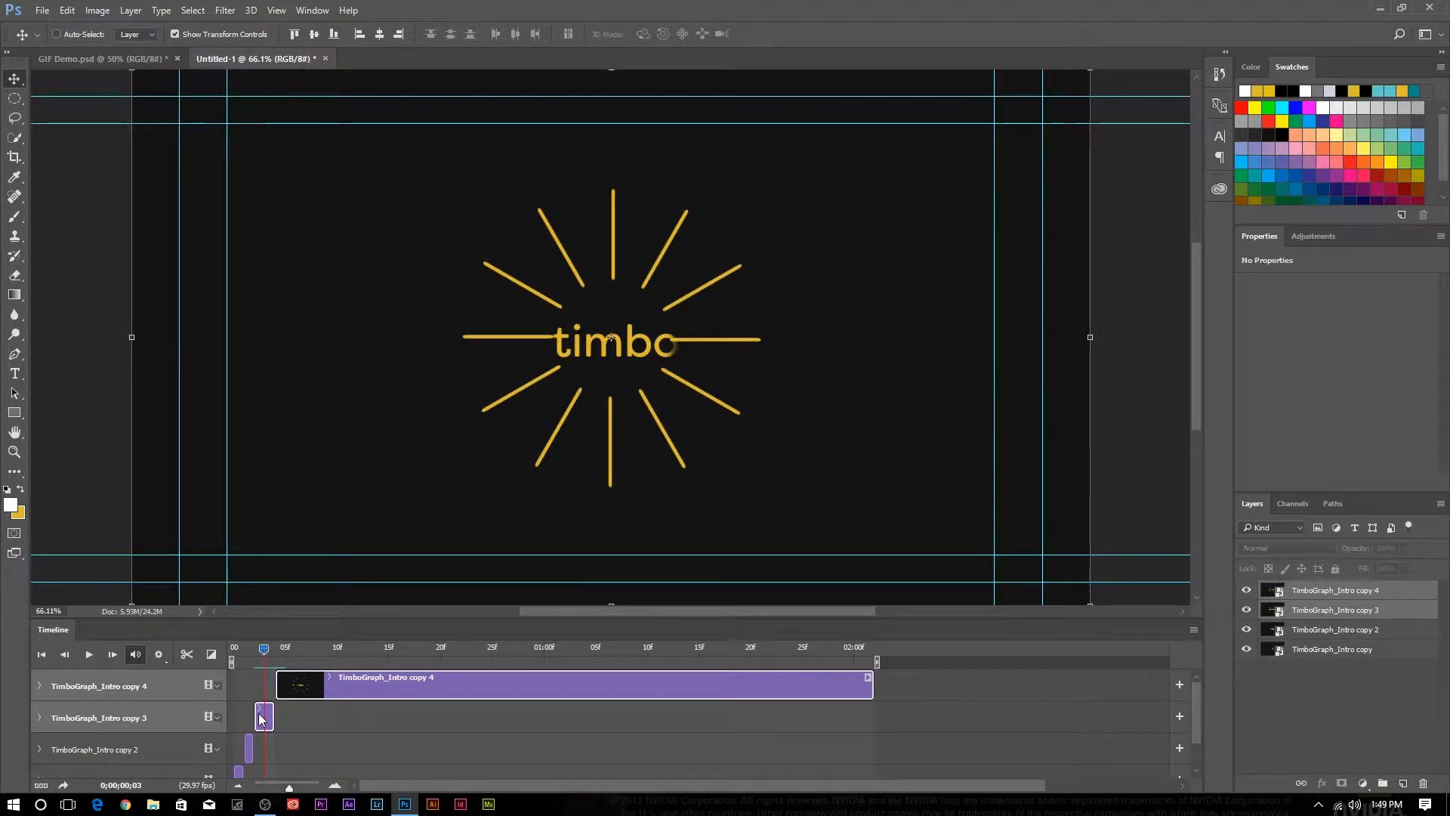
{"action": "left_click_drag", "start_coordinate": [258, 717], "coordinate": [270, 718]}
{"action": "left_click_drag", "start_coordinate": [289, 787], "coordinate": [301, 787]}
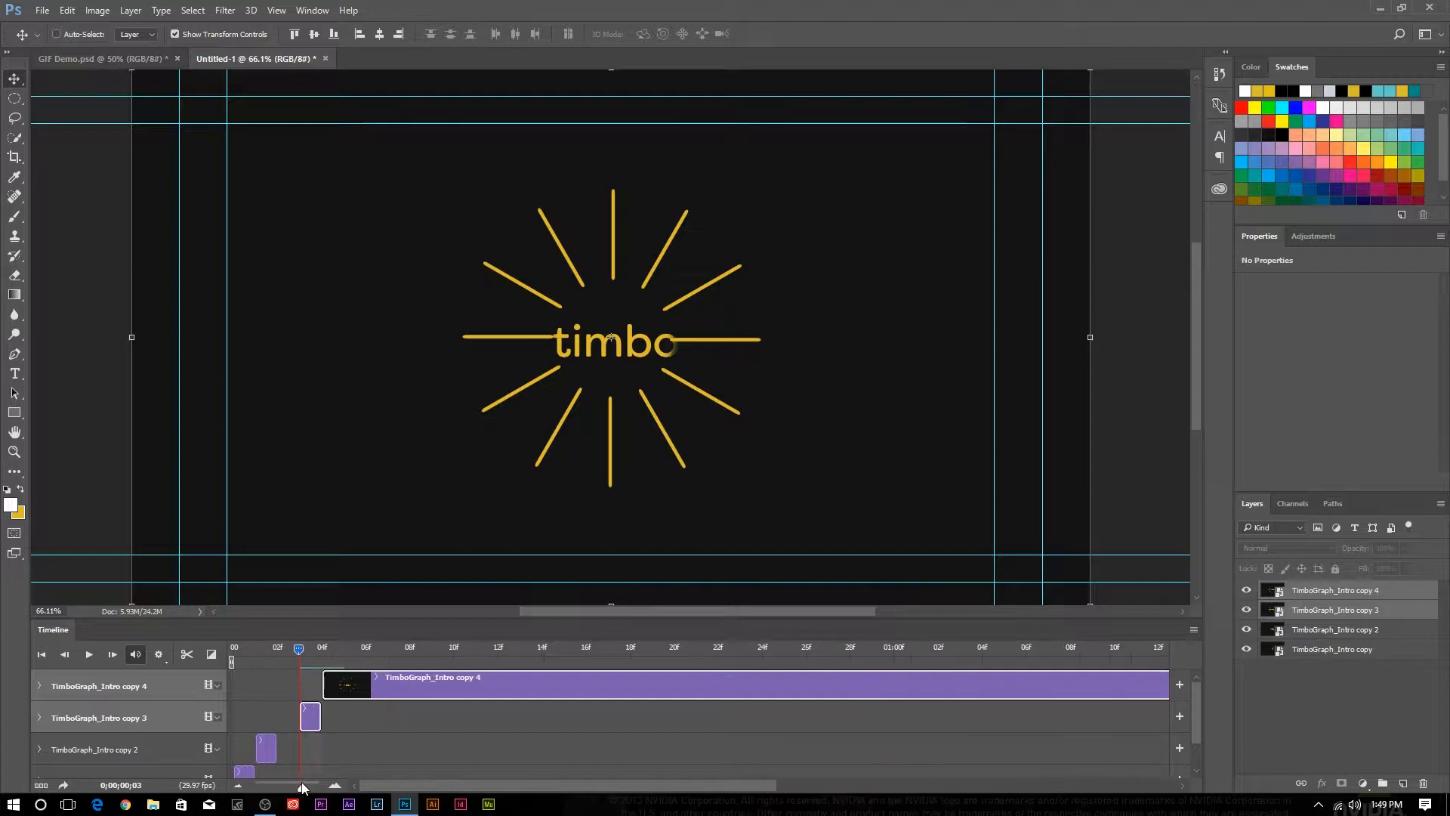
{"action": "left_click_drag", "start_coordinate": [310, 720], "coordinate": [287, 720]}
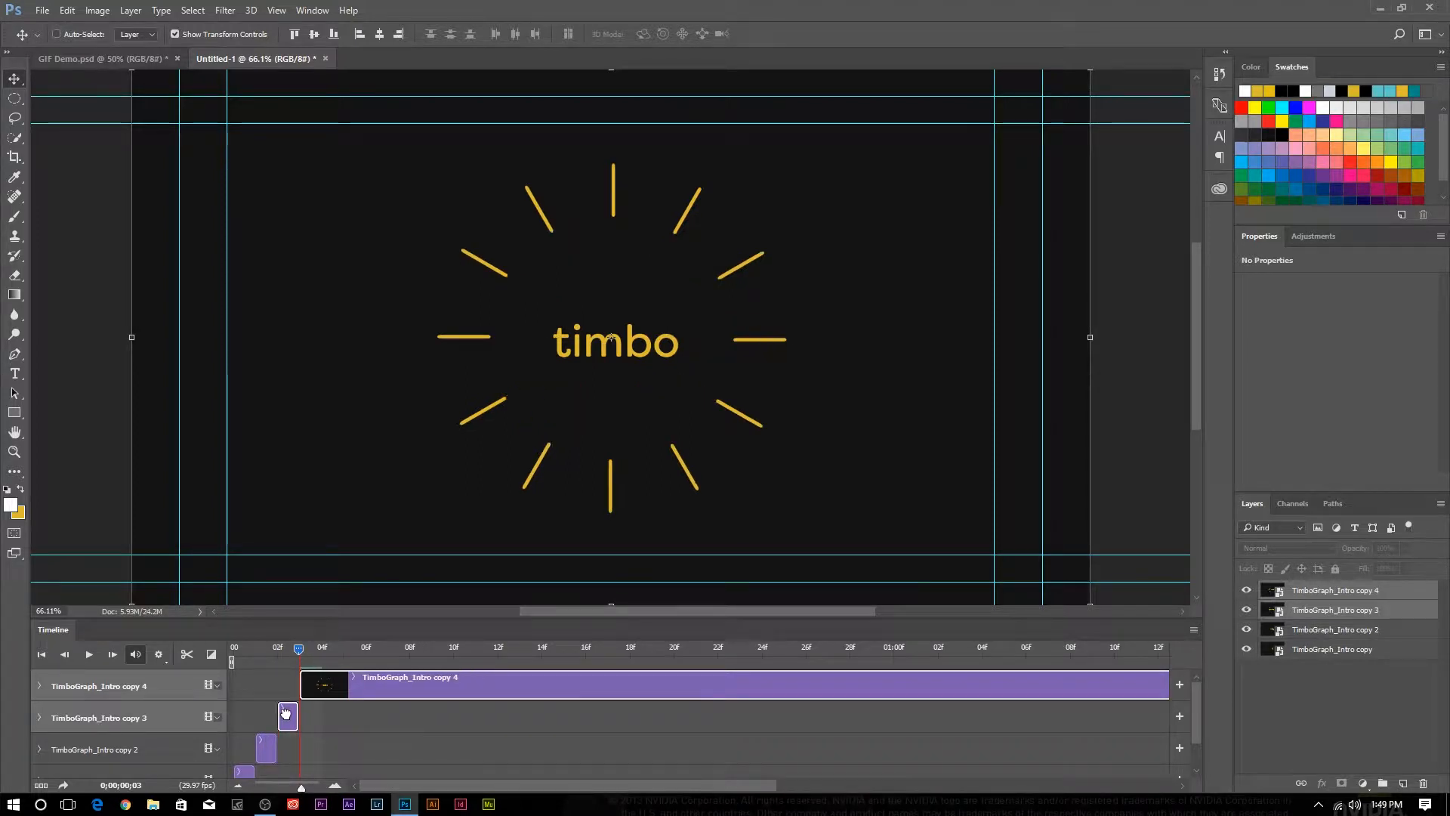
{"action": "left_click", "coordinate": [349, 719]}
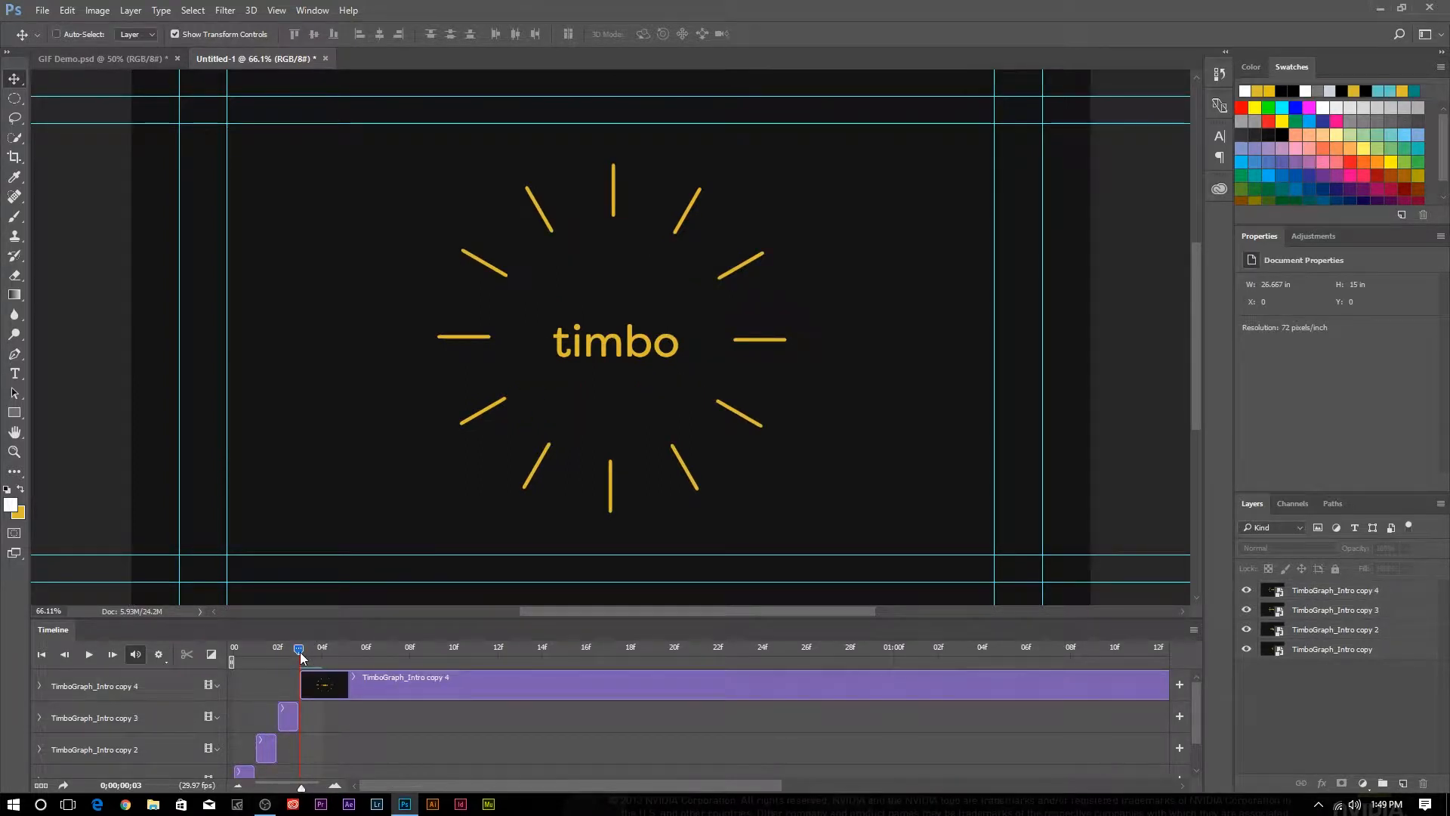
Split the TimboGraph_Intro copy 4 clip at 0;00;00;04
{"action": "mouse_move", "coordinate": [300, 651]}
{"action": "left_mouse_down"}
{"action": "mouse_move", "coordinate": [313, 647]}
{"action": "mouse_move", "coordinate": [299, 647]}
{"action": "left_mouse_up"}
{"action": "left_click", "coordinate": [112, 654]}
{"action": "left_click", "coordinate": [111, 655]}
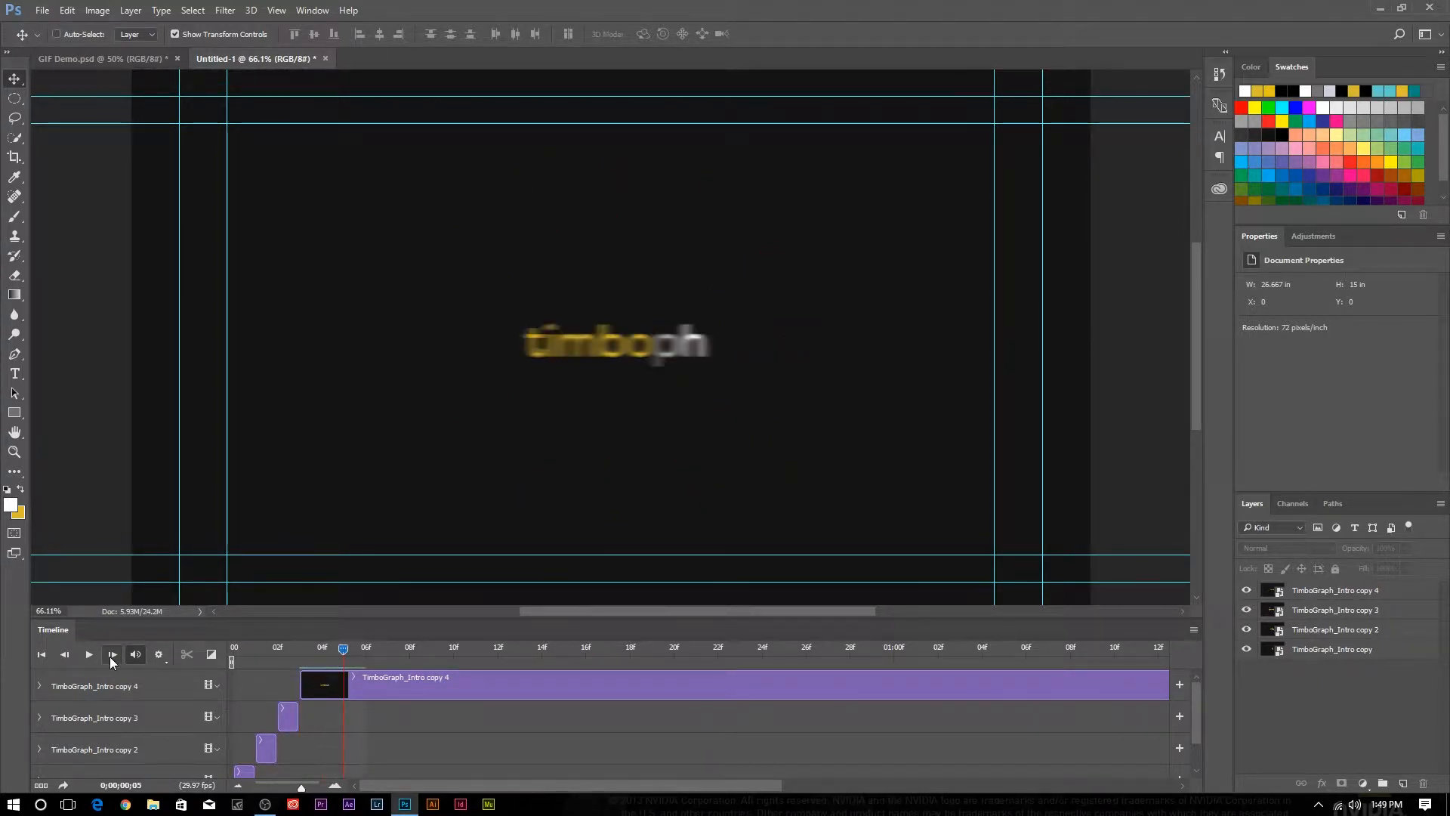
{"action": "left_click", "coordinate": [65, 655]}
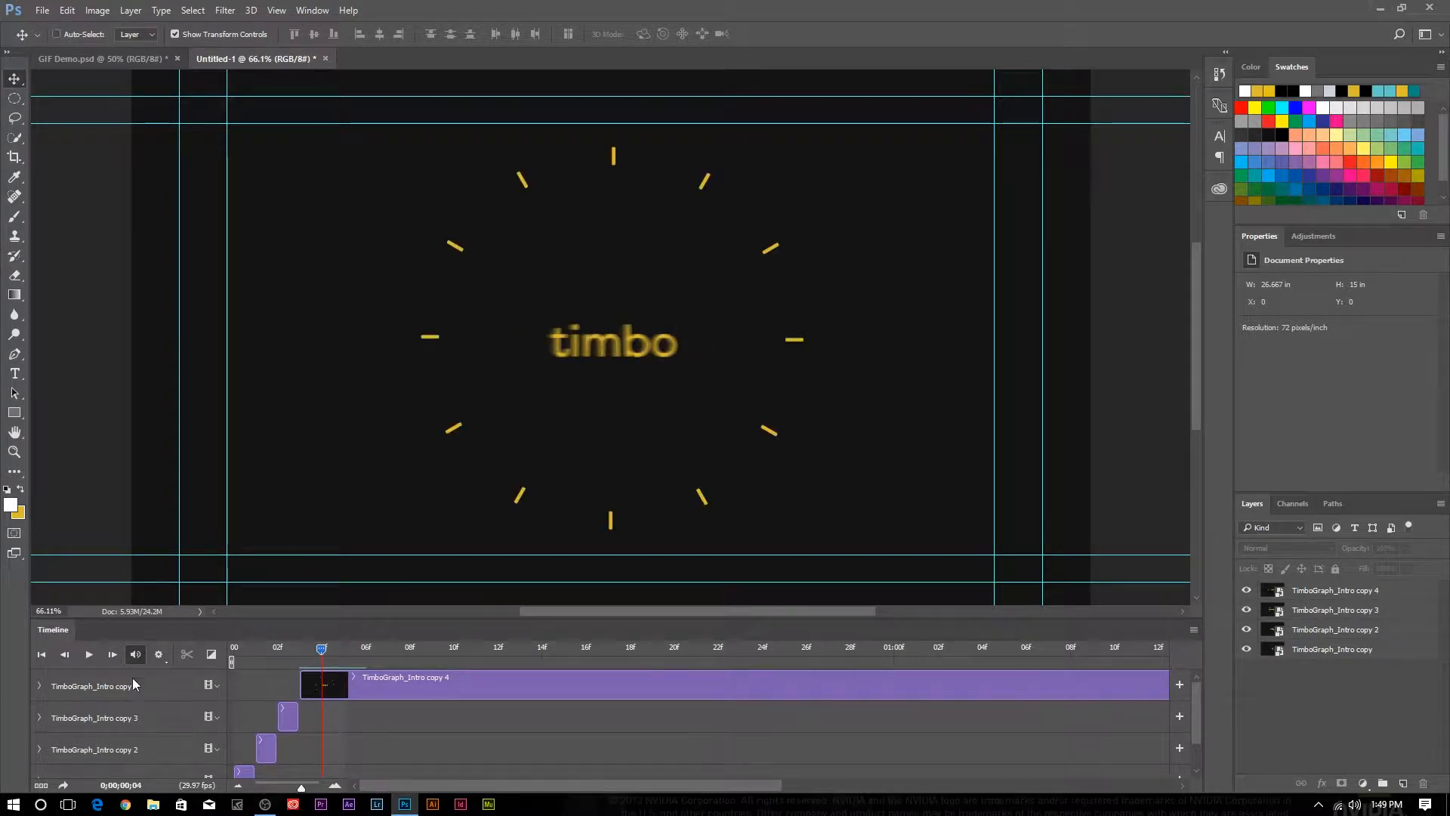
{"action": "left_click", "coordinate": [373, 681]}
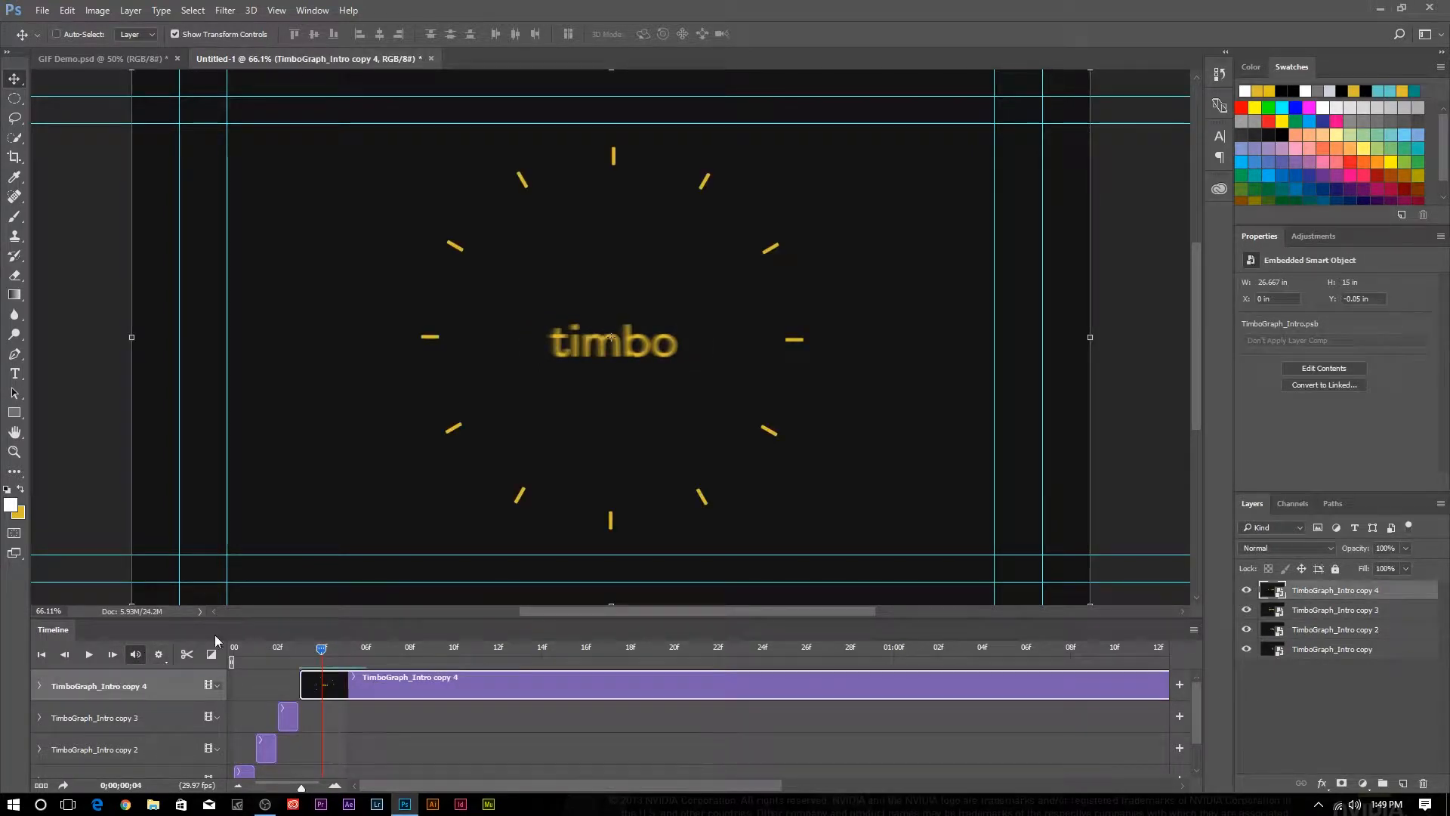
{"action": "left_click", "coordinate": [187, 654]}
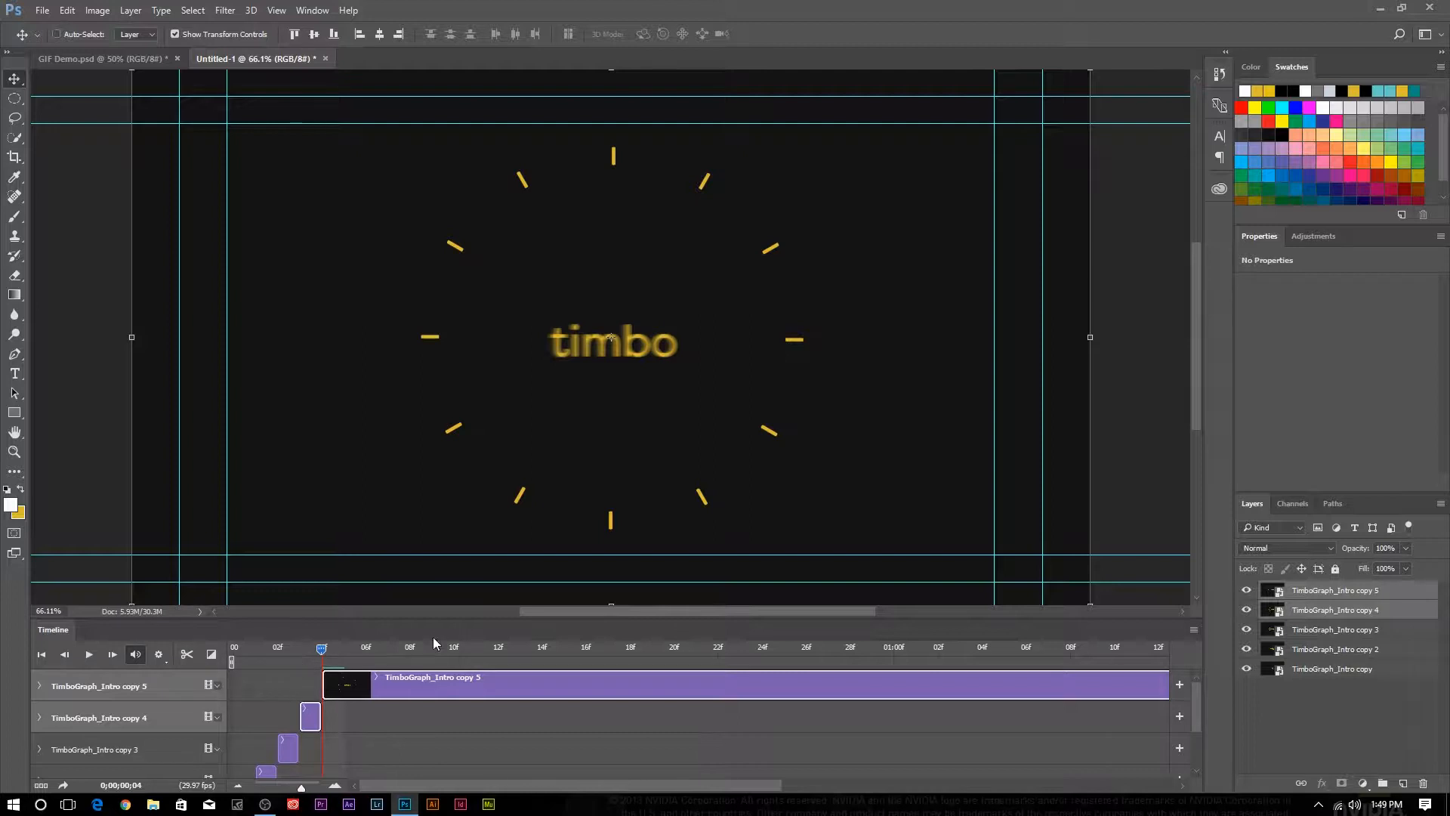
Split the TimboGraph_Intro copy 5 clip at 0;00;00;05
{"action": "left_click", "coordinate": [338, 653]}
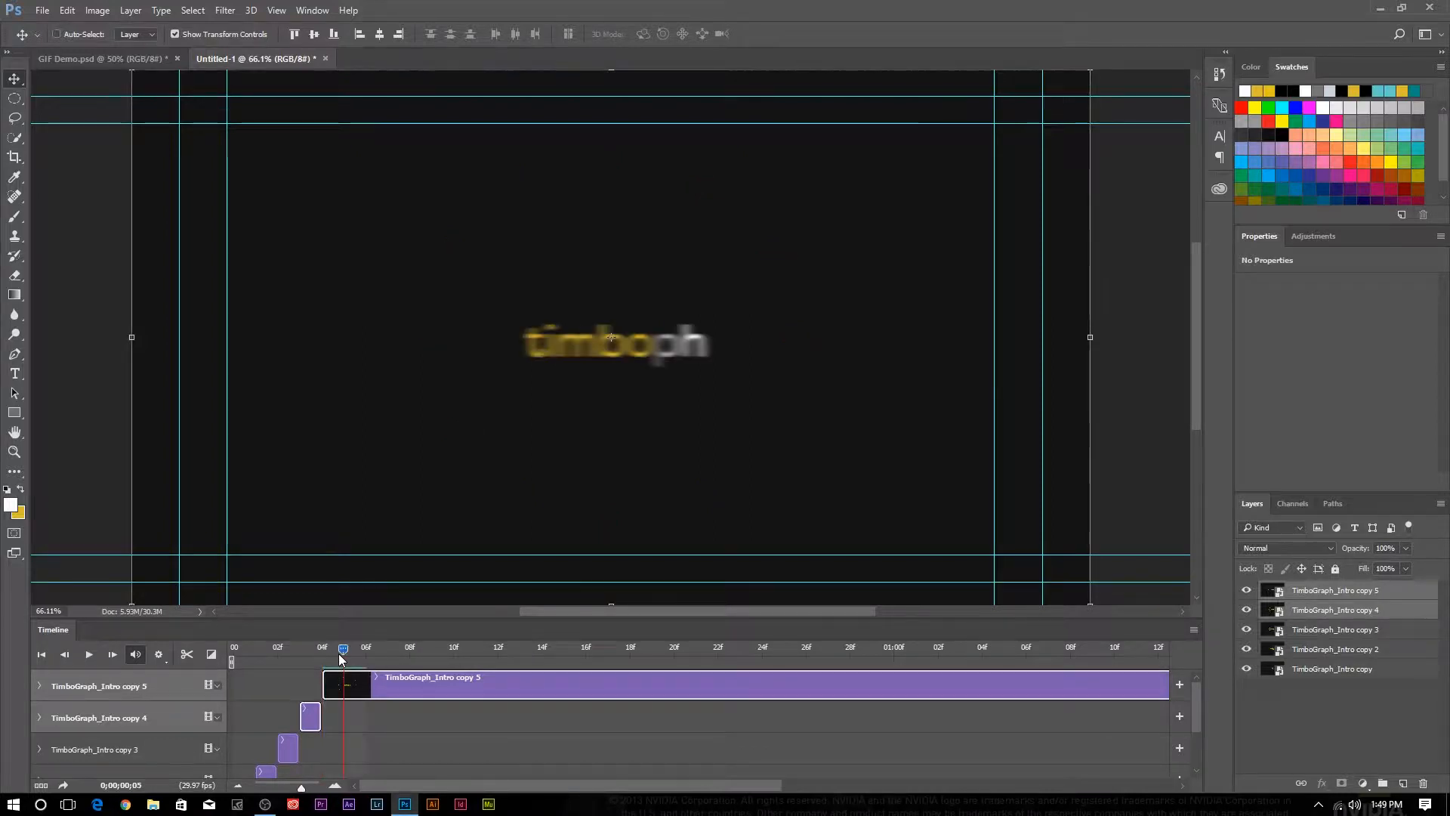
{"action": "mouse_move", "coordinate": [347, 655]}
{"action": "left_mouse_down"}
{"action": "mouse_move", "coordinate": [387, 659]}
{"action": "mouse_move", "coordinate": [325, 667]}
{"action": "mouse_move", "coordinate": [348, 670]}
{"action": "left_mouse_up"}
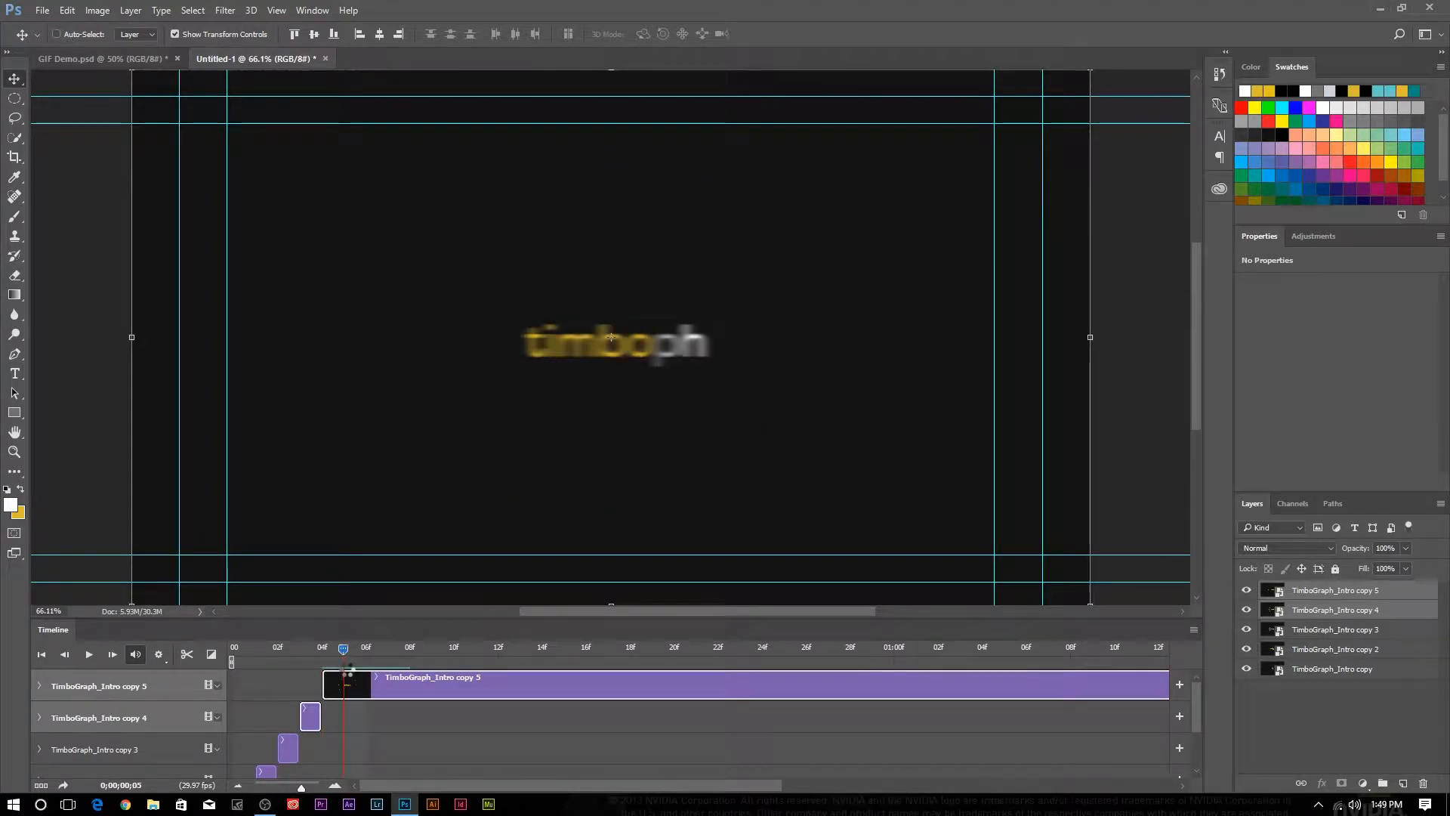
{"action": "left_click", "coordinate": [187, 654]}
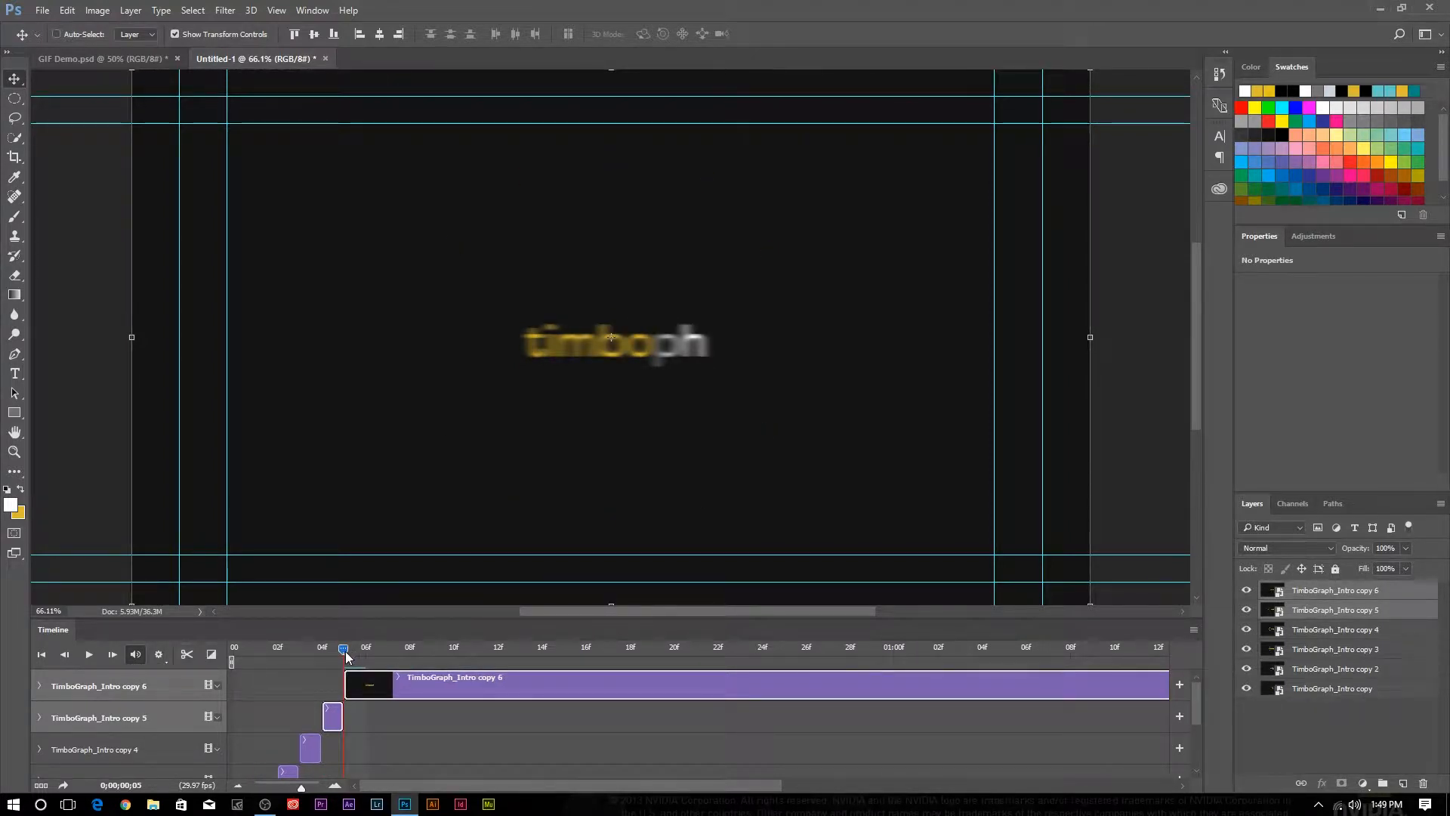
Split the TimboGraph_Intro copy 6 clip at 0;00;00;06 and trim the remaining clip to start at 0;00;00;07
{"action": "mouse_move", "coordinate": [345, 650]}
{"action": "left_mouse_down"}
{"action": "mouse_move", "coordinate": [408, 652]}
{"action": "mouse_move", "coordinate": [365, 651]}
{"action": "left_mouse_up"}
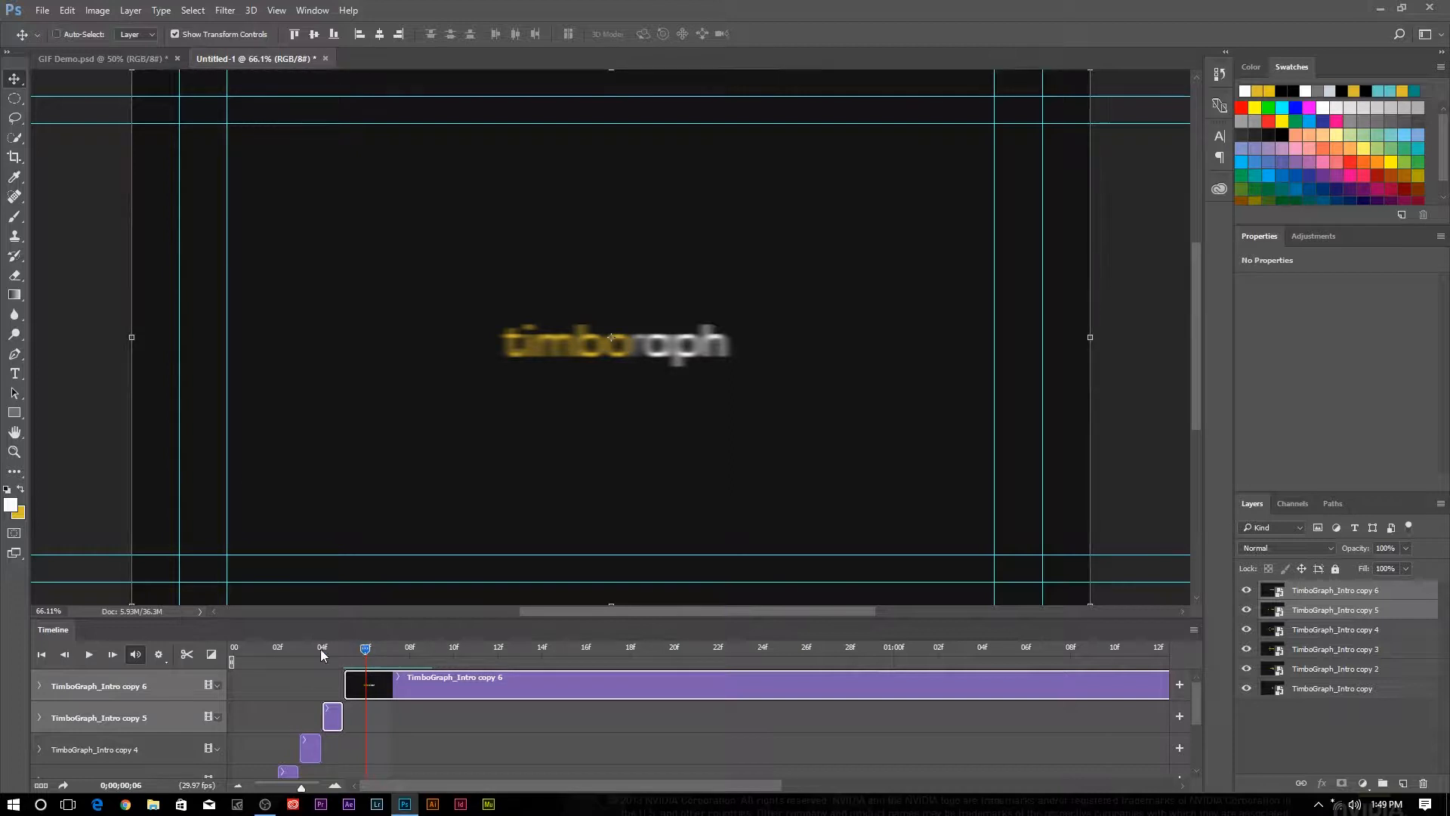
{"action": "left_click", "coordinate": [186, 654]}
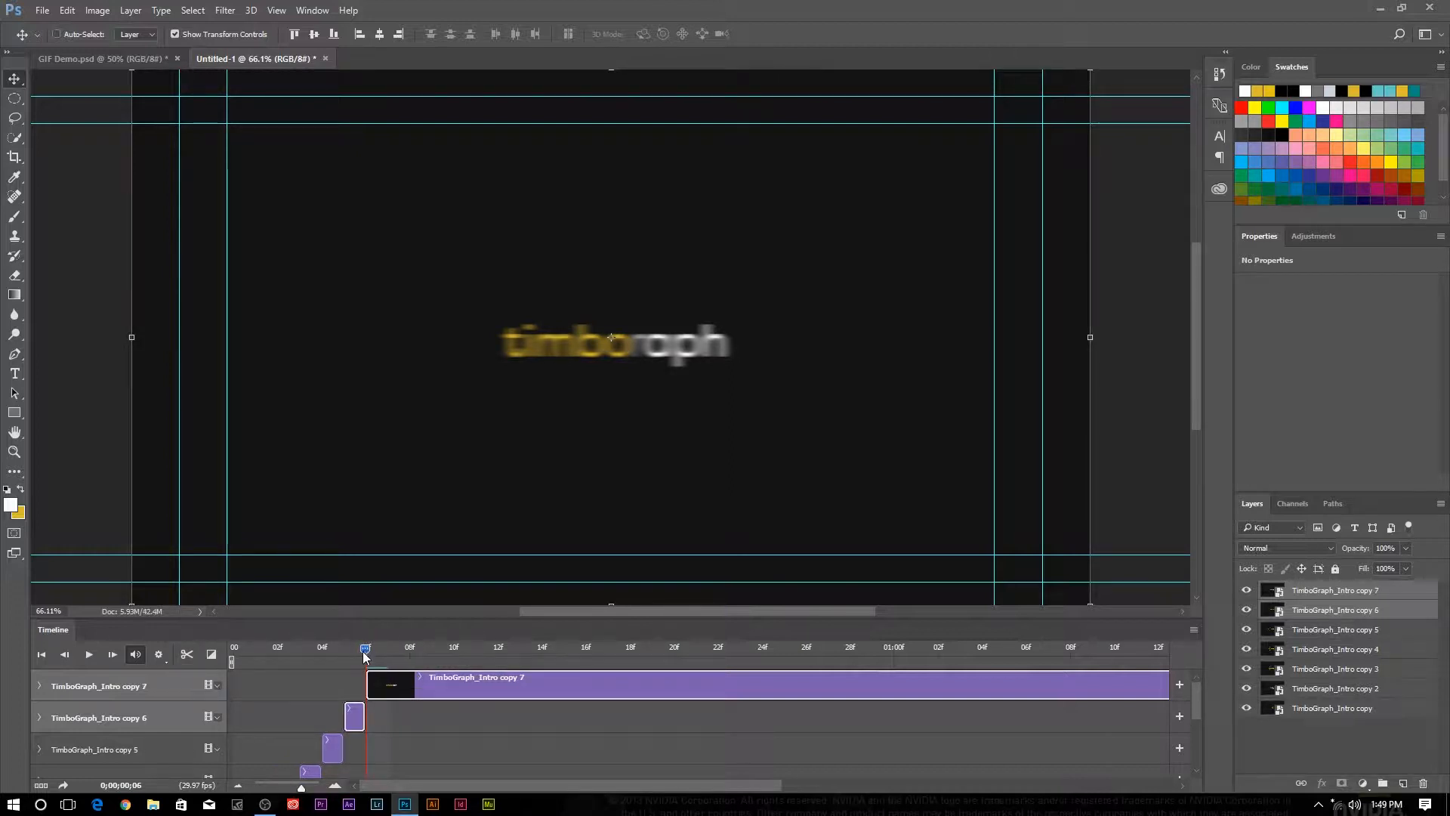
{"action": "left_click_drag", "start_coordinate": [365, 651], "coordinate": [389, 685]}
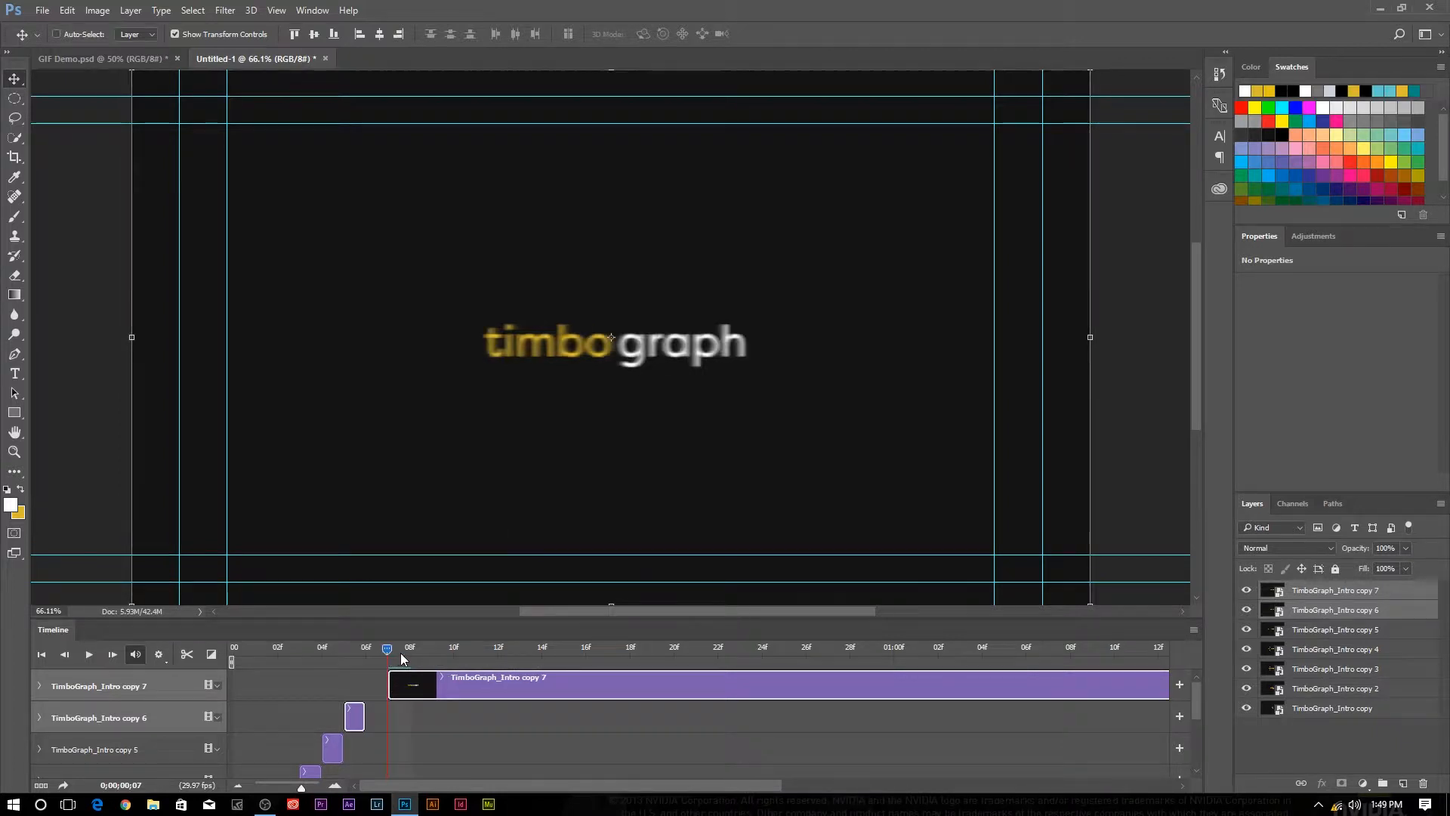
Split the TimboGraph_Intro copy 7 clip at 0;00;00;08 and shift its single-frame piece one frame earlier to close the gap
{"action": "left_click", "coordinate": [400, 653]}
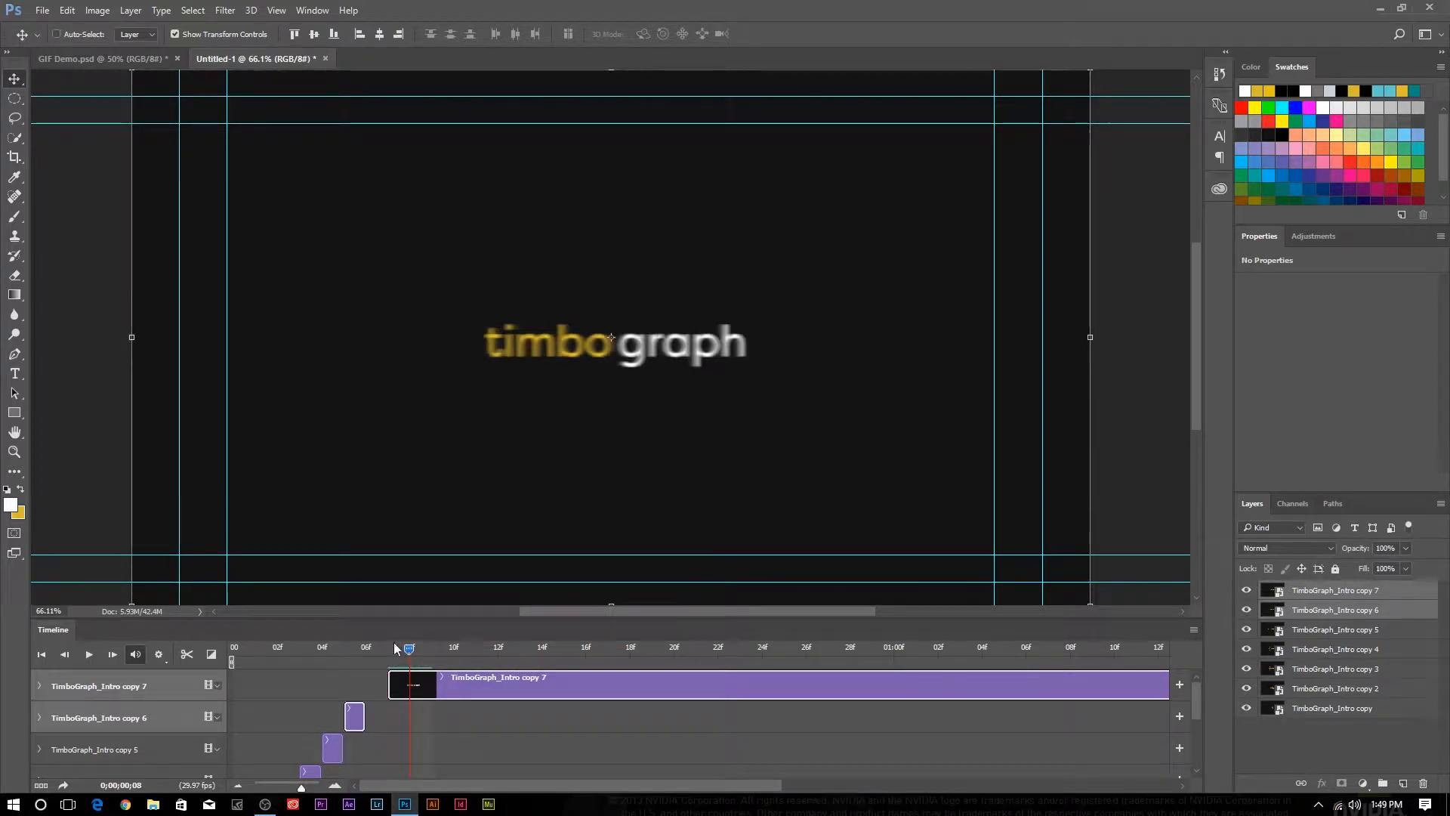
{"action": "left_click", "coordinate": [190, 654]}
{"action": "left_click_drag", "start_coordinate": [398, 719], "coordinate": [368, 714]}
Split the TimboGraph_Intro copy 8 clip at 0;00;00;08
{"action": "left_click", "coordinate": [420, 681]}
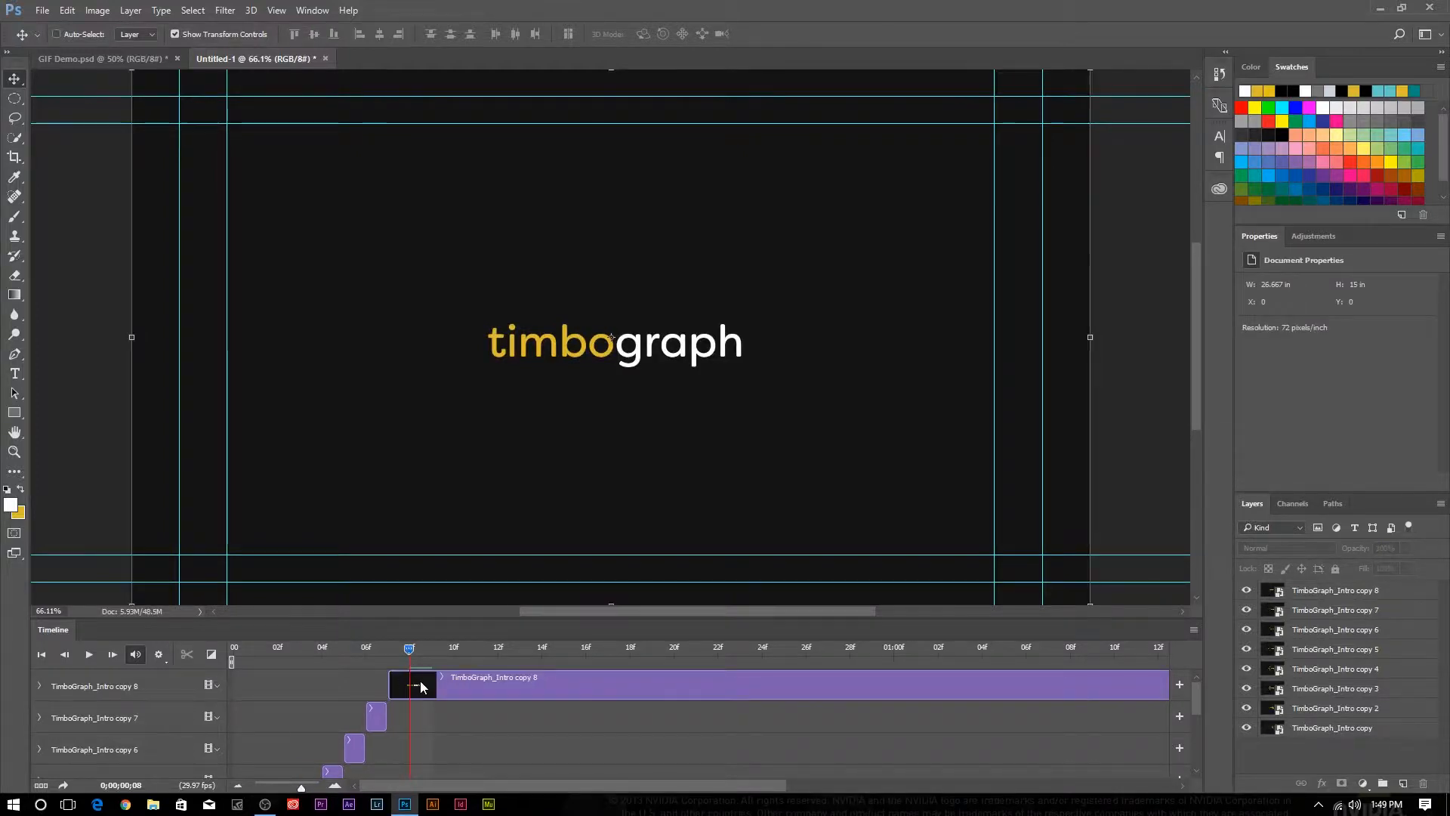
{"action": "left_click", "coordinate": [114, 654]}
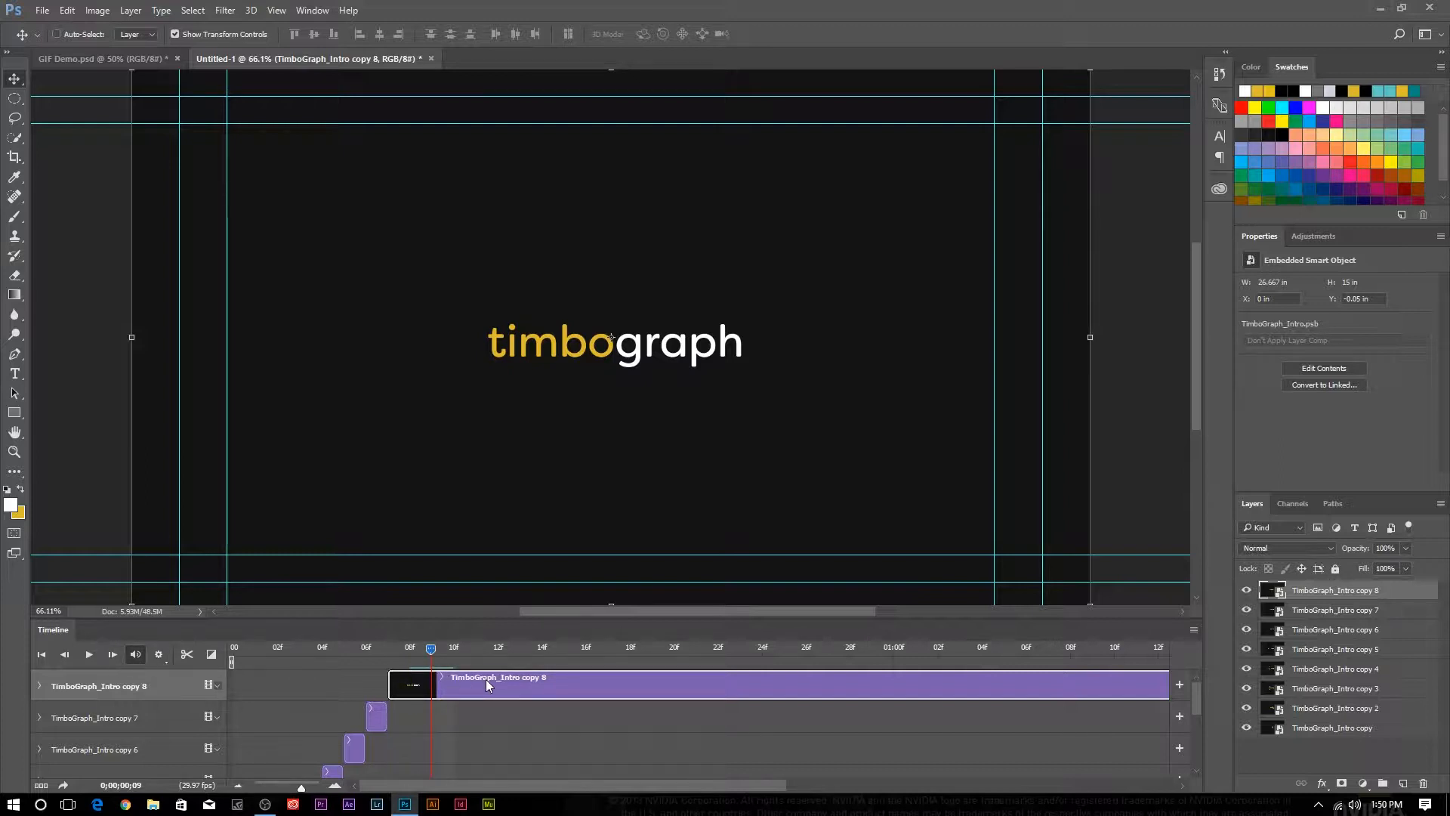
{"action": "key", "text": "Left"}
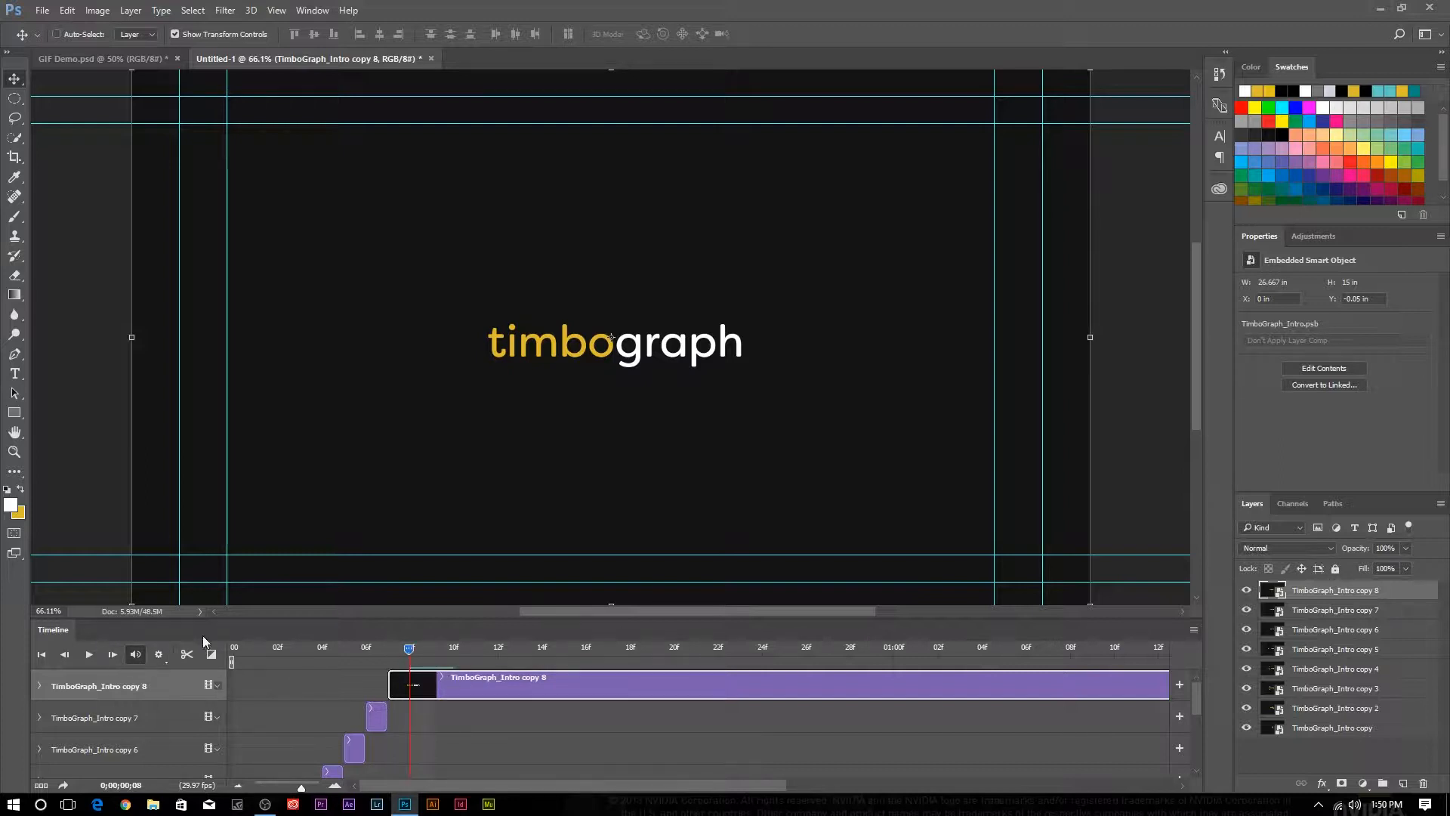
{"action": "left_click", "coordinate": [187, 655]}
{"action": "left_click", "coordinate": [486, 725]}
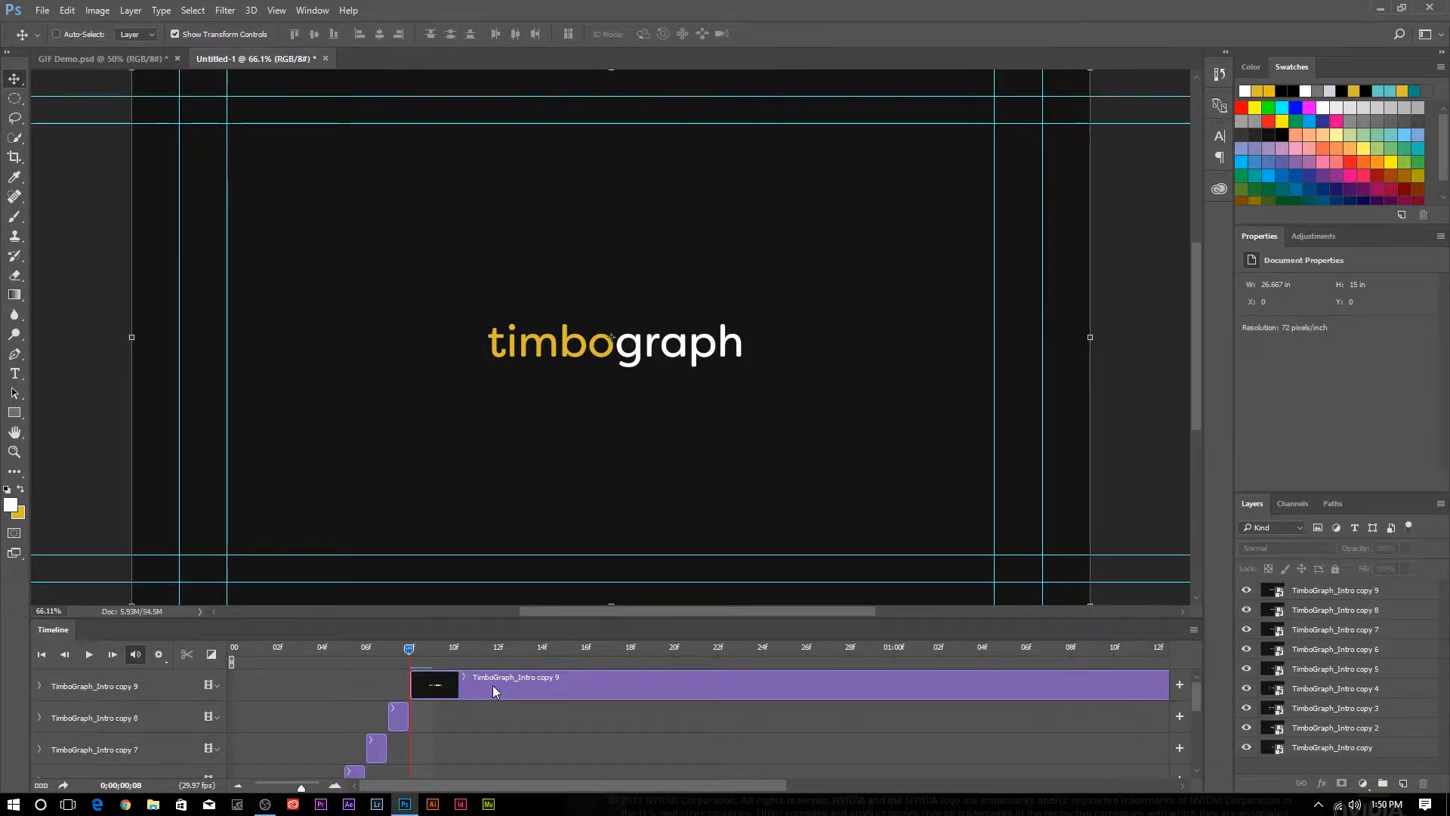
Trim the TimboGraph_Intro copy 9 clip to a single frame and convert the video timeline to a frame animation
{"action": "left_click", "coordinate": [492, 685]}
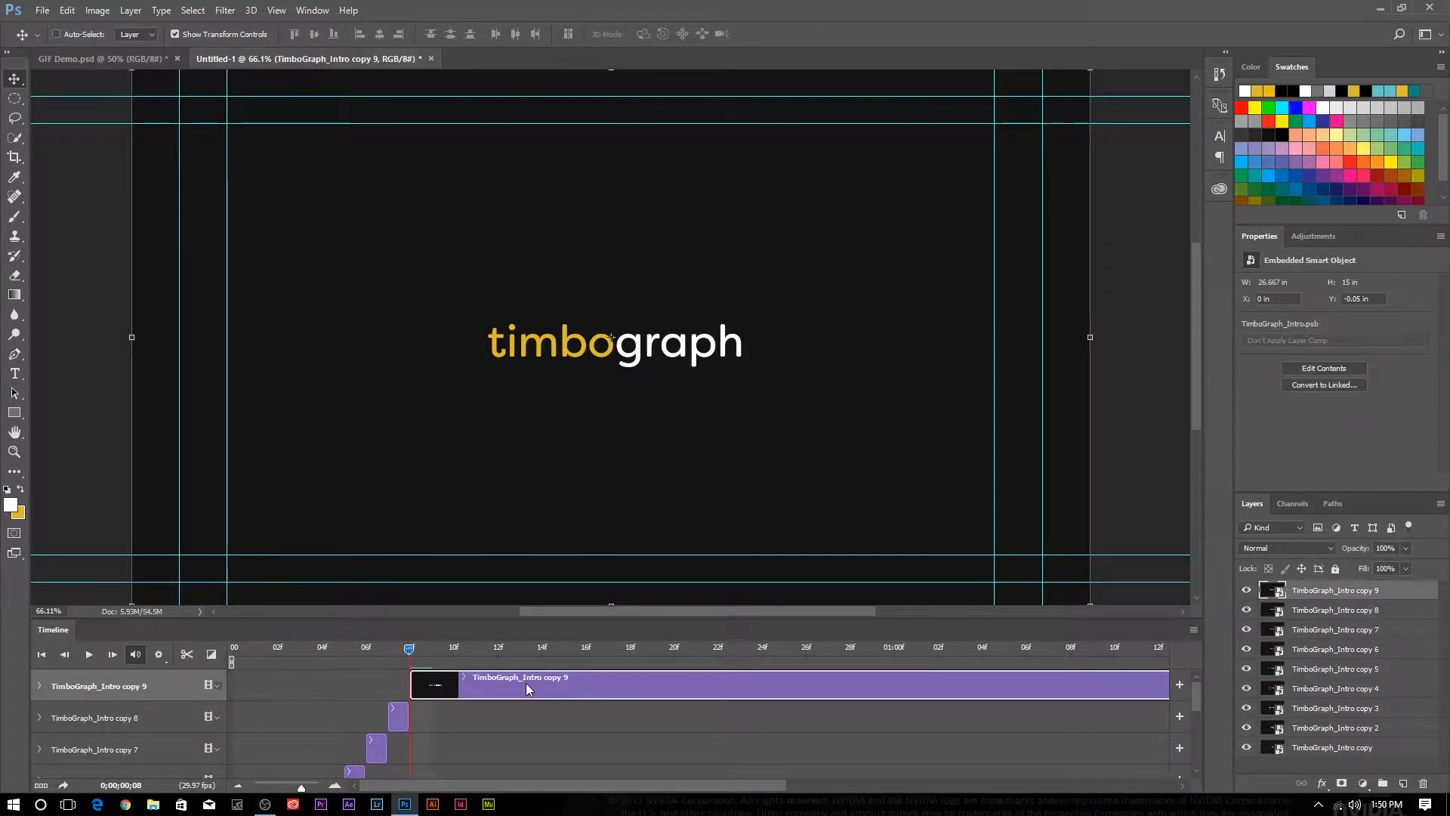
{"action": "key", "text": "Delete"}
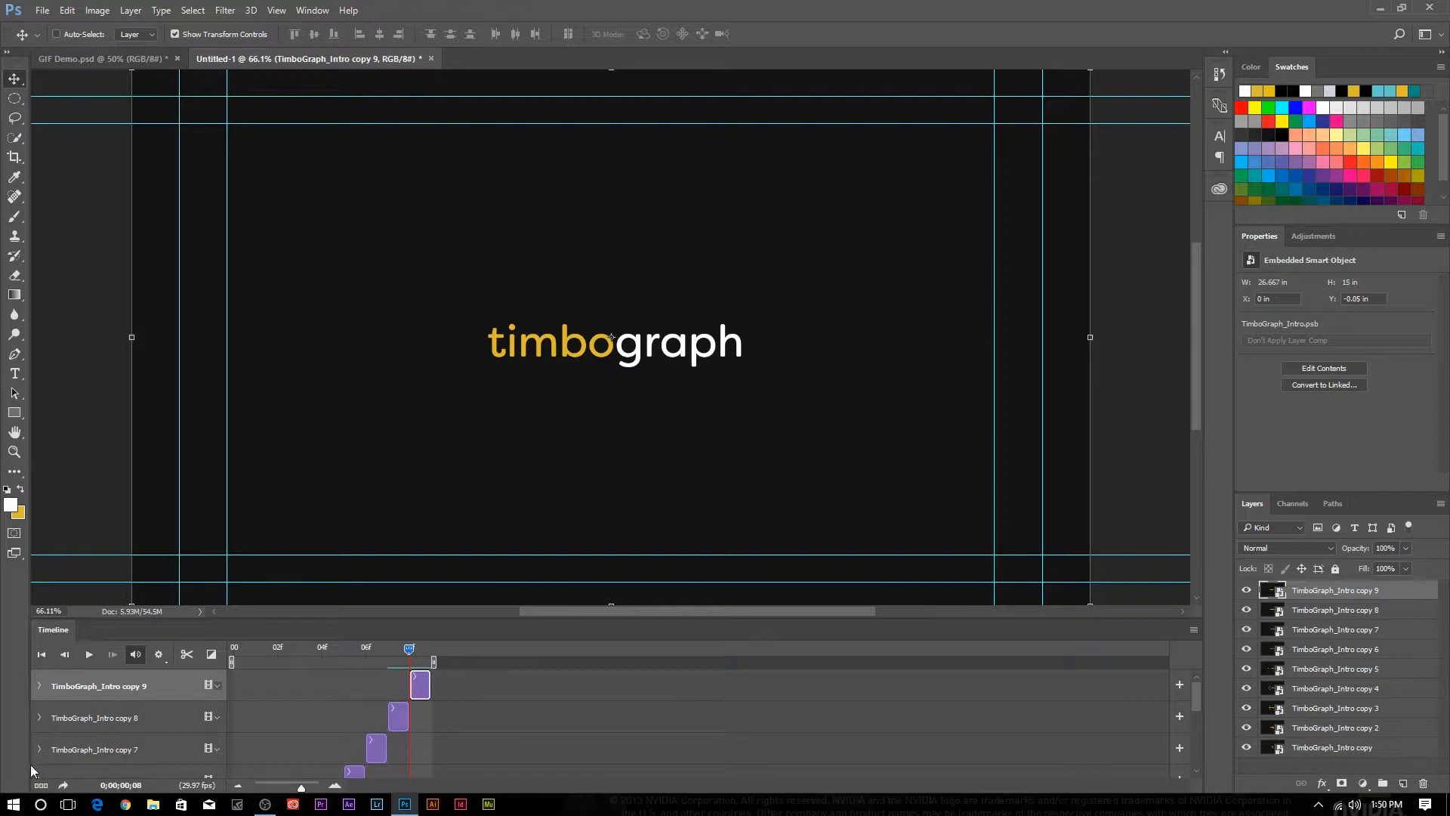
{"action": "left_click", "coordinate": [41, 785]}
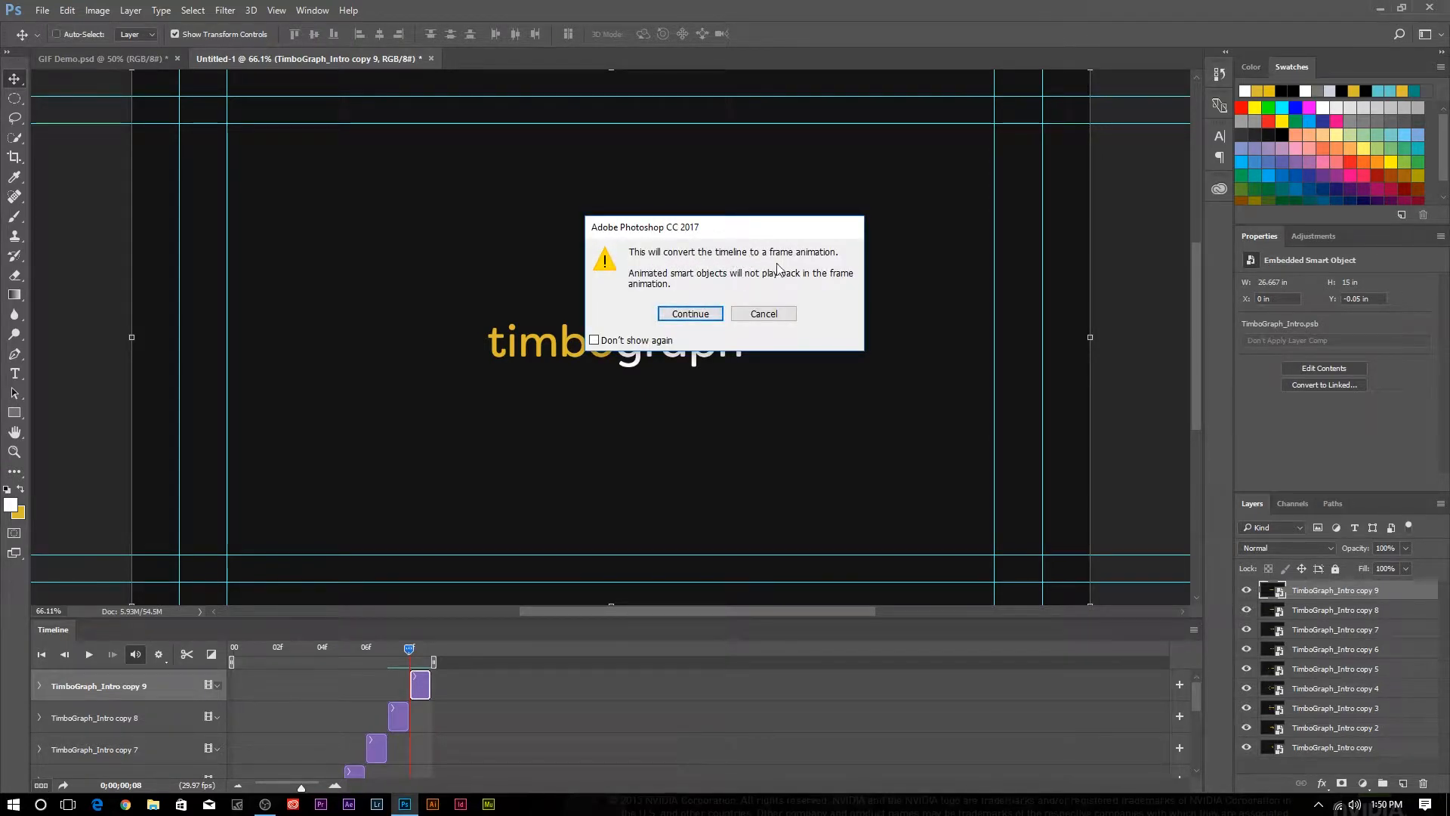
{"action": "left_click", "coordinate": [689, 316]}
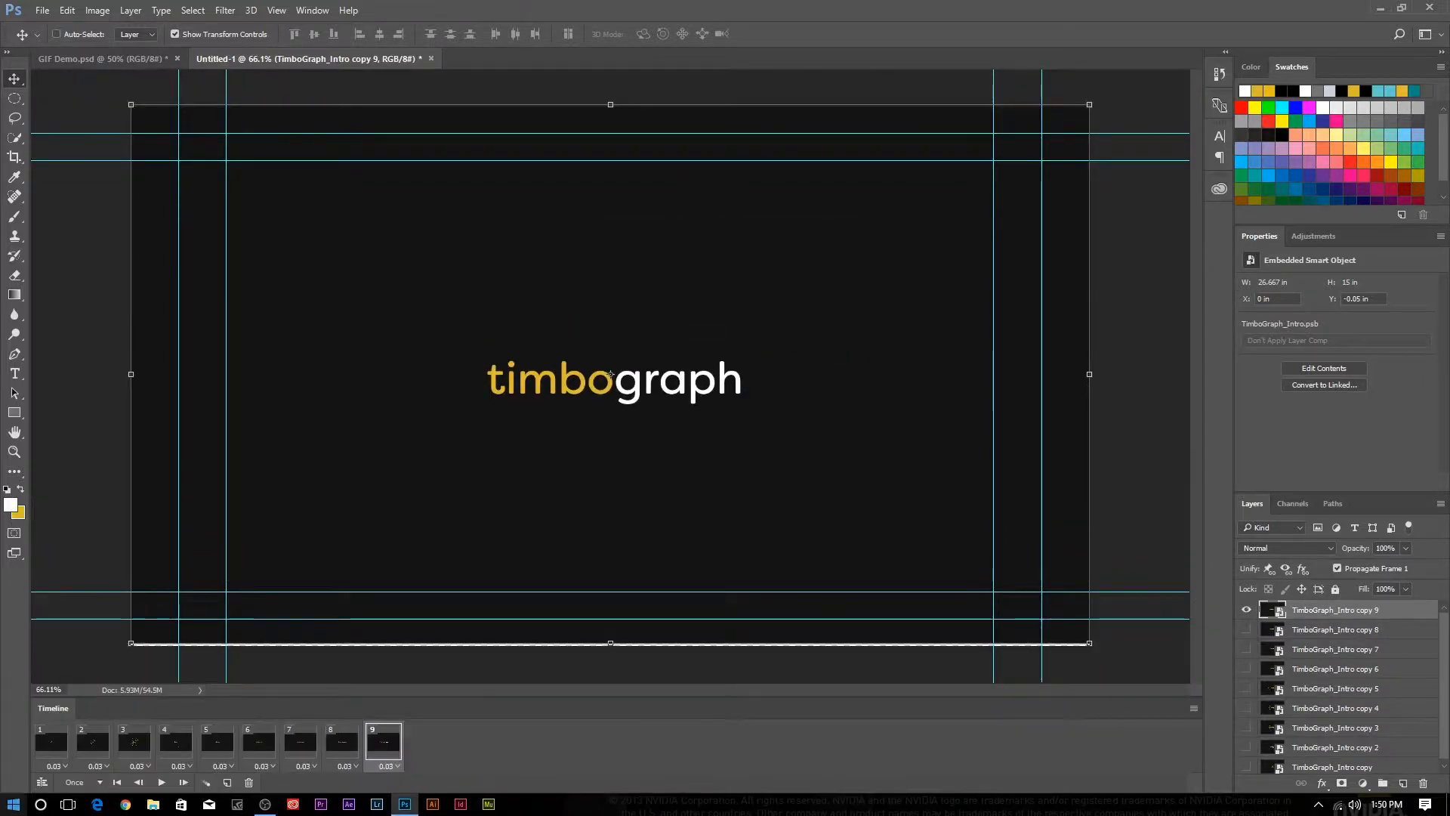
Step back and forth through the nine animation frames to examine how the timbograph logo animation progresses
{"action": "left_click", "coordinate": [51, 742]}
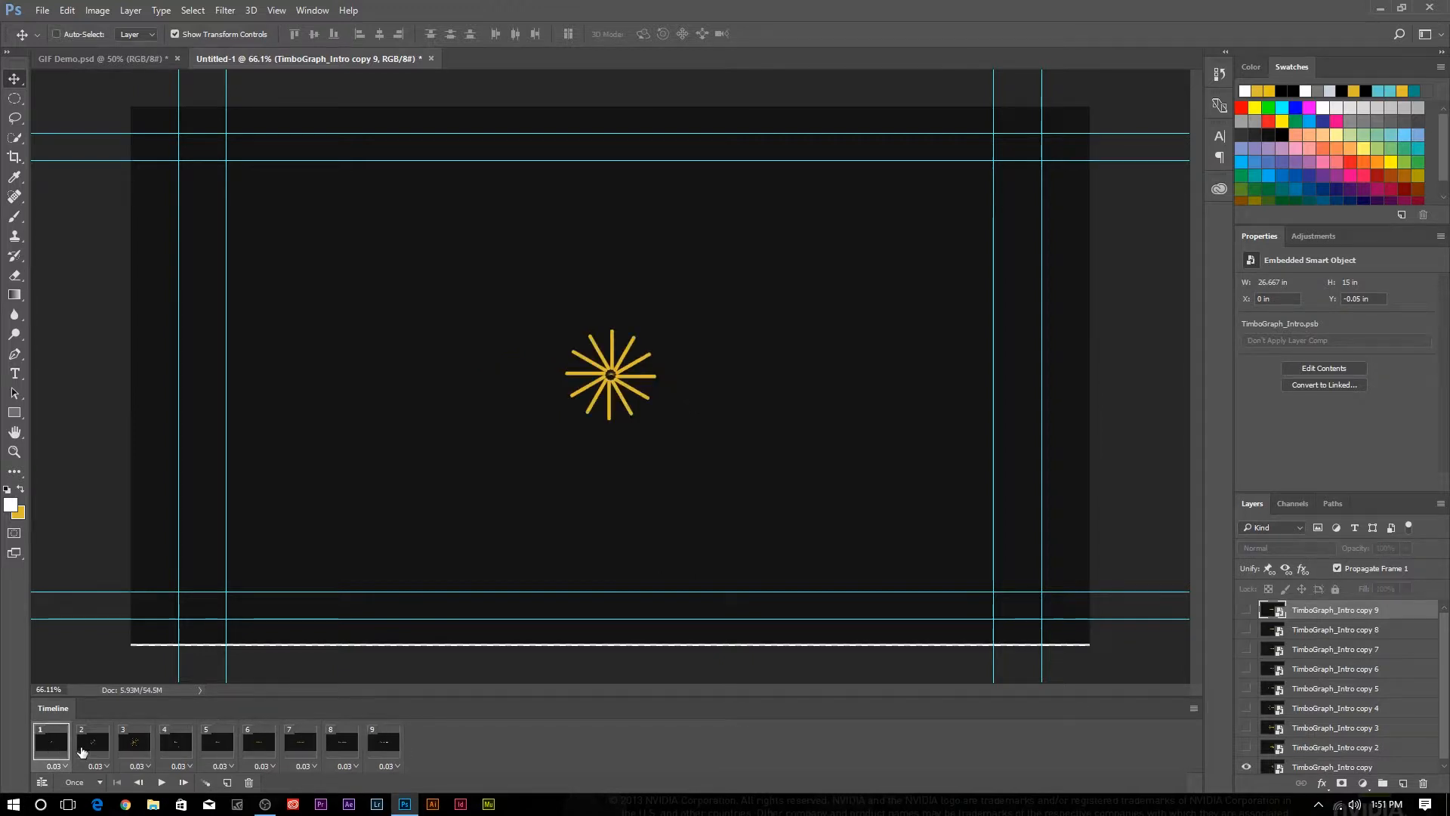
{"action": "left_click", "coordinate": [93, 742]}
{"action": "left_click", "coordinate": [132, 742]}
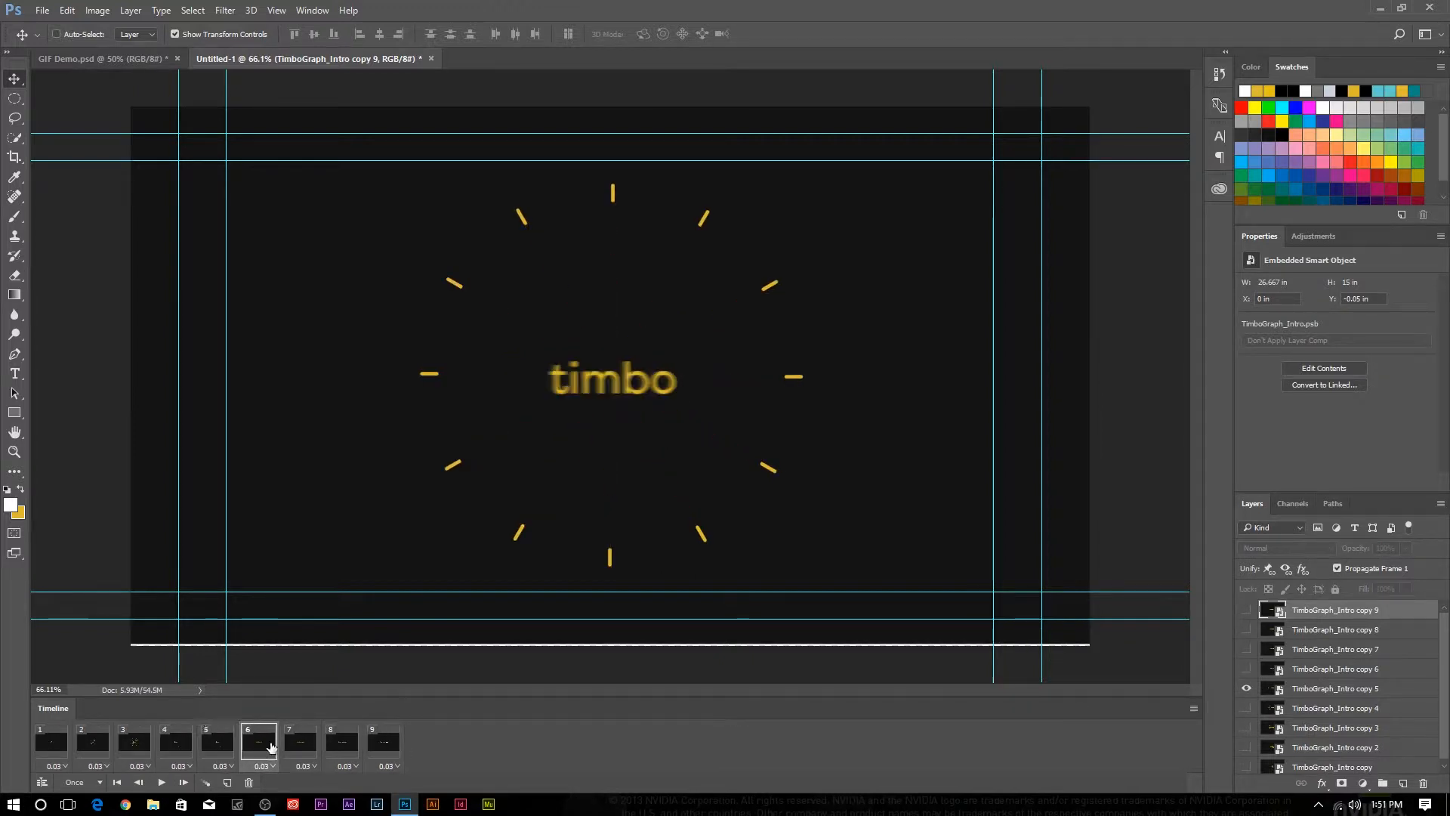
{"action": "left_click", "coordinate": [337, 754]}
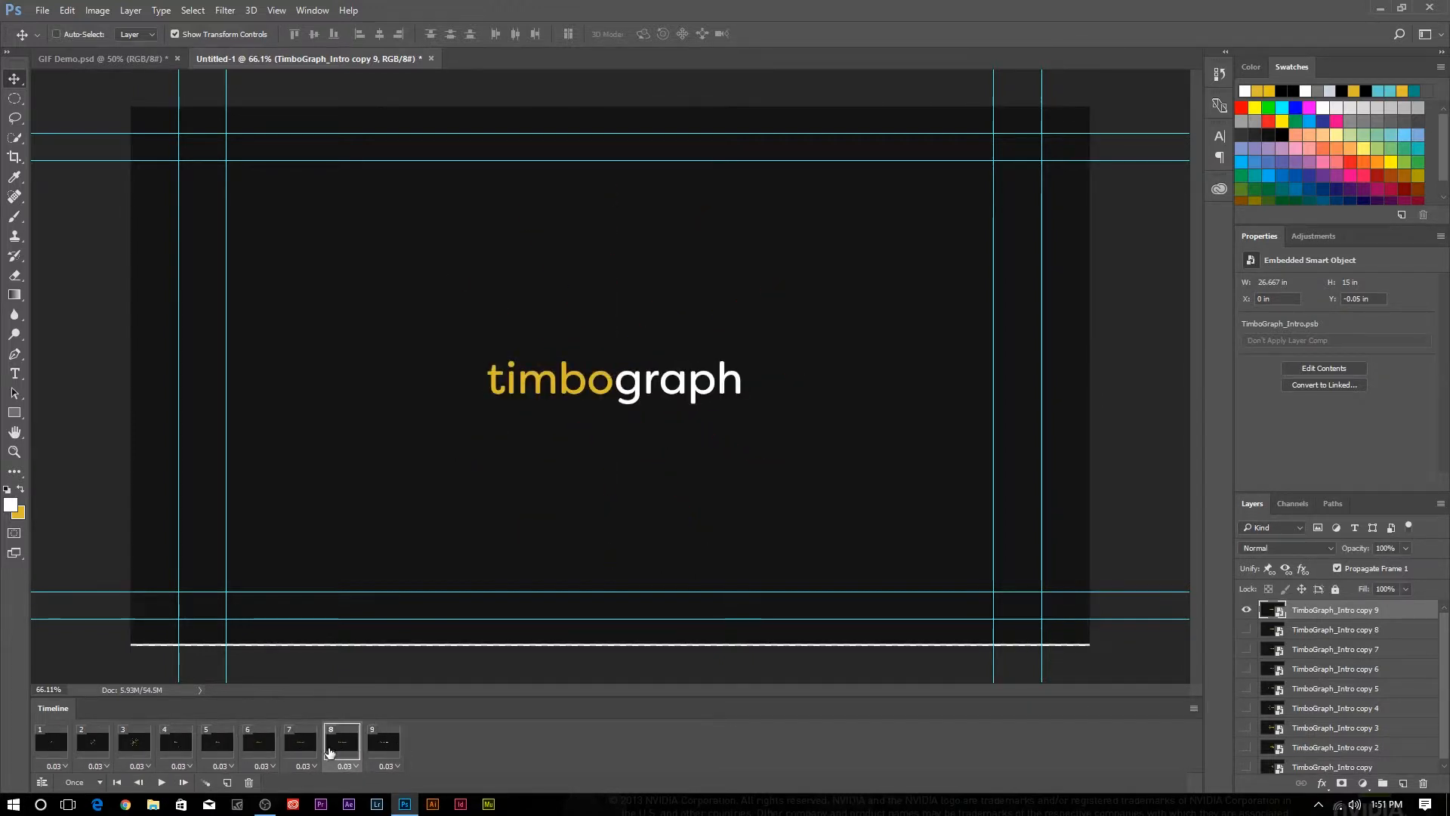
{"action": "left_click", "coordinate": [298, 753]}
{"action": "left_click", "coordinate": [259, 753]}
{"action": "left_click", "coordinate": [218, 753]}
{"action": "left_click", "coordinate": [176, 755]}
{"action": "left_click", "coordinate": [137, 756]}
{"action": "left_click", "coordinate": [104, 757]}
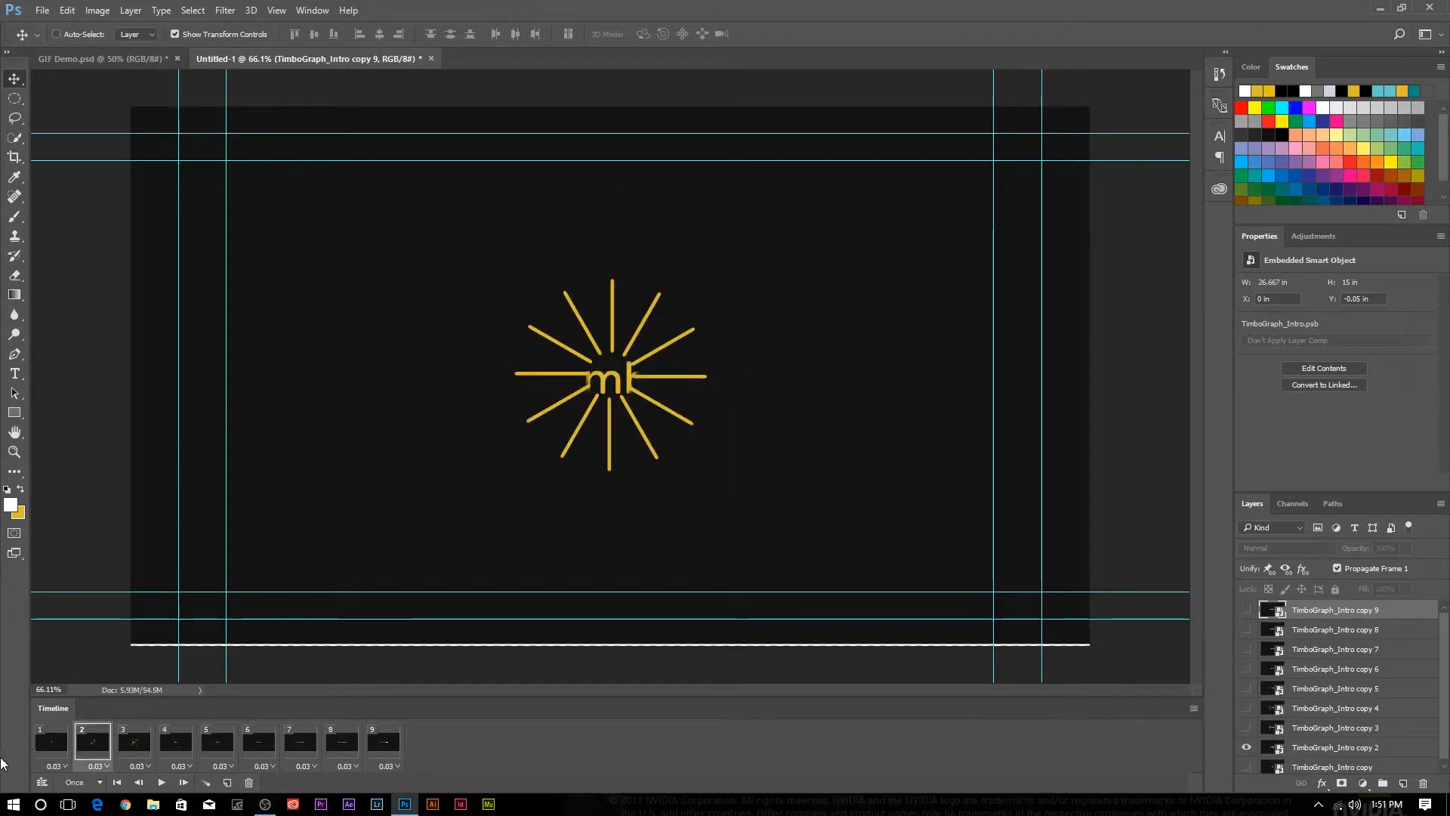
{"action": "left_click", "coordinate": [50, 743]}
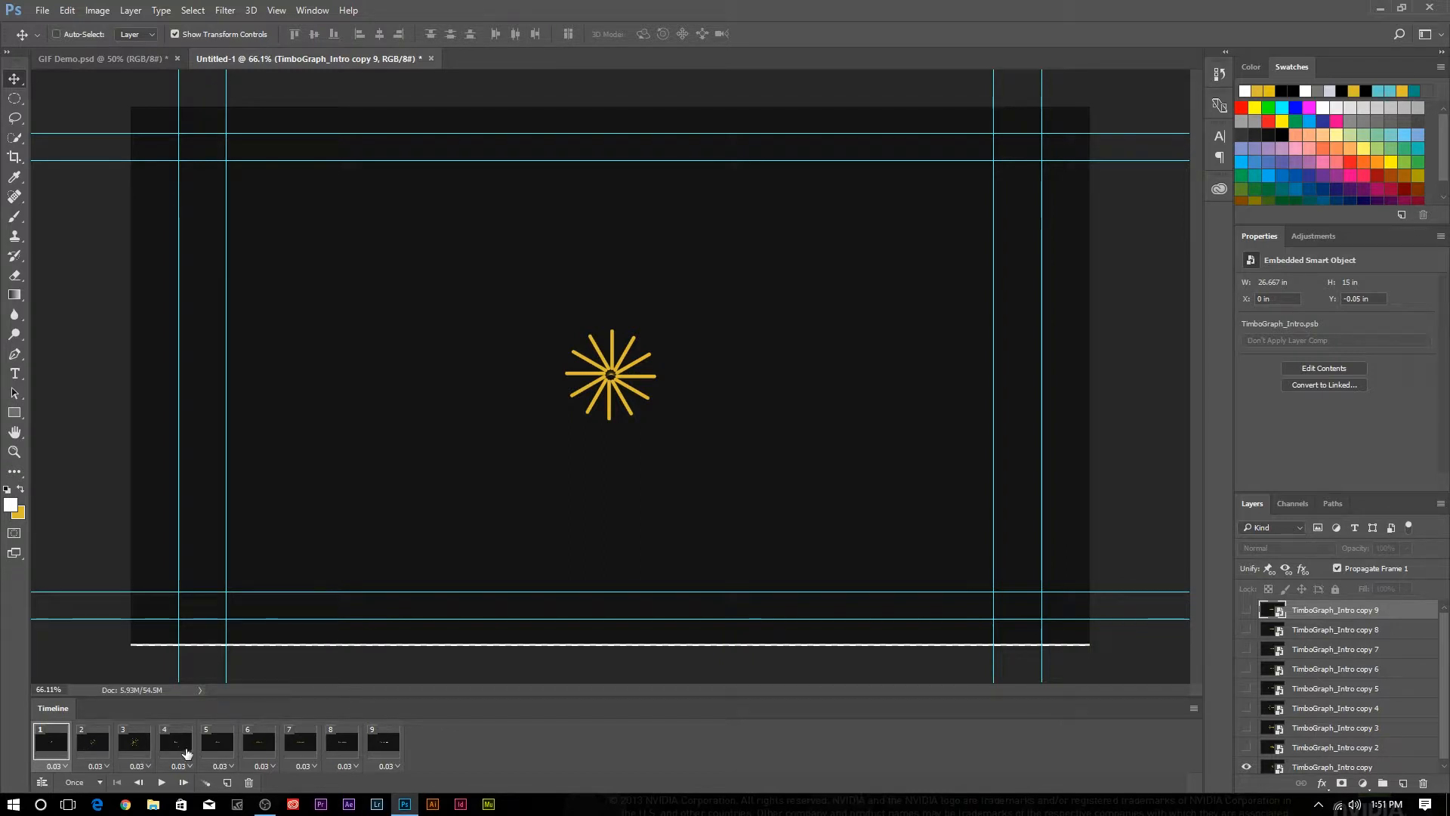
{"action": "left_click", "coordinate": [97, 747]}
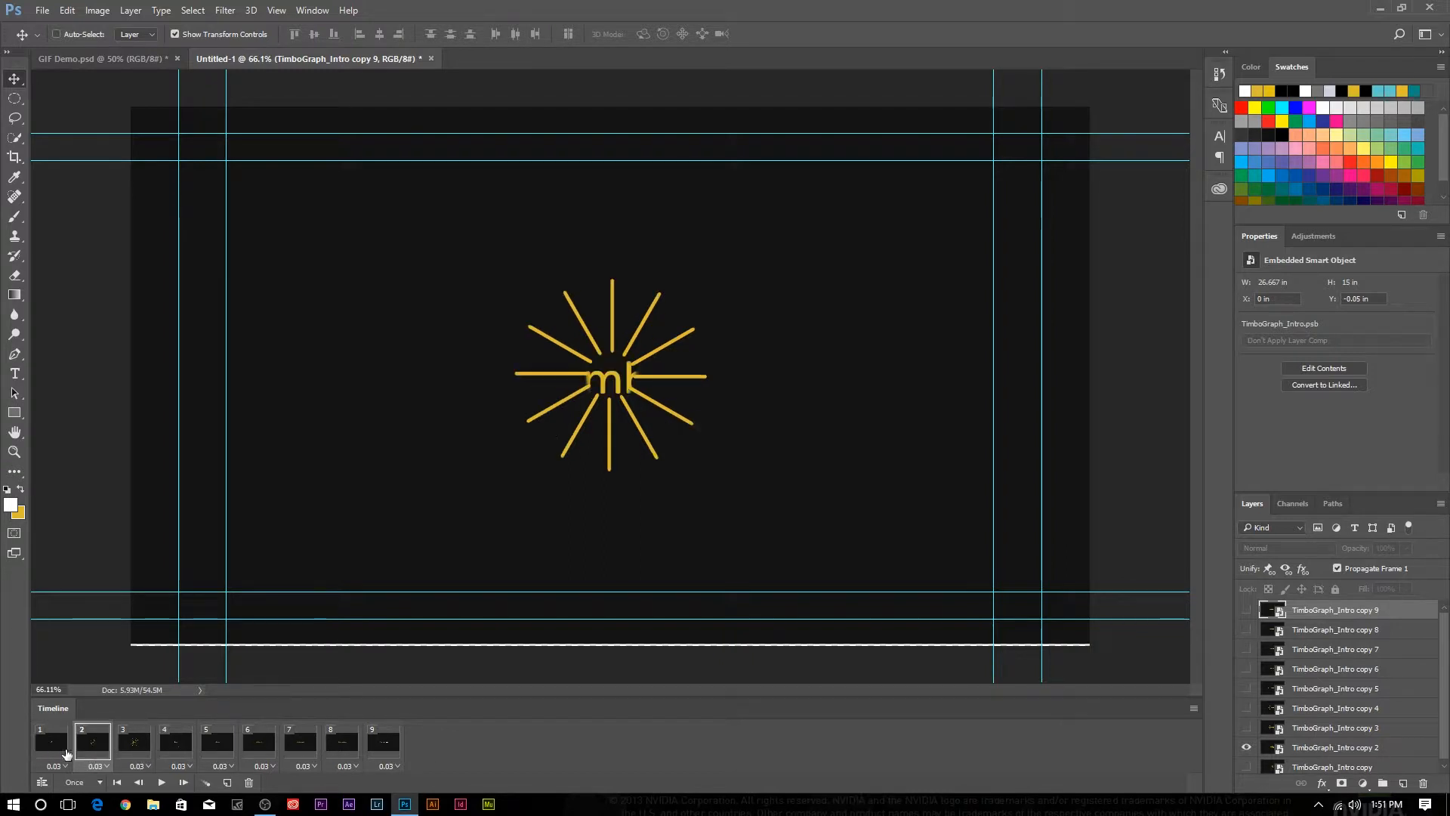
{"action": "left_click", "coordinate": [62, 753]}
{"action": "left_click", "coordinate": [142, 748]}
{"action": "left_click", "coordinate": [376, 740]}
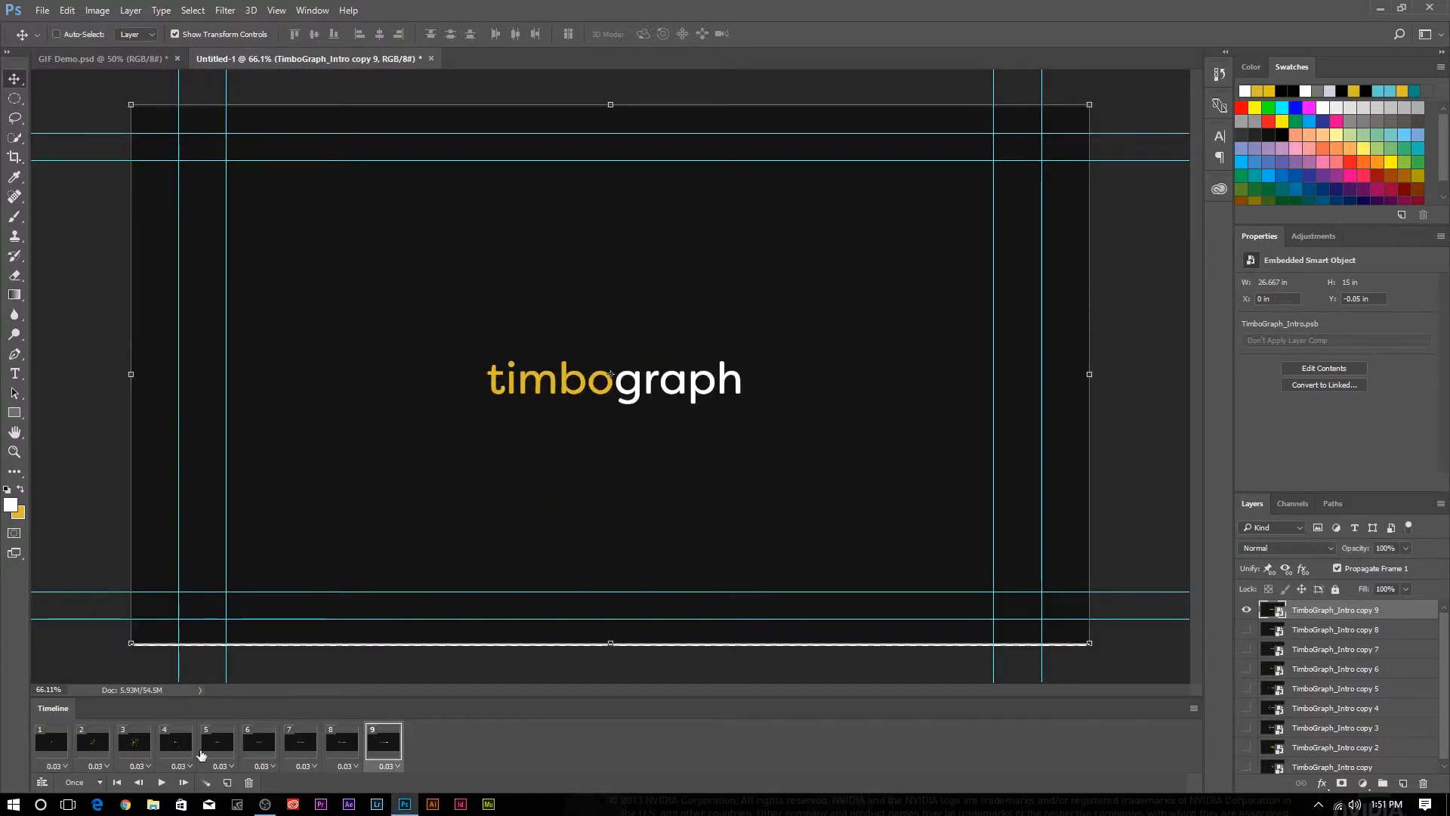
{"action": "left_click", "coordinate": [206, 750]}
{"action": "left_click", "coordinate": [47, 750]}
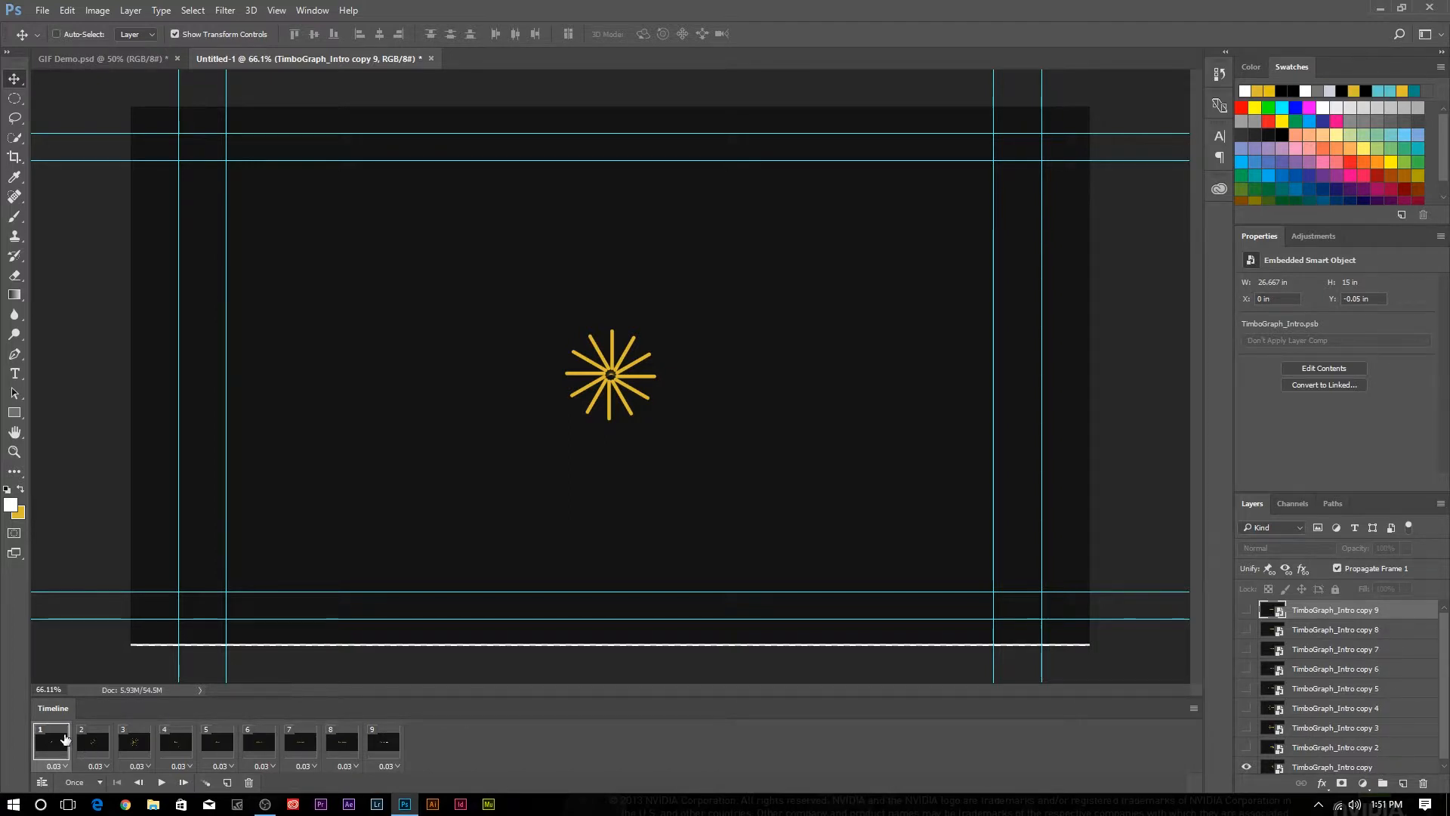
{"action": "left_click", "coordinate": [94, 741]}
{"action": "left_click", "coordinate": [134, 743]}
{"action": "left_click", "coordinate": [181, 749]}
{"action": "left_click", "coordinate": [219, 749]}
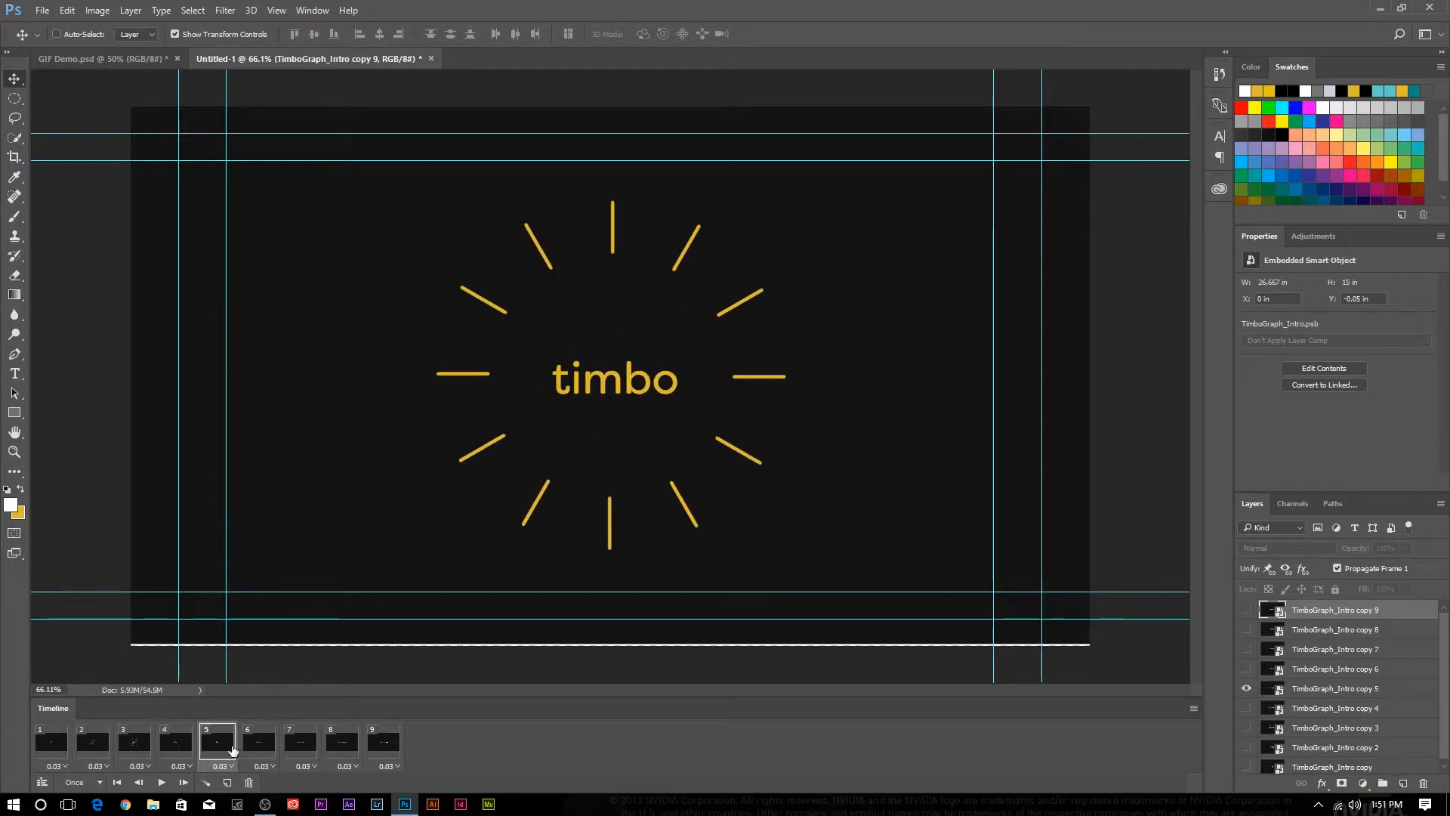
{"action": "left_click", "coordinate": [261, 748]}
{"action": "left_click", "coordinate": [382, 748]}
Set the delay of animation frame 1 to 0.1 seconds
{"action": "left_click", "coordinate": [49, 748]}
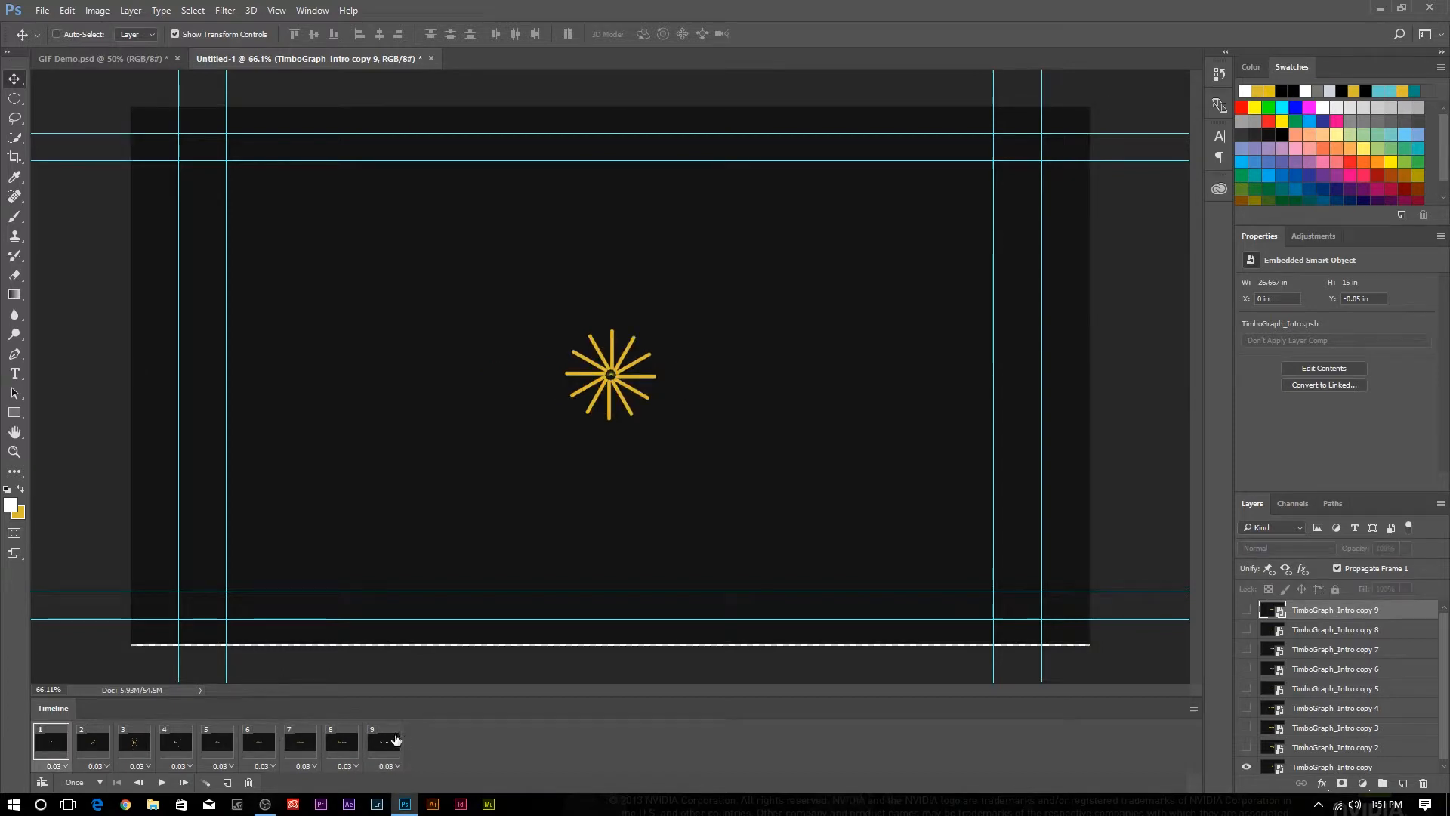
{"action": "left_click", "coordinate": [65, 766]}
{"action": "left_click", "coordinate": [65, 767]}
{"action": "left_click", "coordinate": [65, 766]}
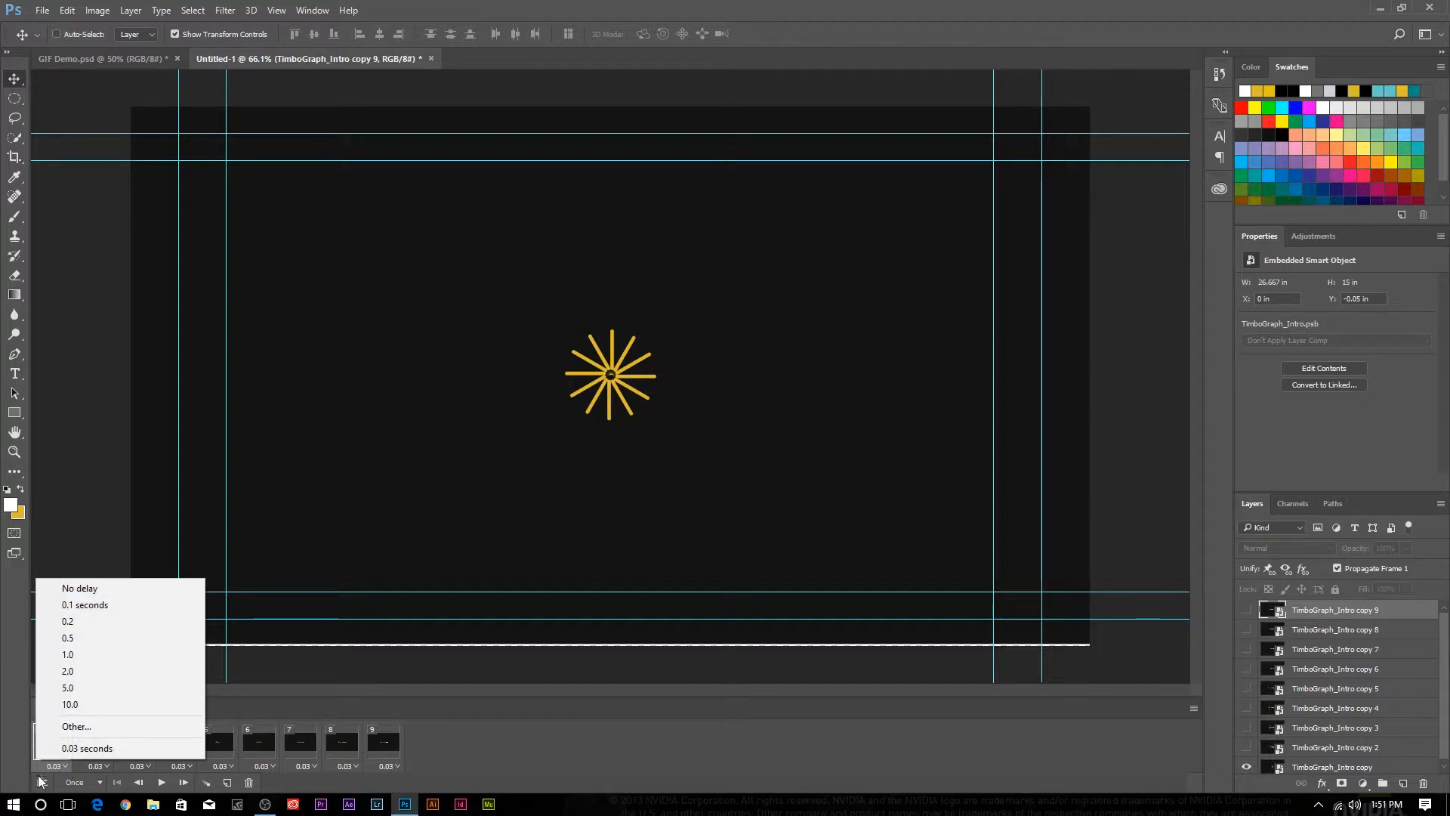
{"action": "left_click", "coordinate": [112, 605]}
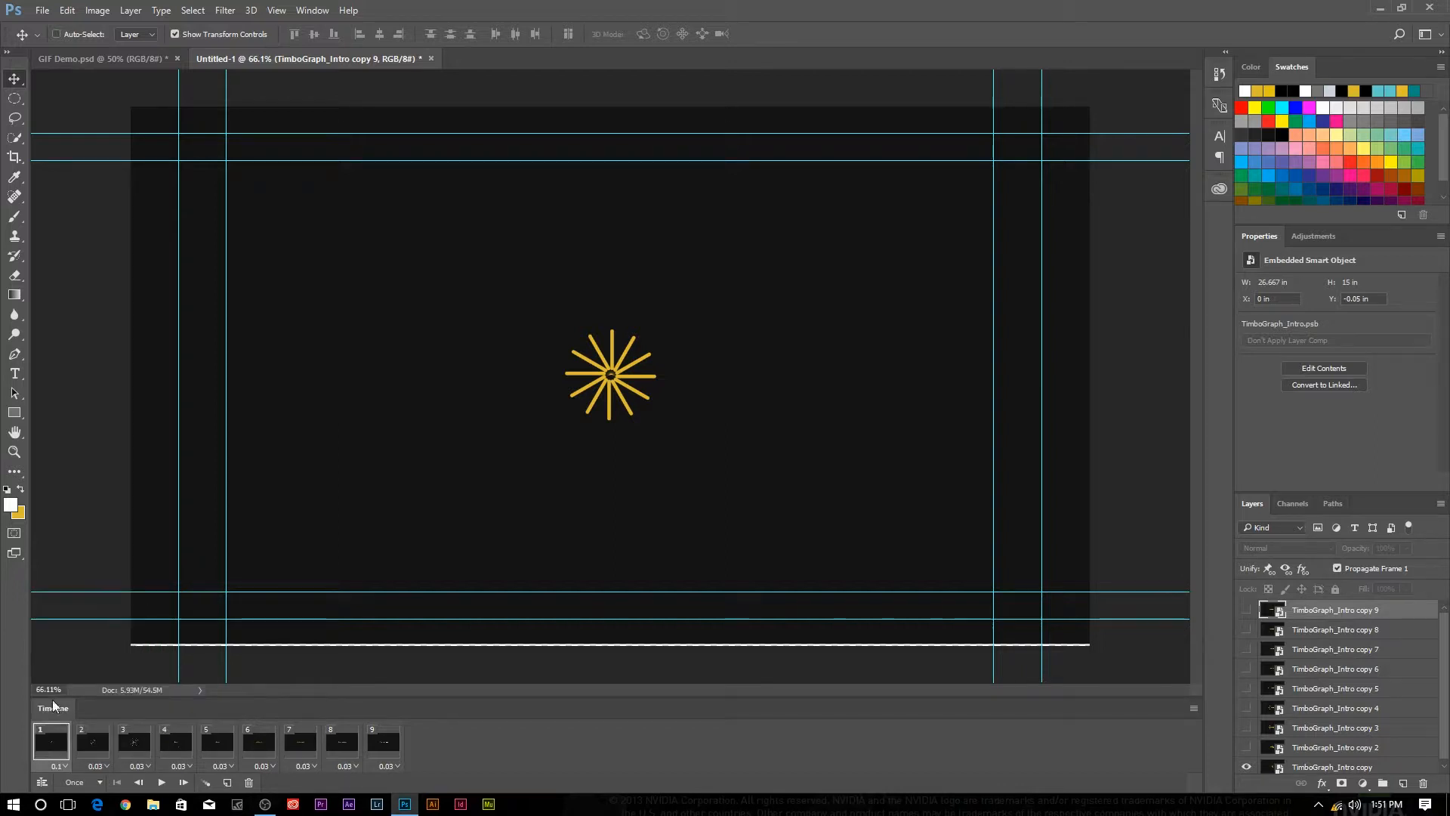
Set the delays of animation frames 2 and 3 to 0.1 seconds each
{"action": "left_click", "coordinate": [107, 769]}
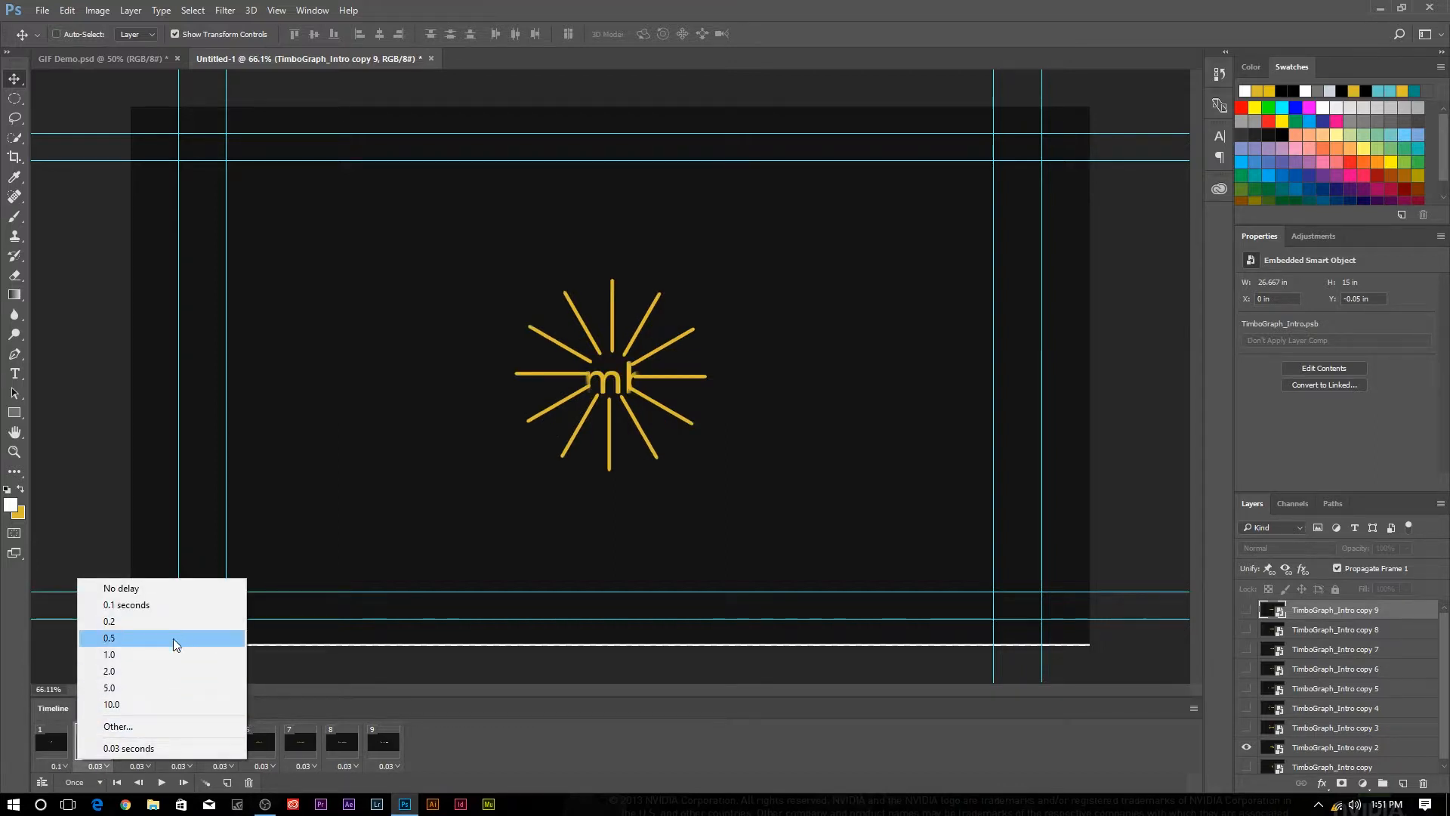
{"action": "left_click", "coordinate": [175, 612]}
{"action": "left_click", "coordinate": [140, 765]}
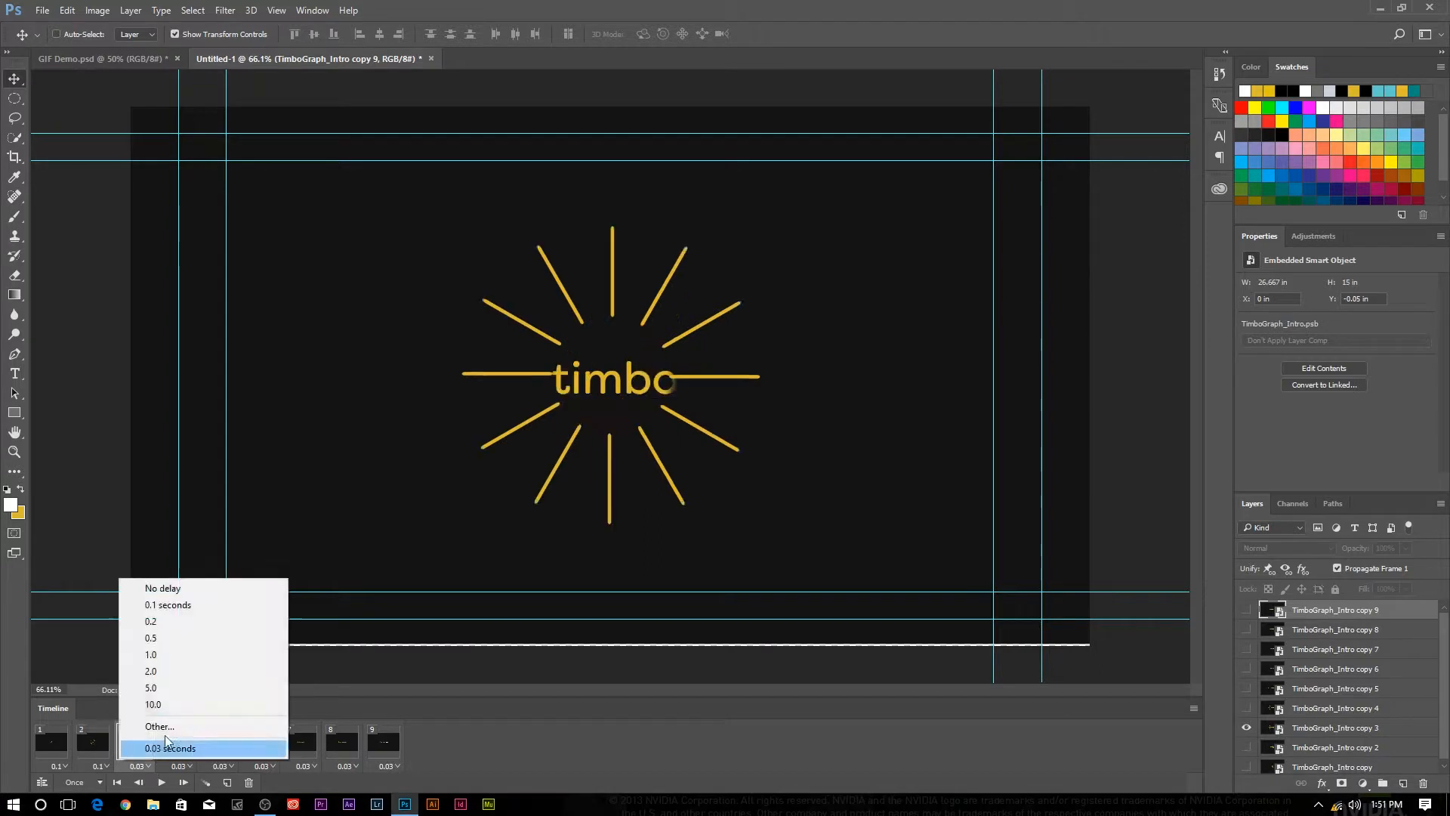
{"action": "left_click", "coordinate": [211, 609]}
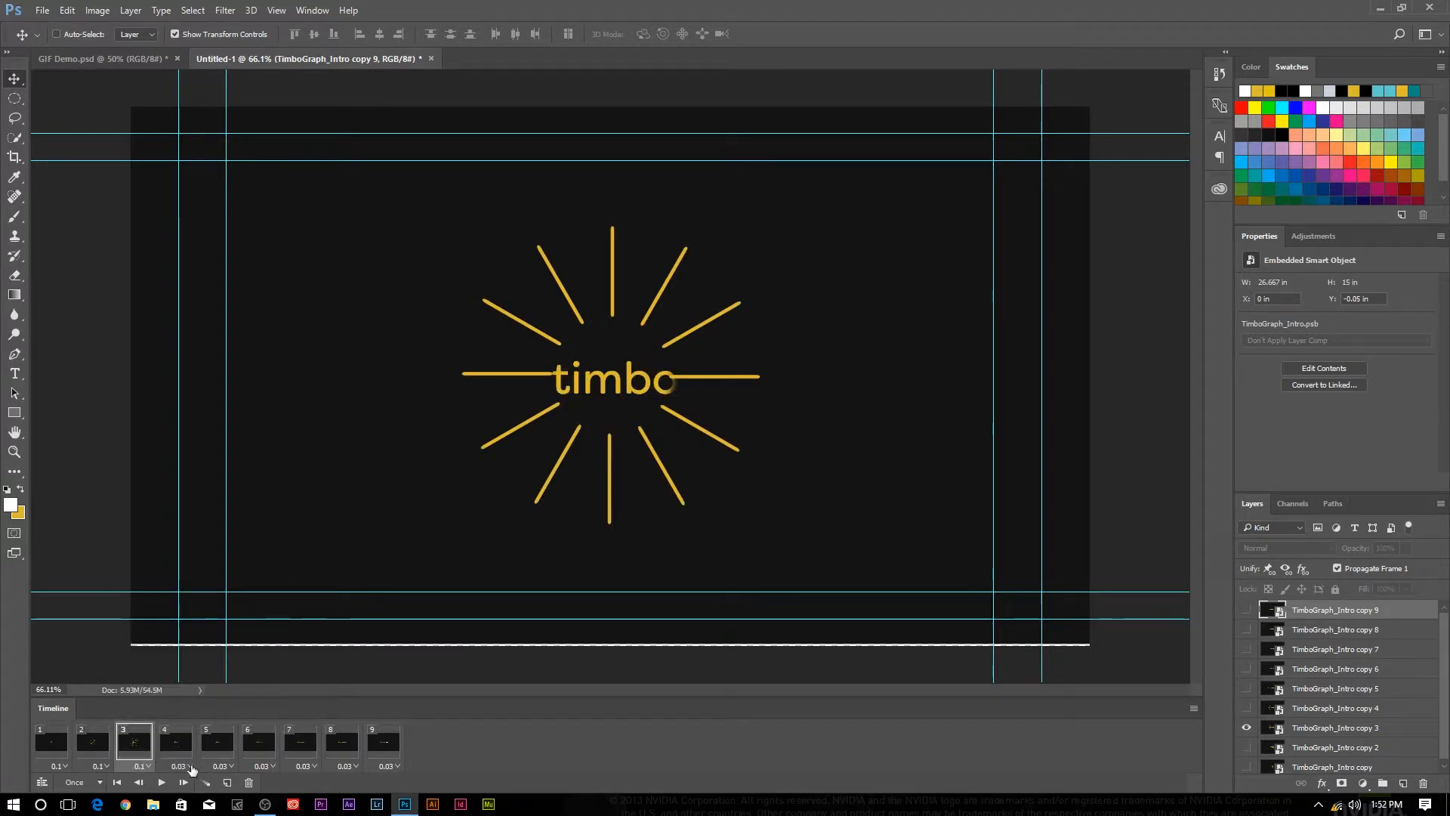
Give animation frame 4 a custom delay of 0.35 seconds
{"action": "left_click", "coordinate": [181, 765]}
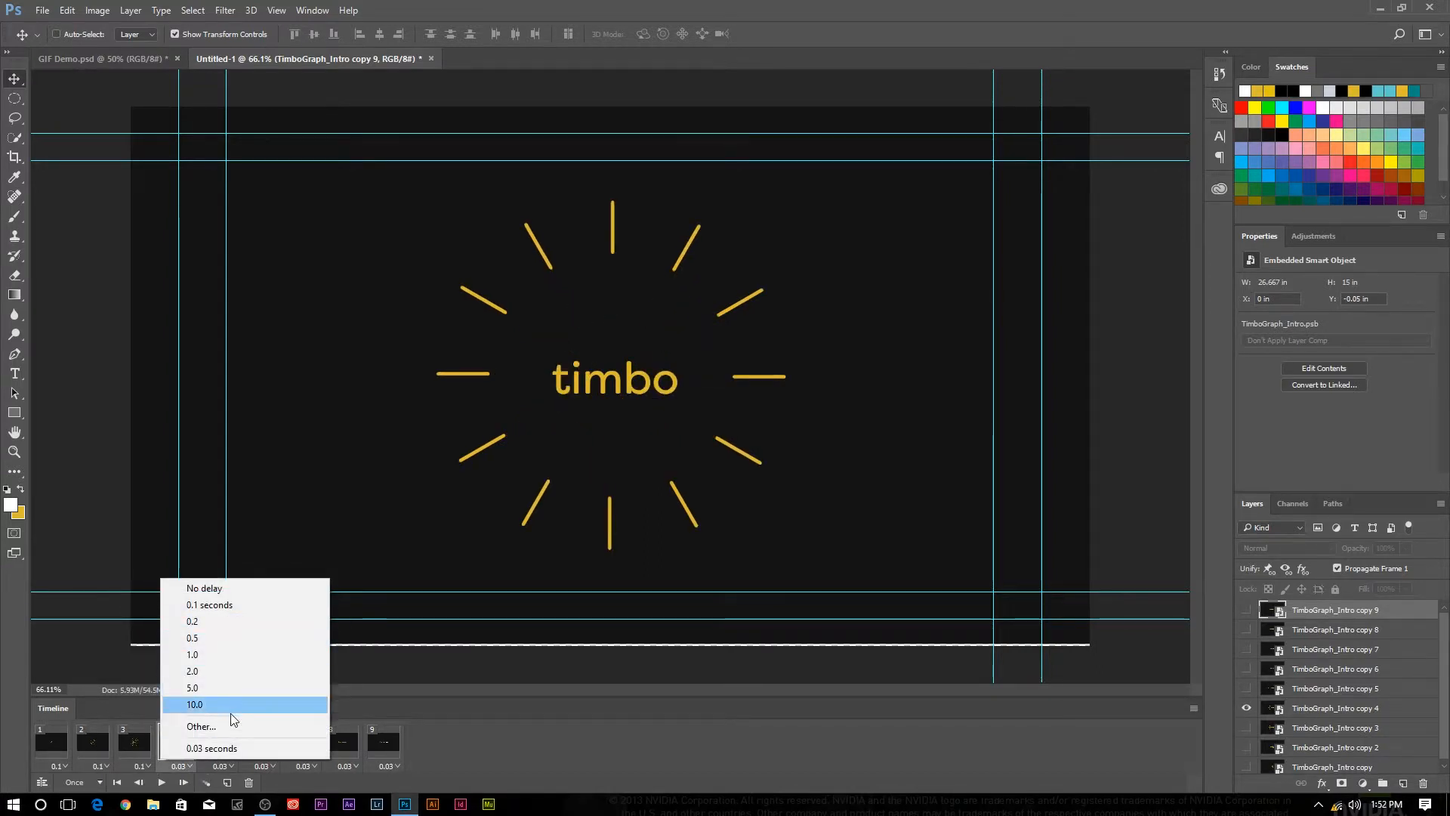
{"action": "left_click", "coordinate": [236, 726]}
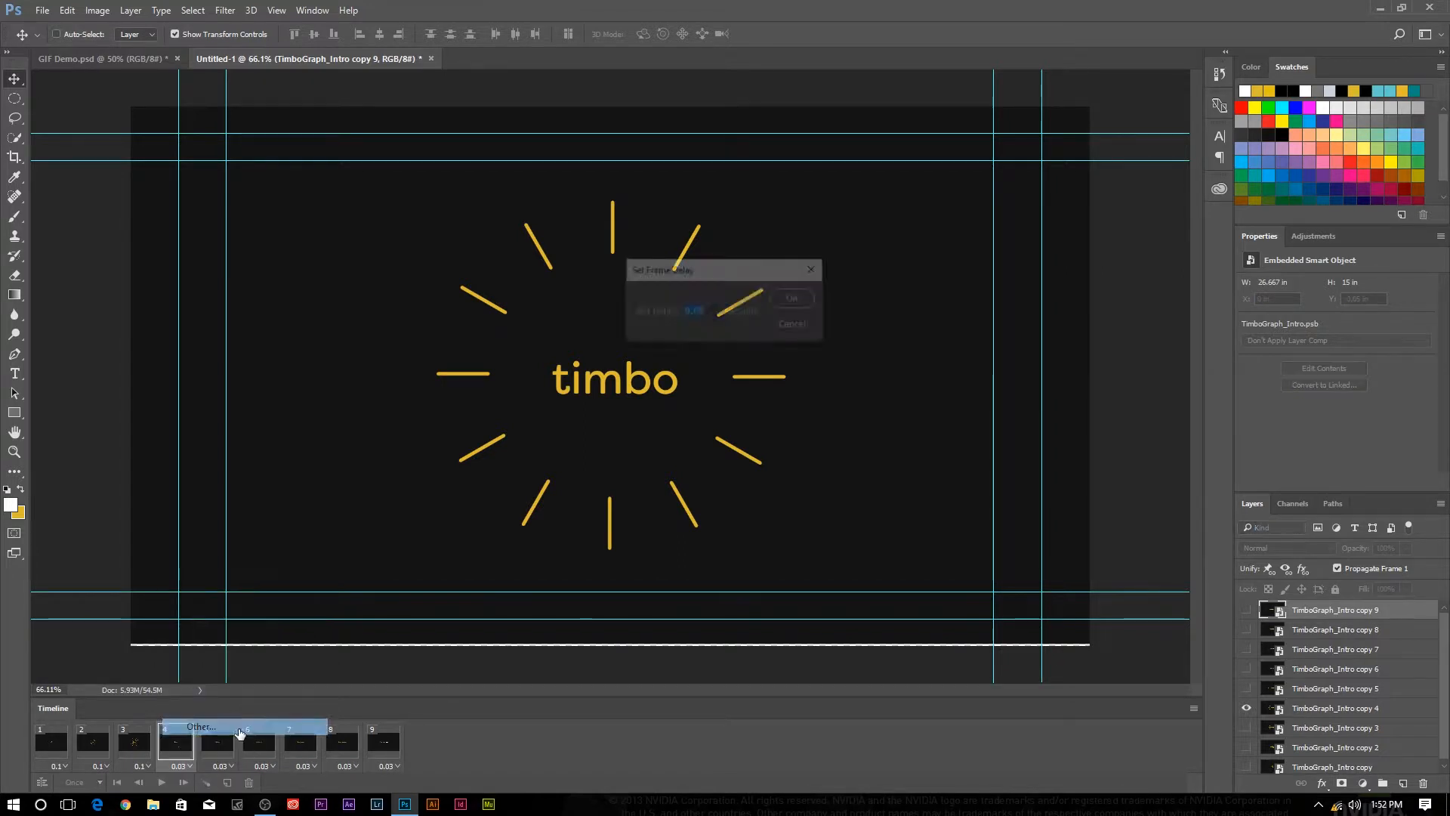
{"action": "type", "text": "0."}
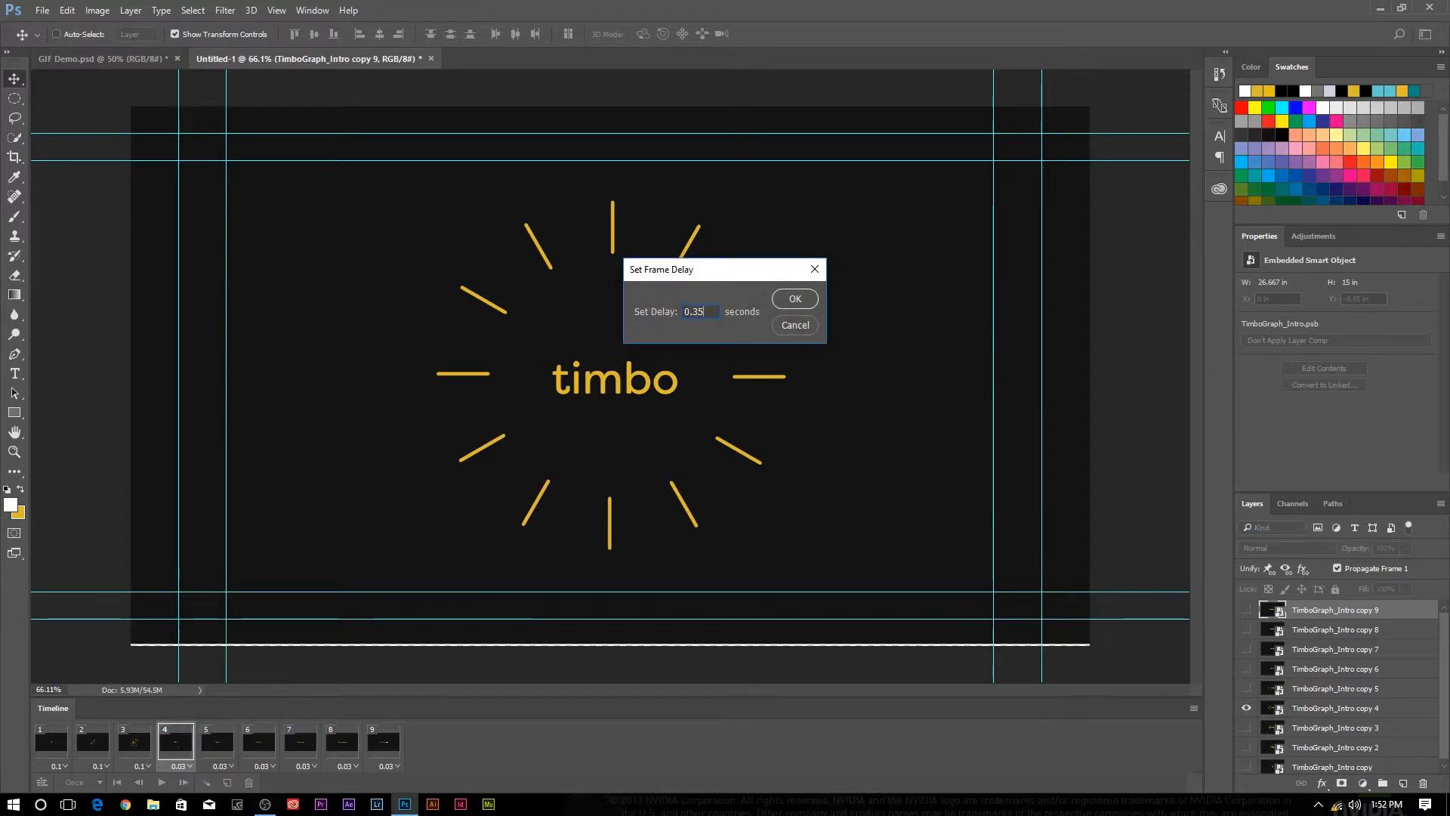
{"action": "key", "text": "Return"}
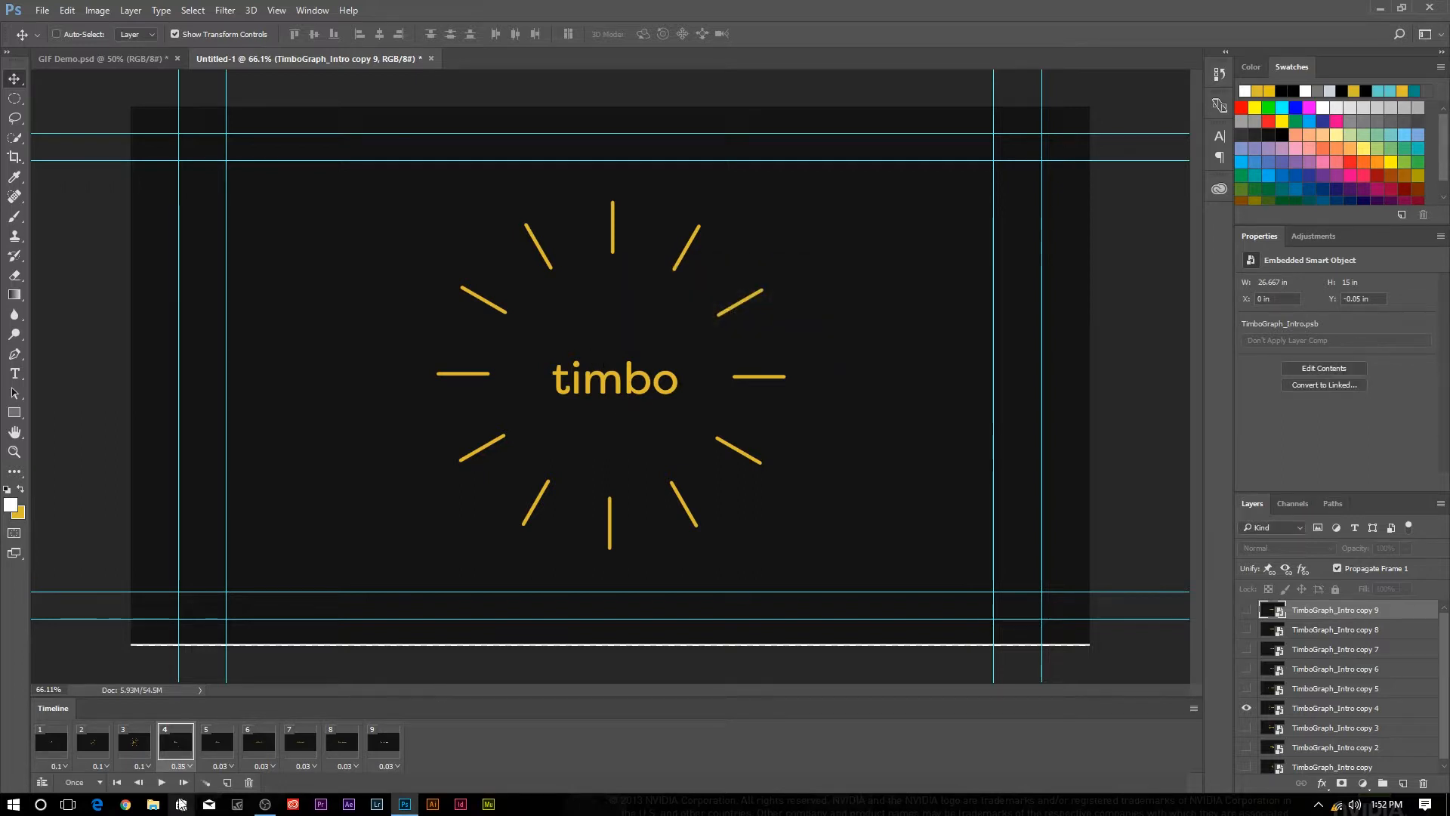
Set the delays of animation frames 4, 5 and 6 to 0.1 seconds each
{"action": "left_click", "coordinate": [181, 765]}
{"action": "left_click", "coordinate": [218, 606]}
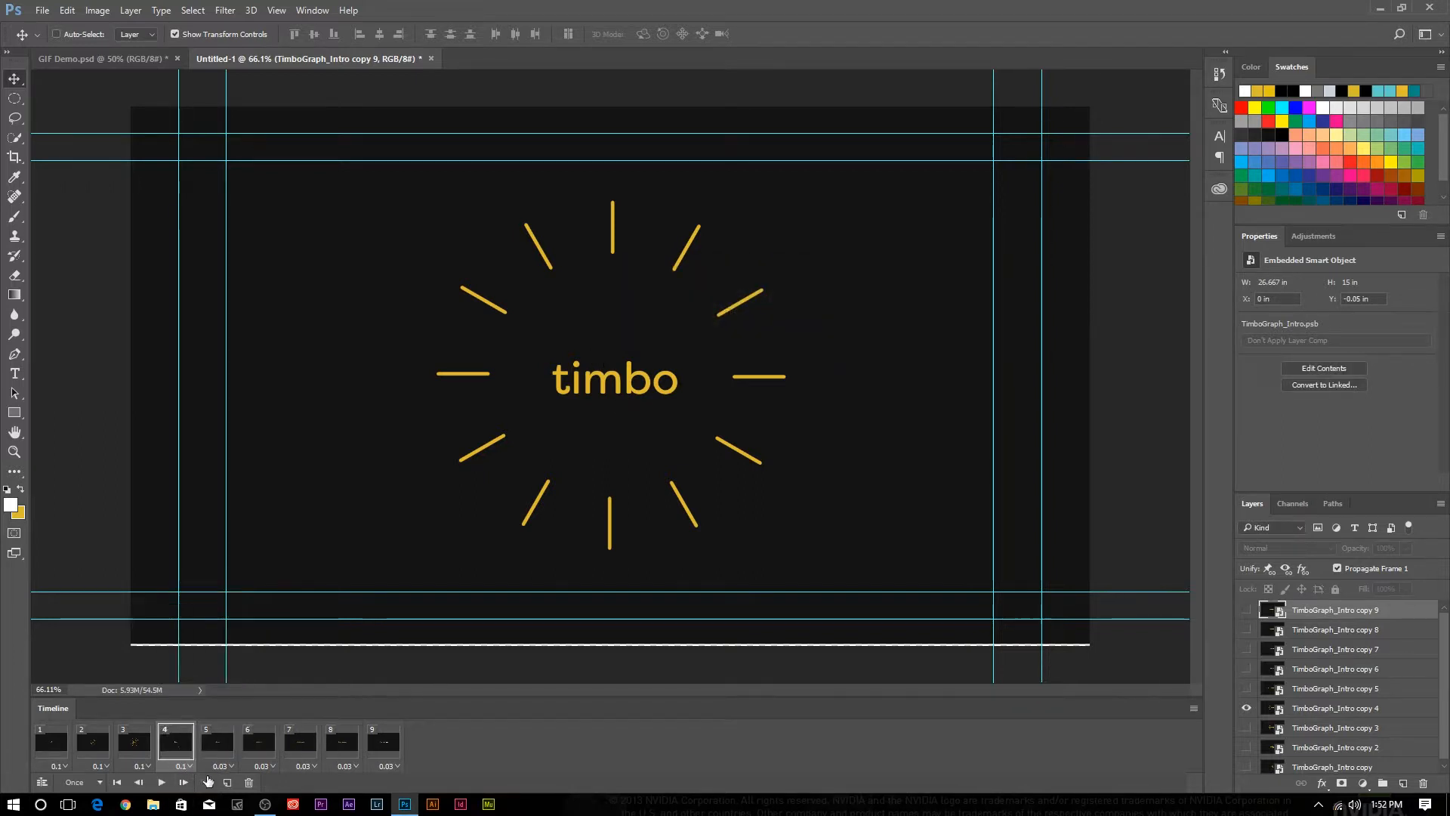
{"action": "left_click", "coordinate": [226, 769]}
{"action": "left_click", "coordinate": [306, 603]}
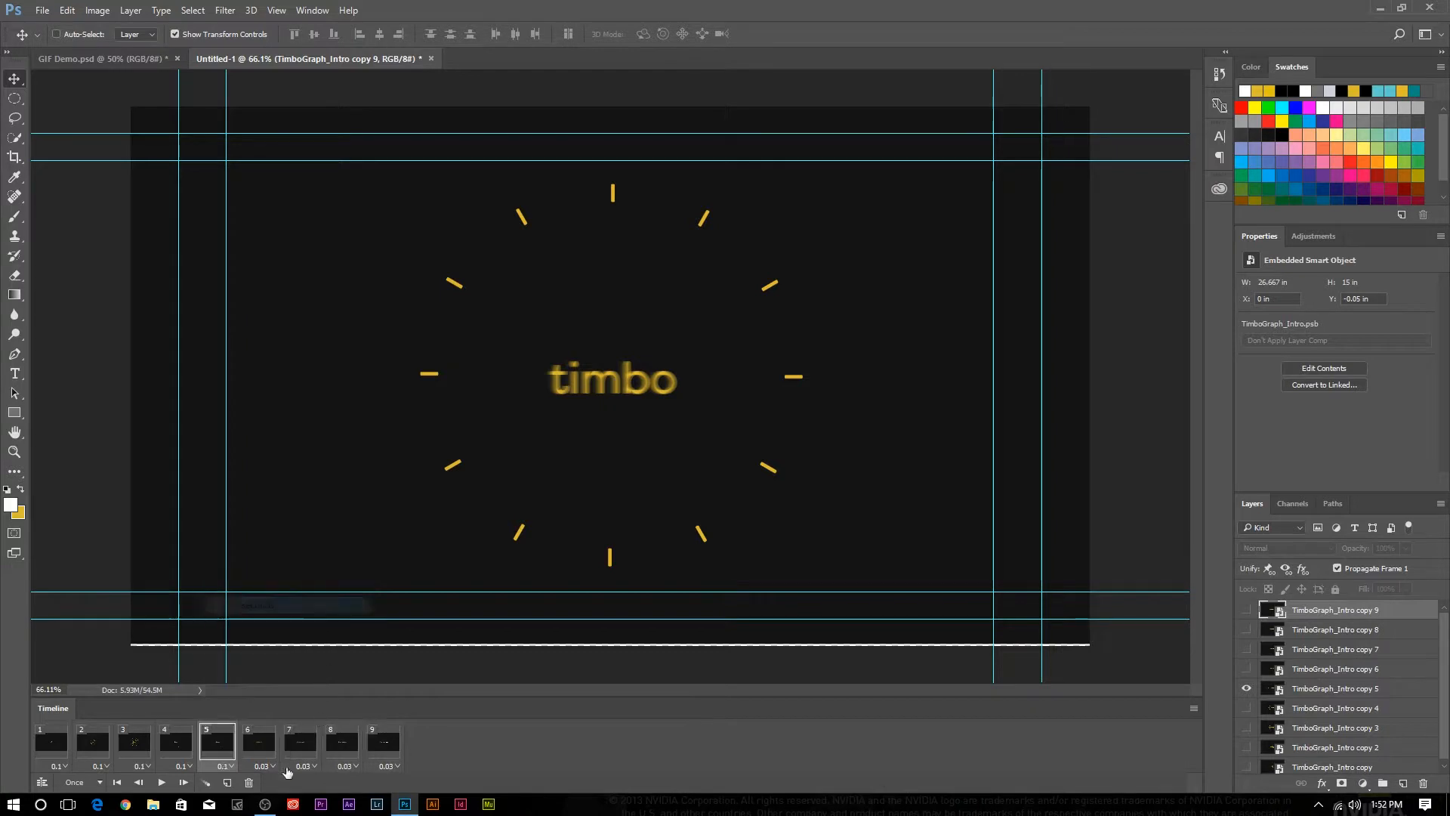
{"action": "left_click", "coordinate": [264, 767]}
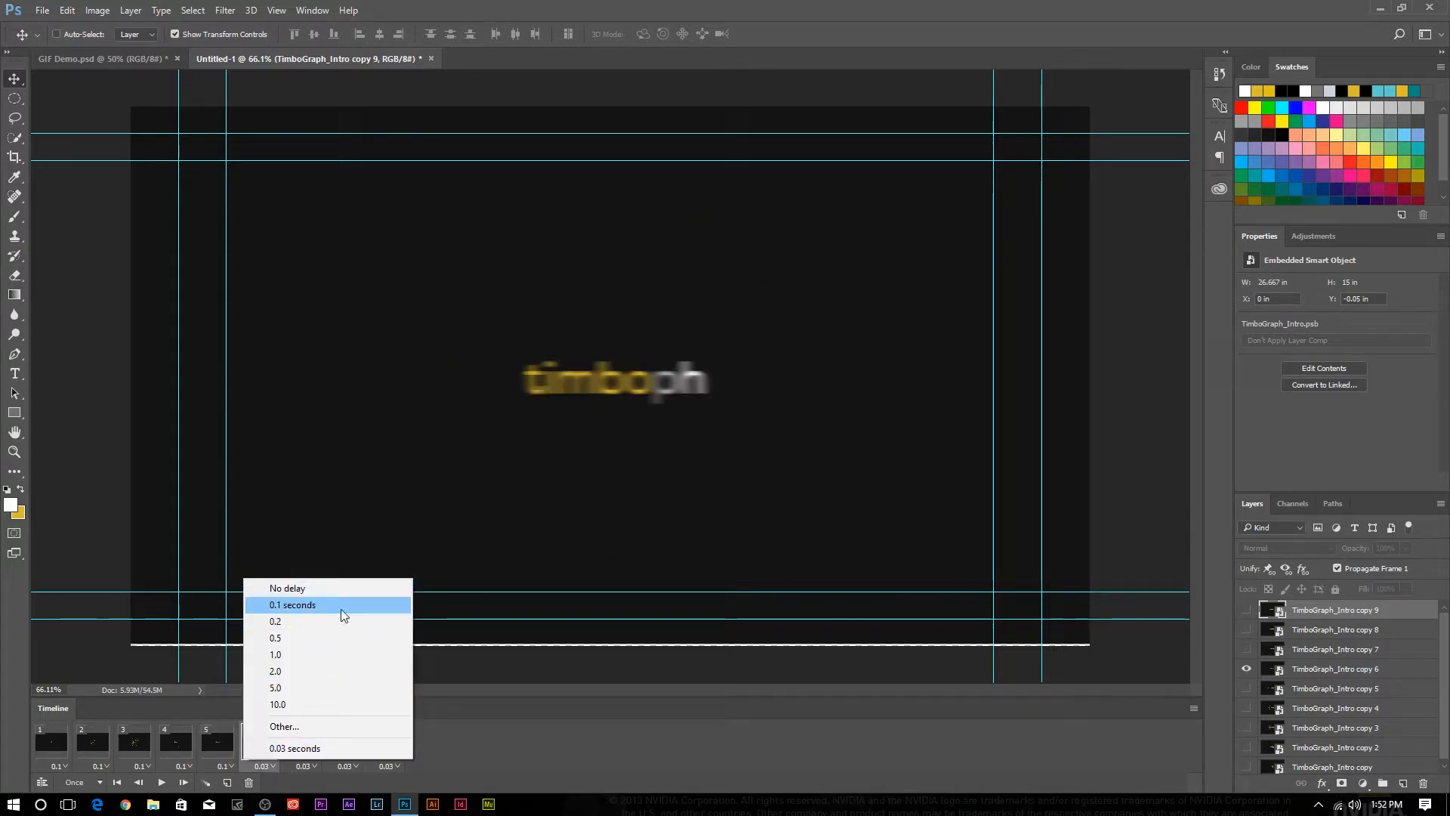
{"action": "left_click", "coordinate": [317, 605]}
Set the delays of animation frames 7 and 8 to 0.1 seconds each and of frame 9 to 1.0 second
{"action": "left_click", "coordinate": [313, 766]}
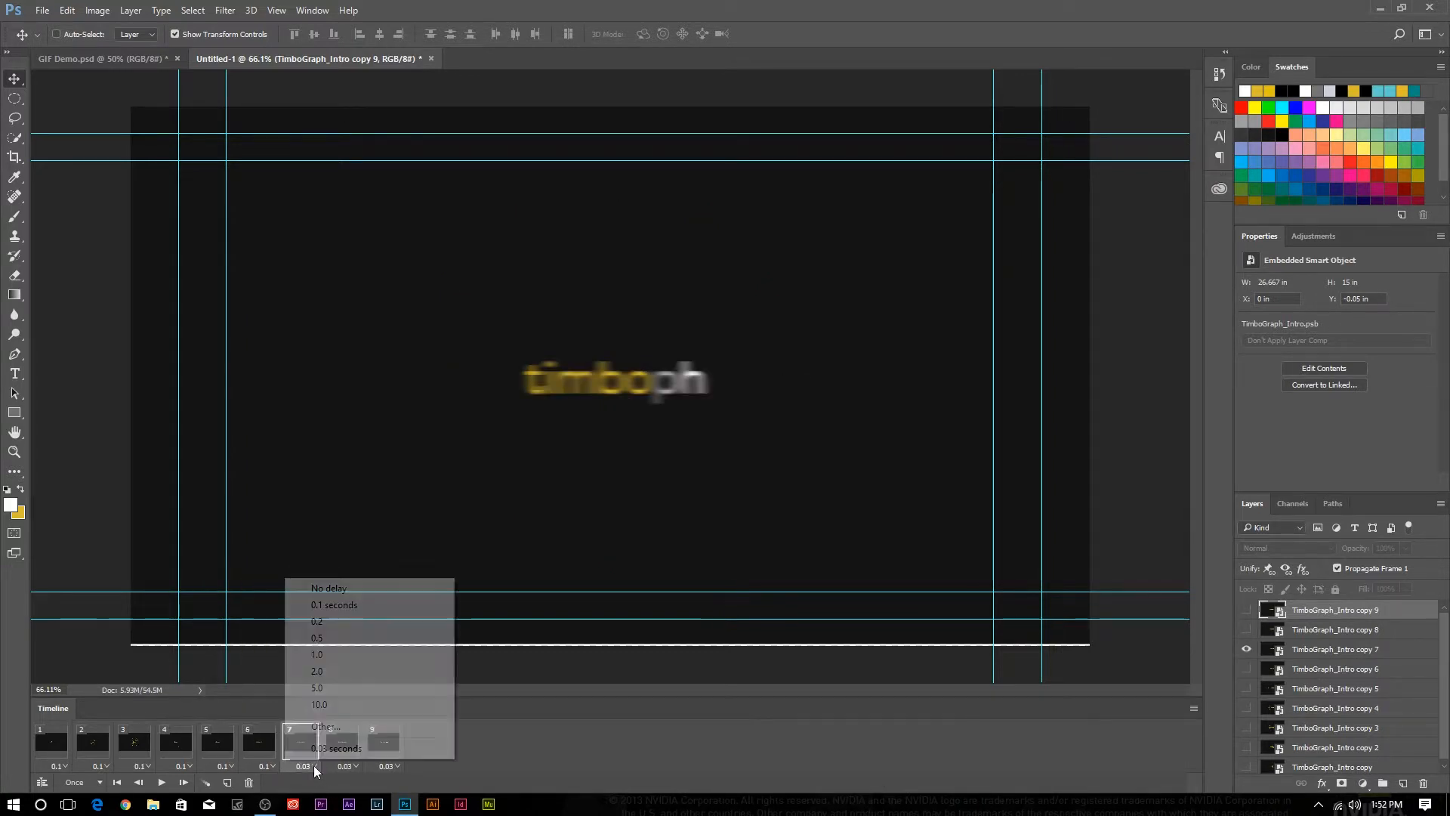
{"action": "left_click", "coordinate": [356, 615]}
{"action": "left_click", "coordinate": [352, 766]}
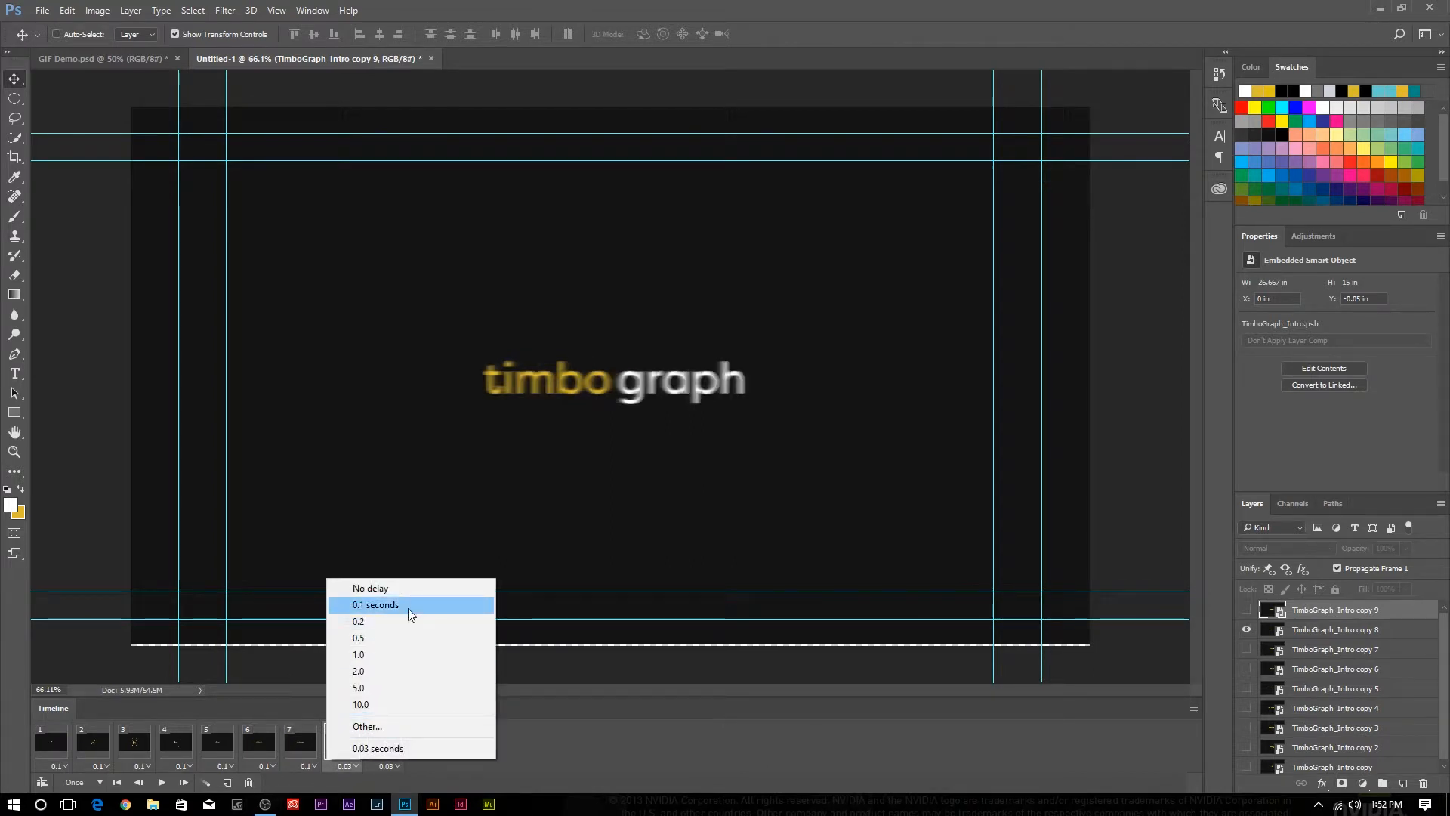
{"action": "left_click", "coordinate": [411, 604]}
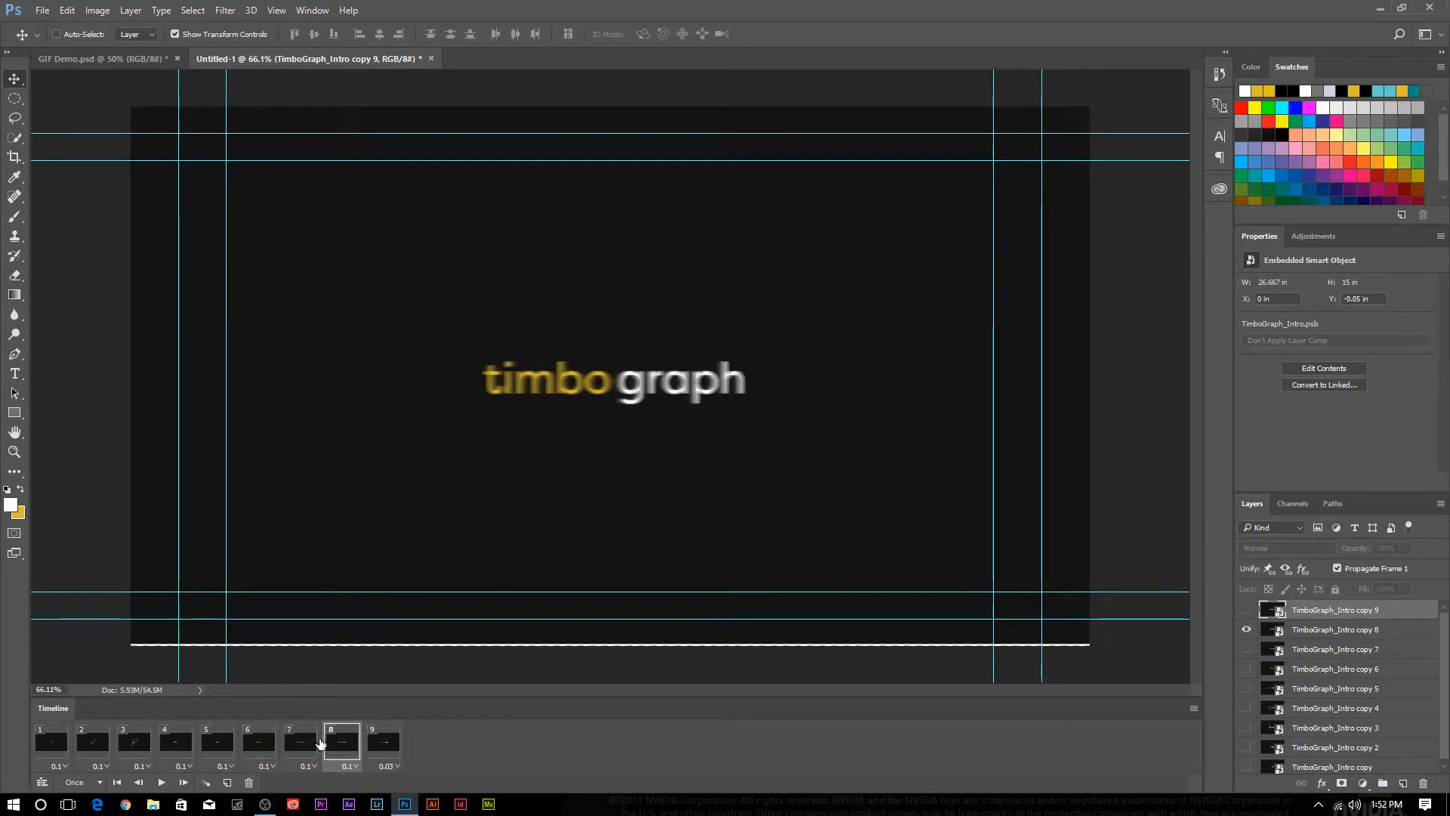
{"action": "left_click", "coordinate": [397, 765]}
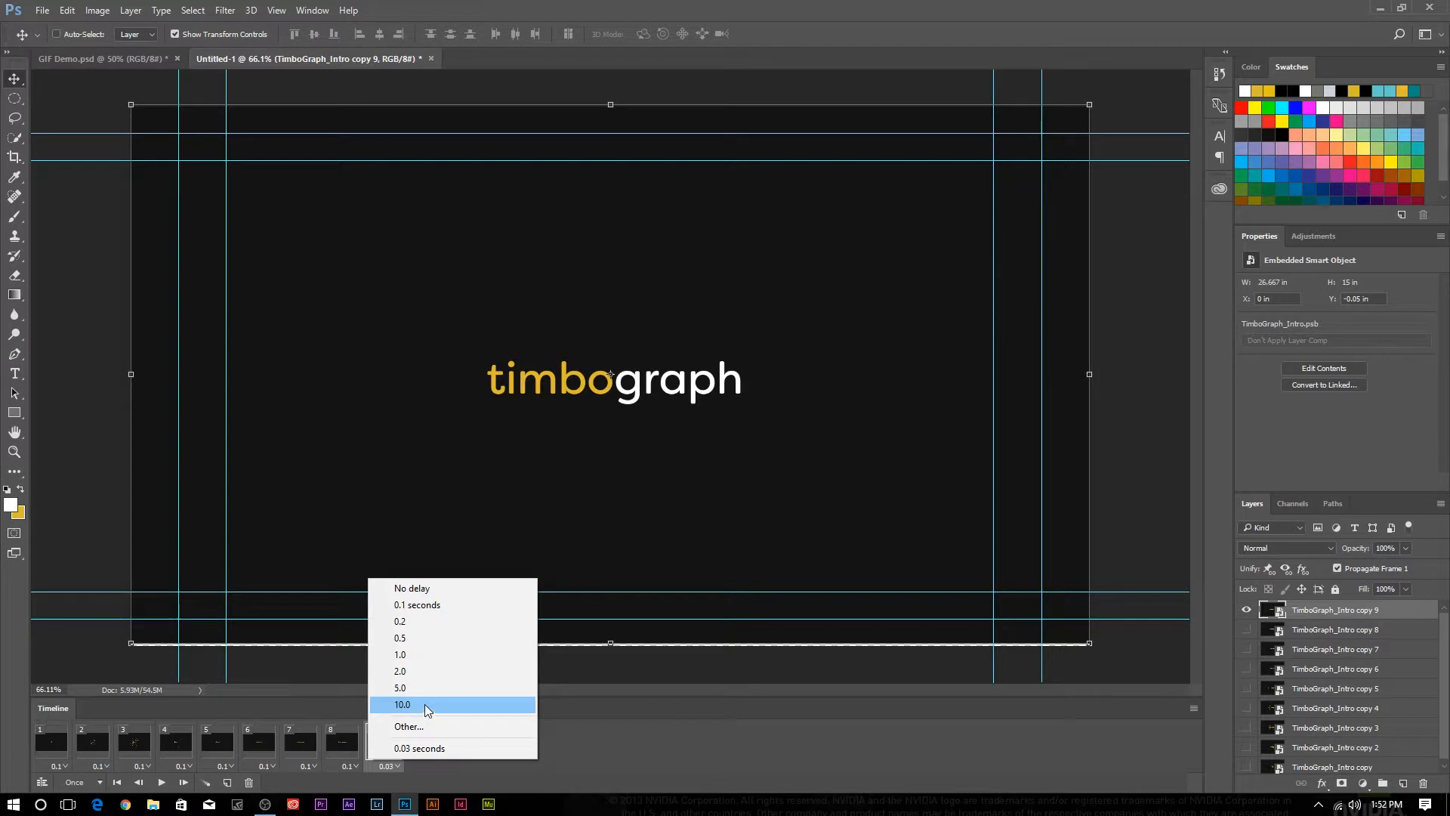
{"action": "left_click", "coordinate": [442, 654]}
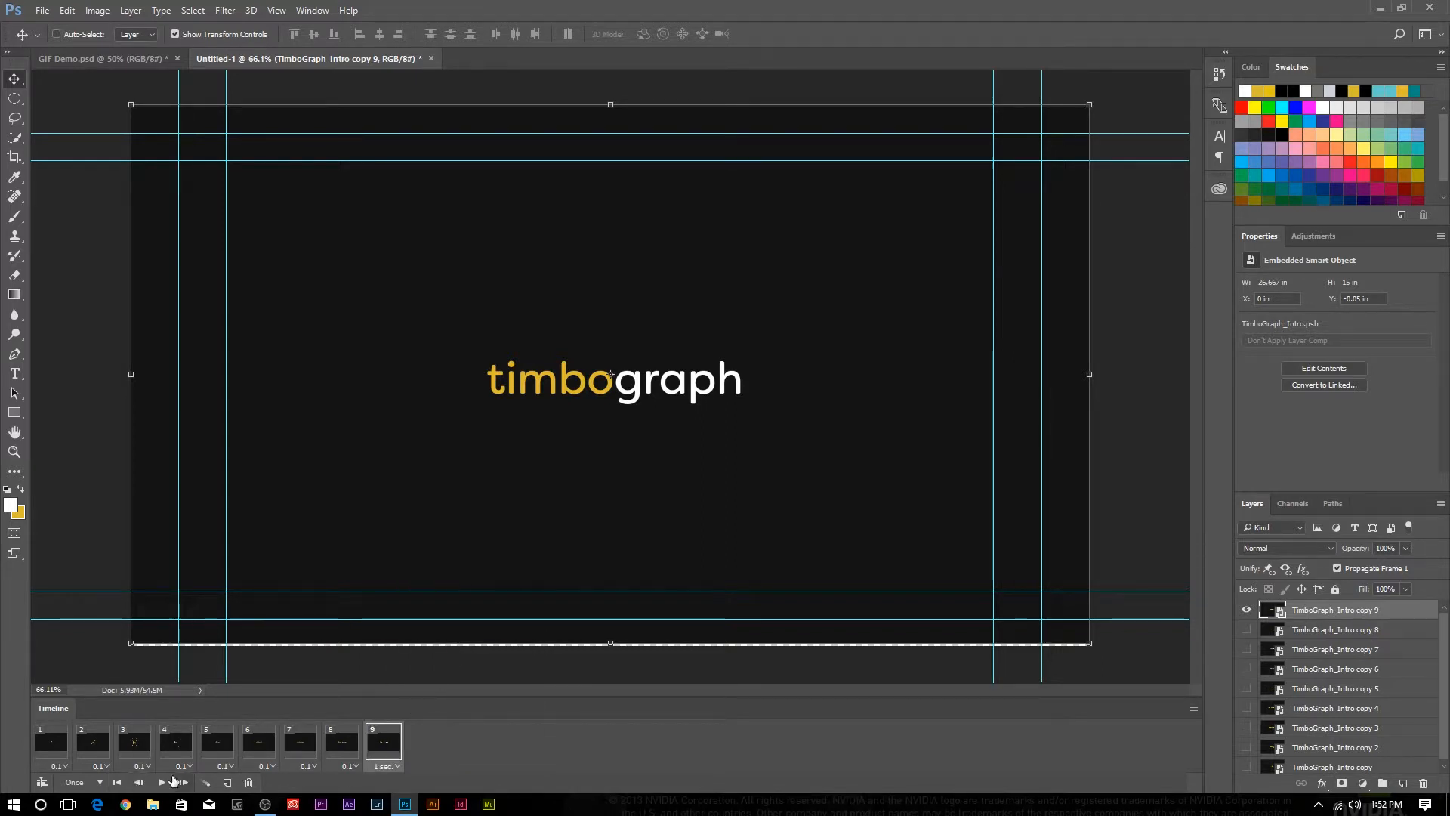
Play back the nine-frame animation to check its timing
{"action": "left_click", "coordinate": [163, 783]}
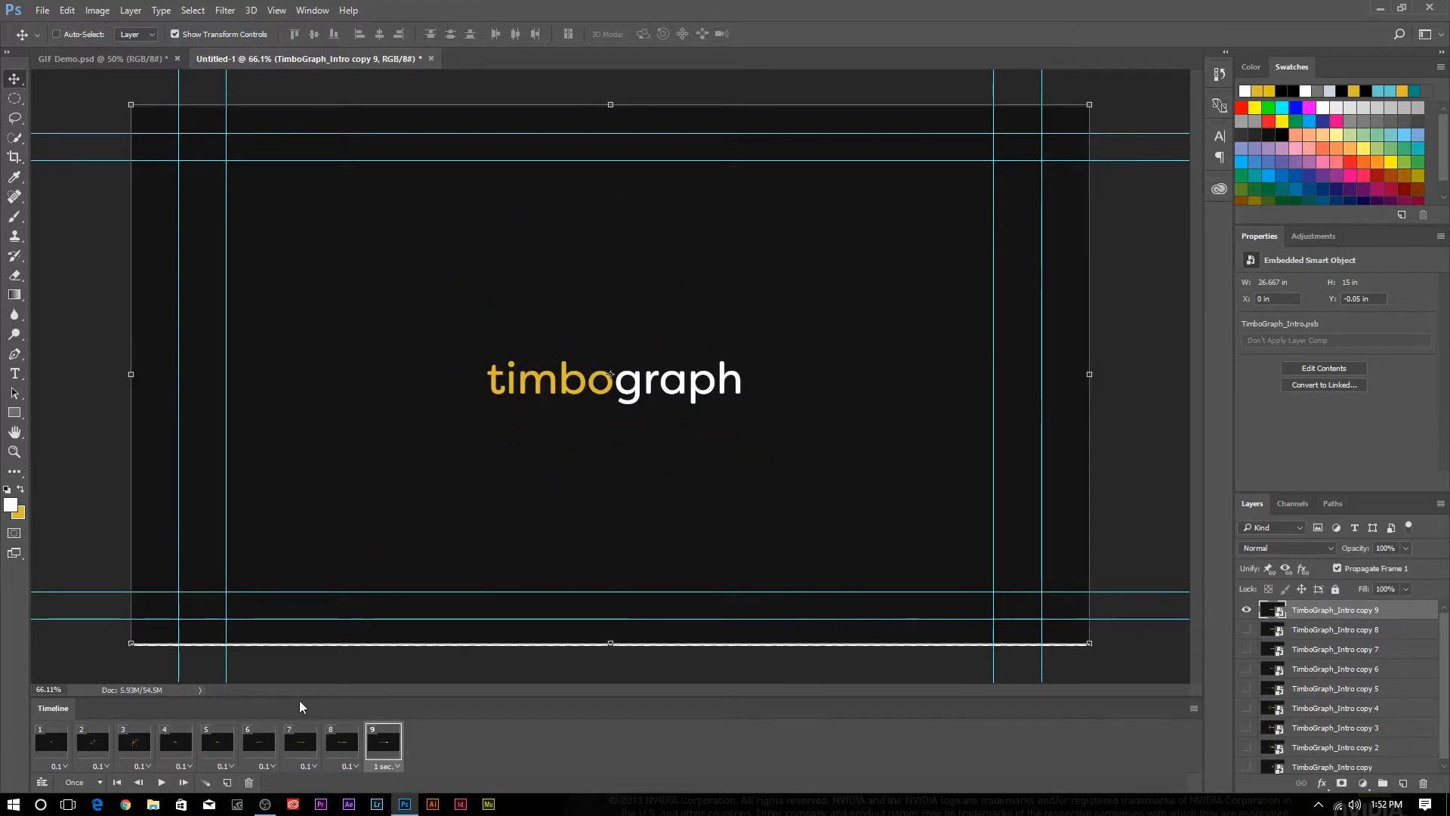
{"action": "left_click", "coordinate": [161, 783]}
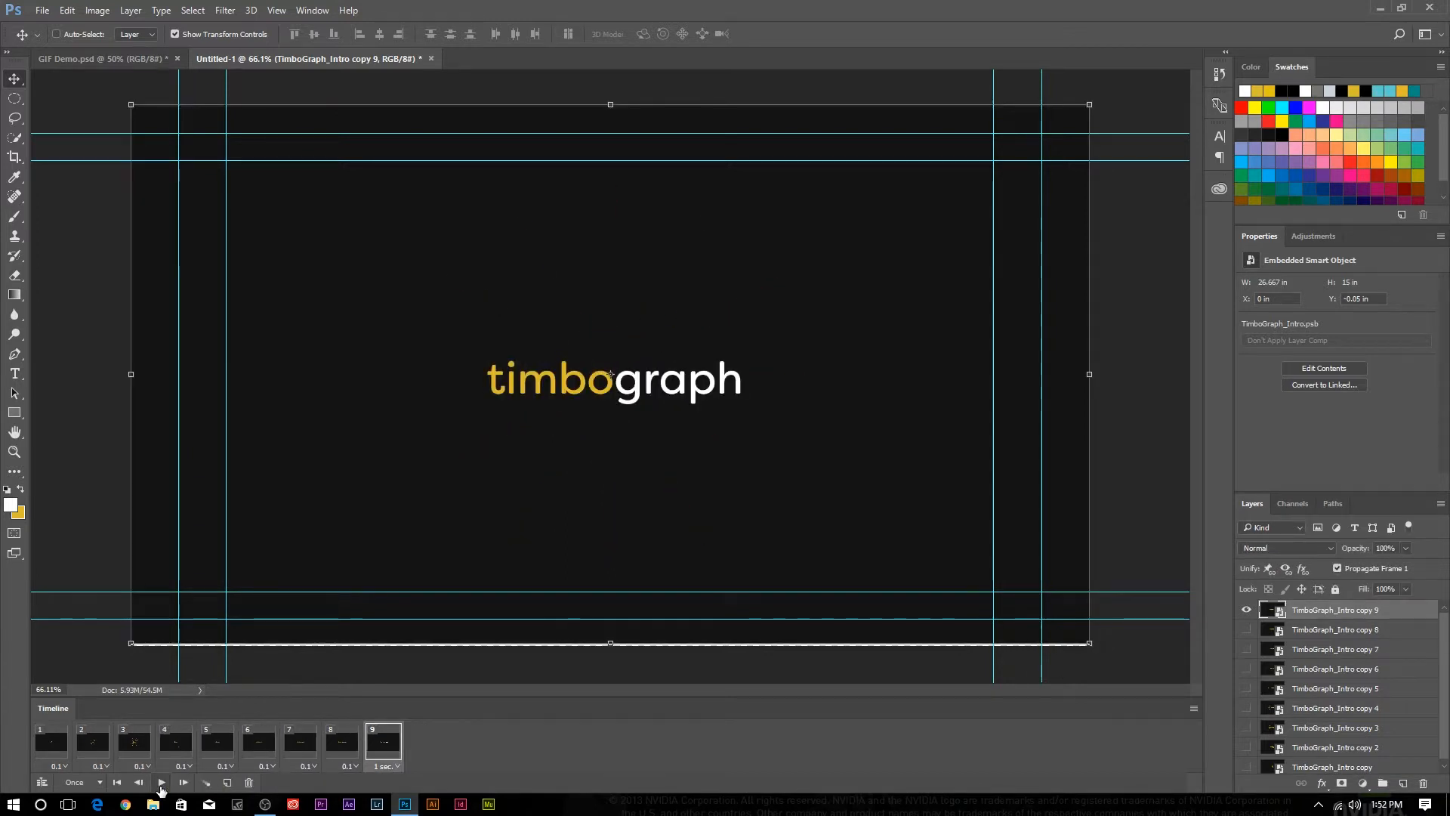
{"action": "left_click", "coordinate": [160, 783]}
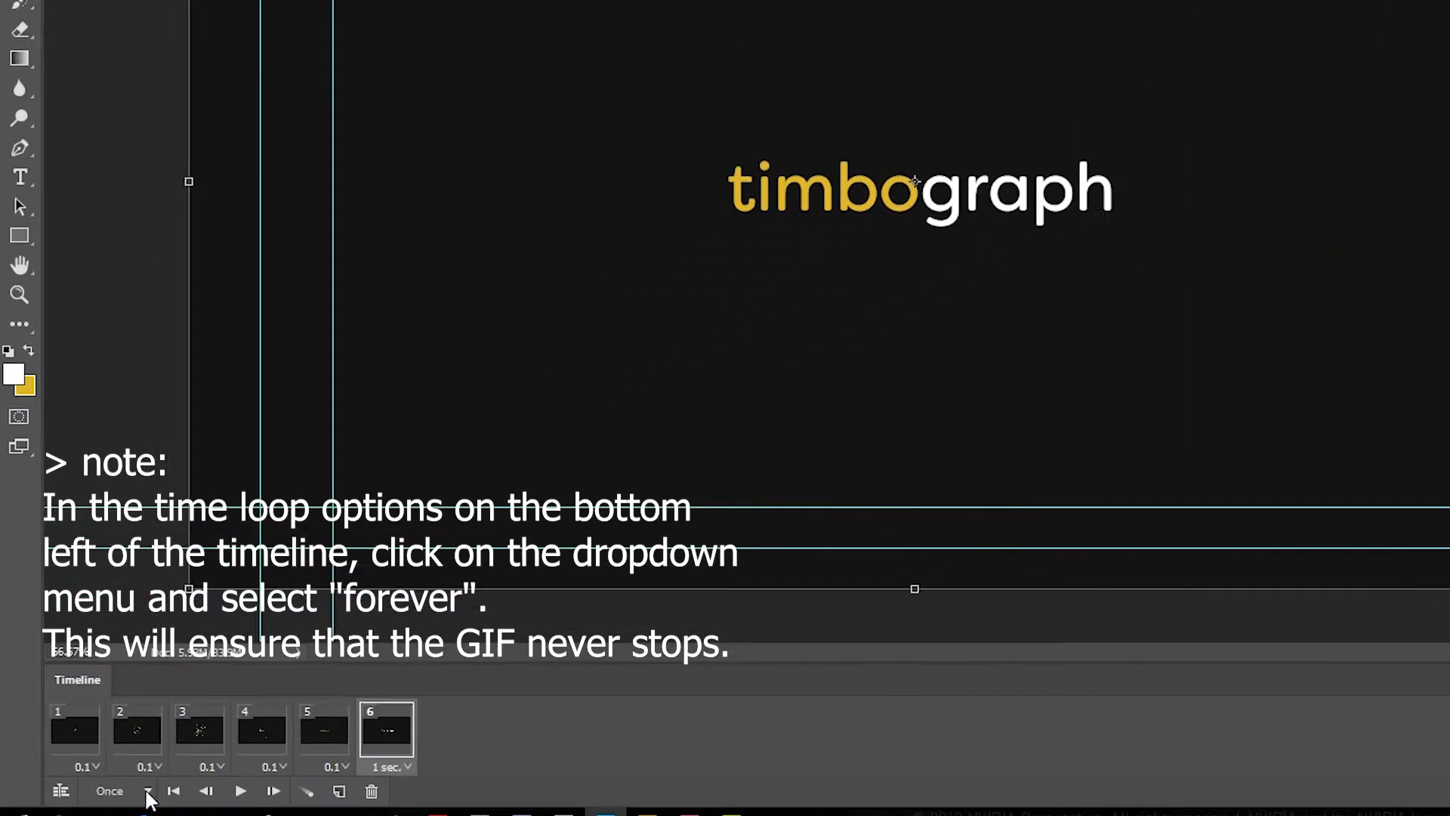
Set the animation's looping option to Forever and play it back
{"action": "left_click", "coordinate": [97, 783]}
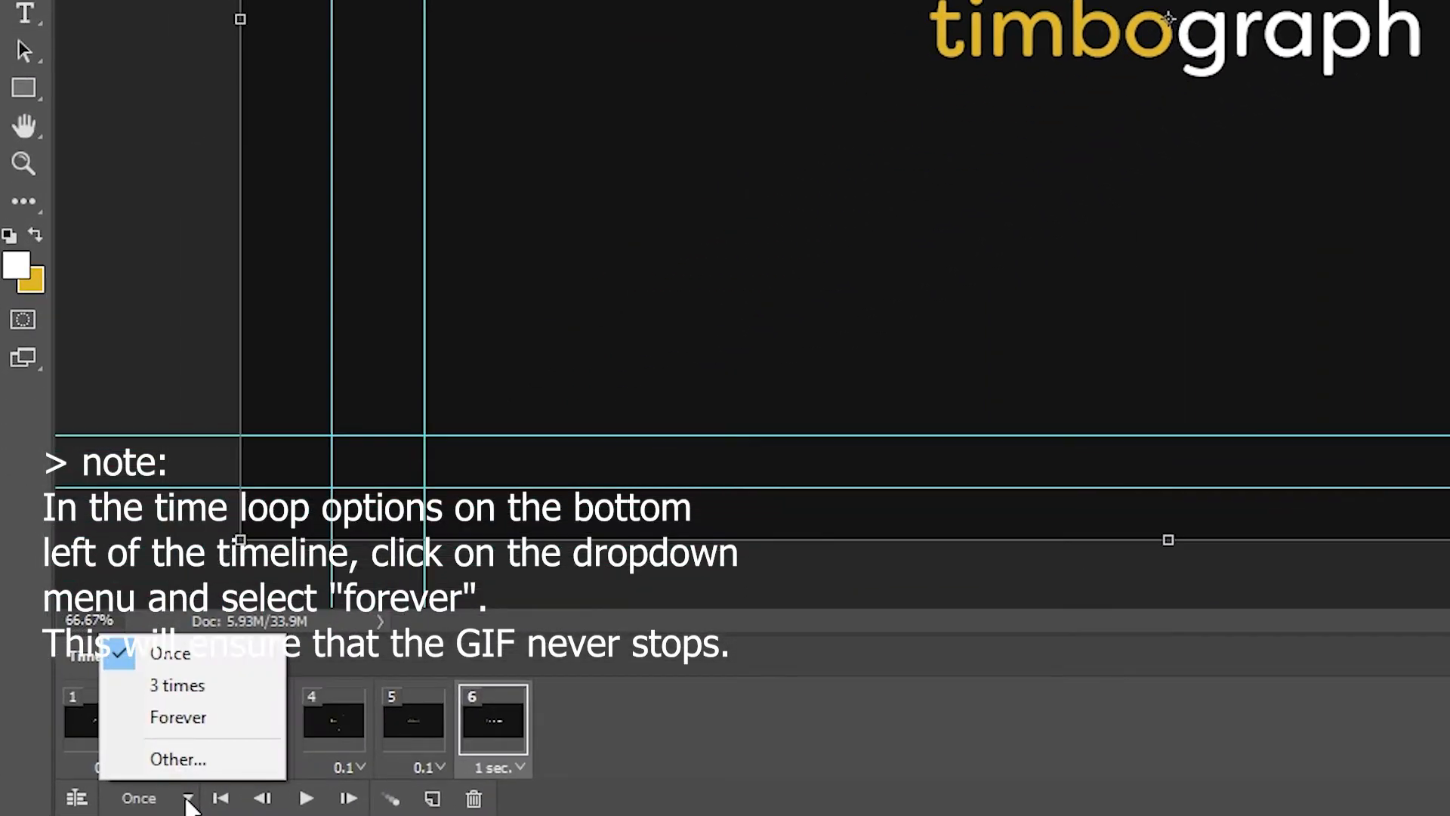
{"action": "left_click", "coordinate": [187, 723]}
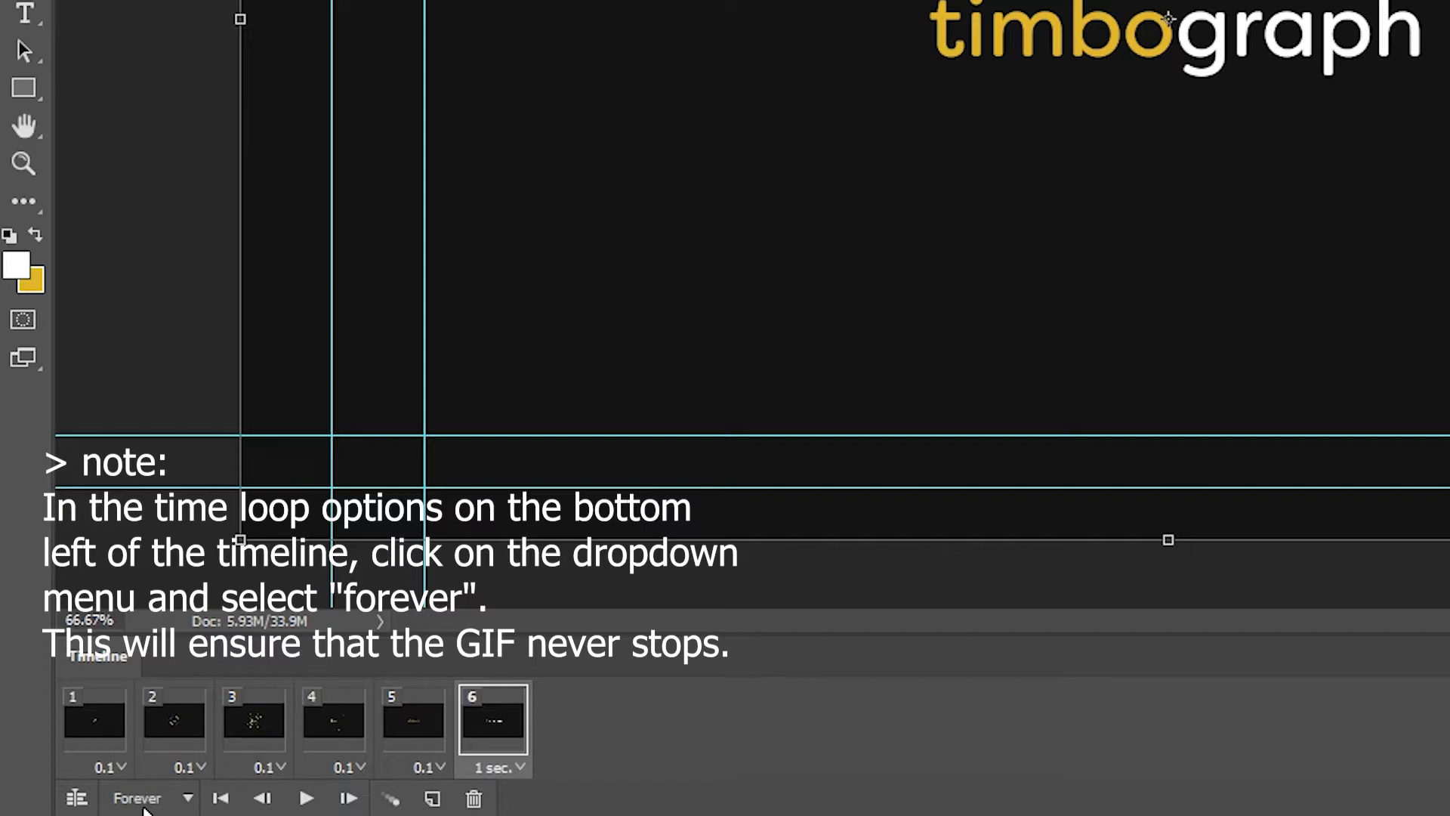
{"action": "left_click", "coordinate": [304, 798]}
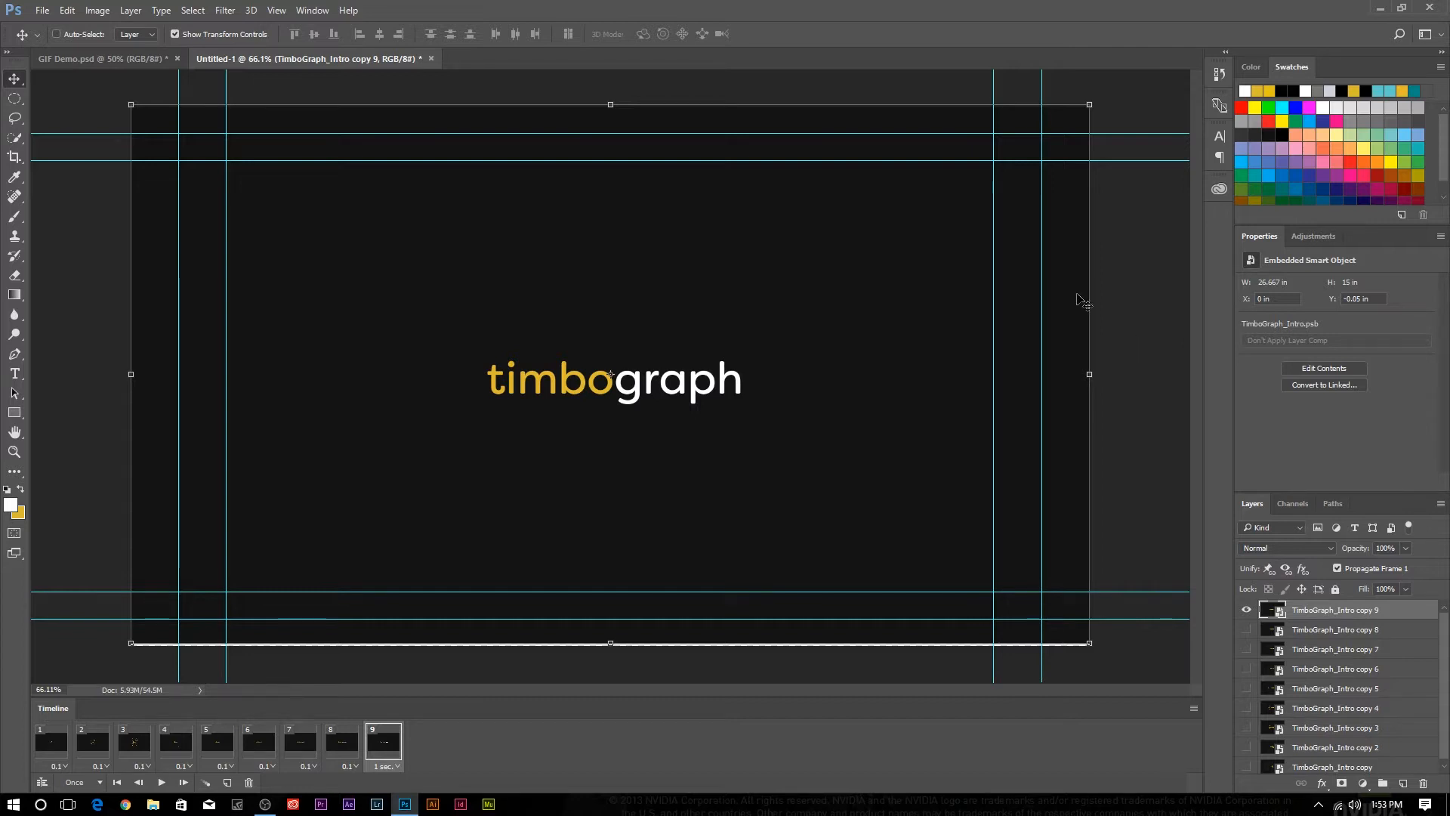
Return to animation frame 1 and open the Save for Web (Legacy) export for the animation
{"action": "left_click", "coordinate": [47, 755]}
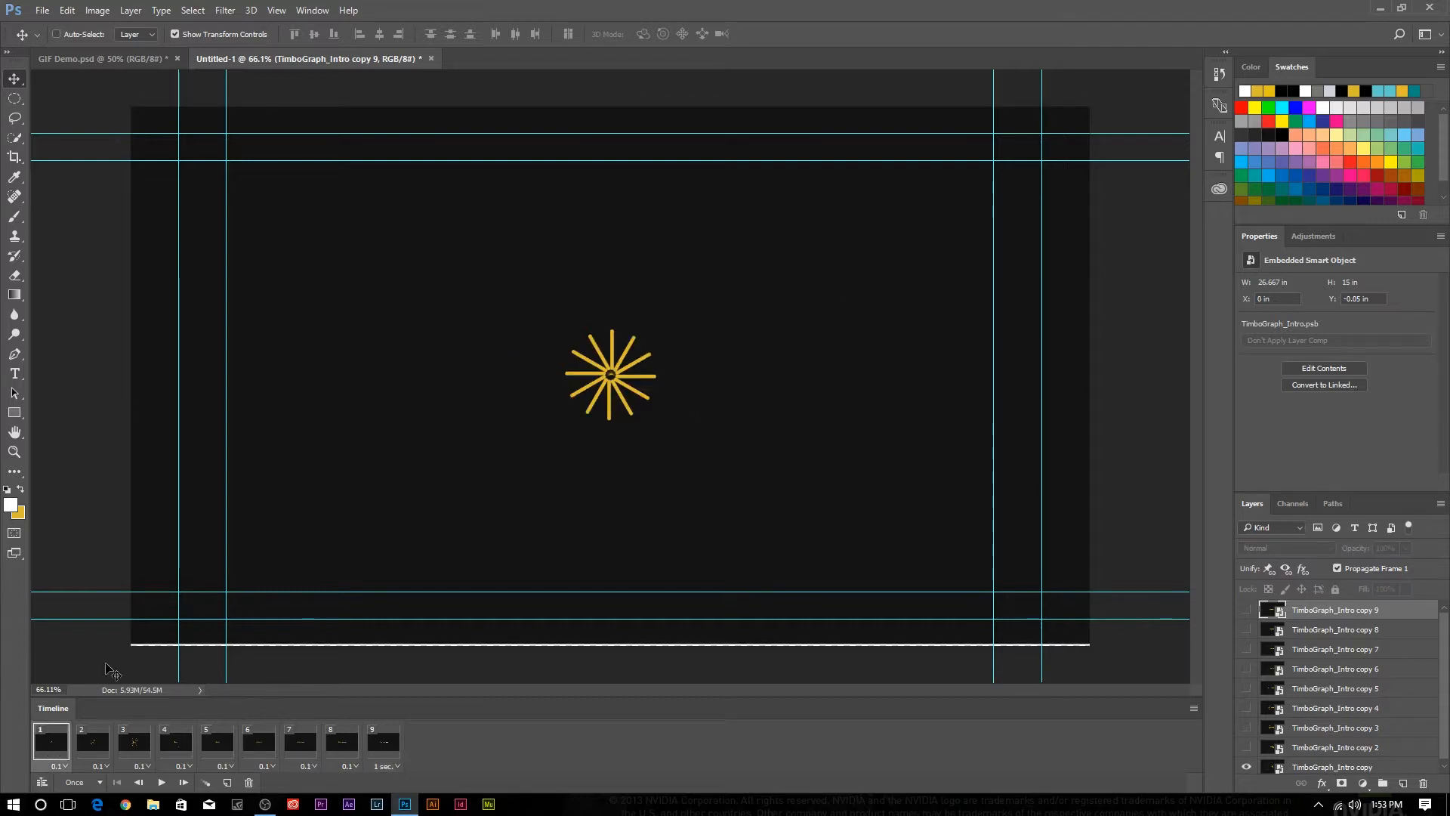
{"action": "left_click", "coordinate": [39, 10]}
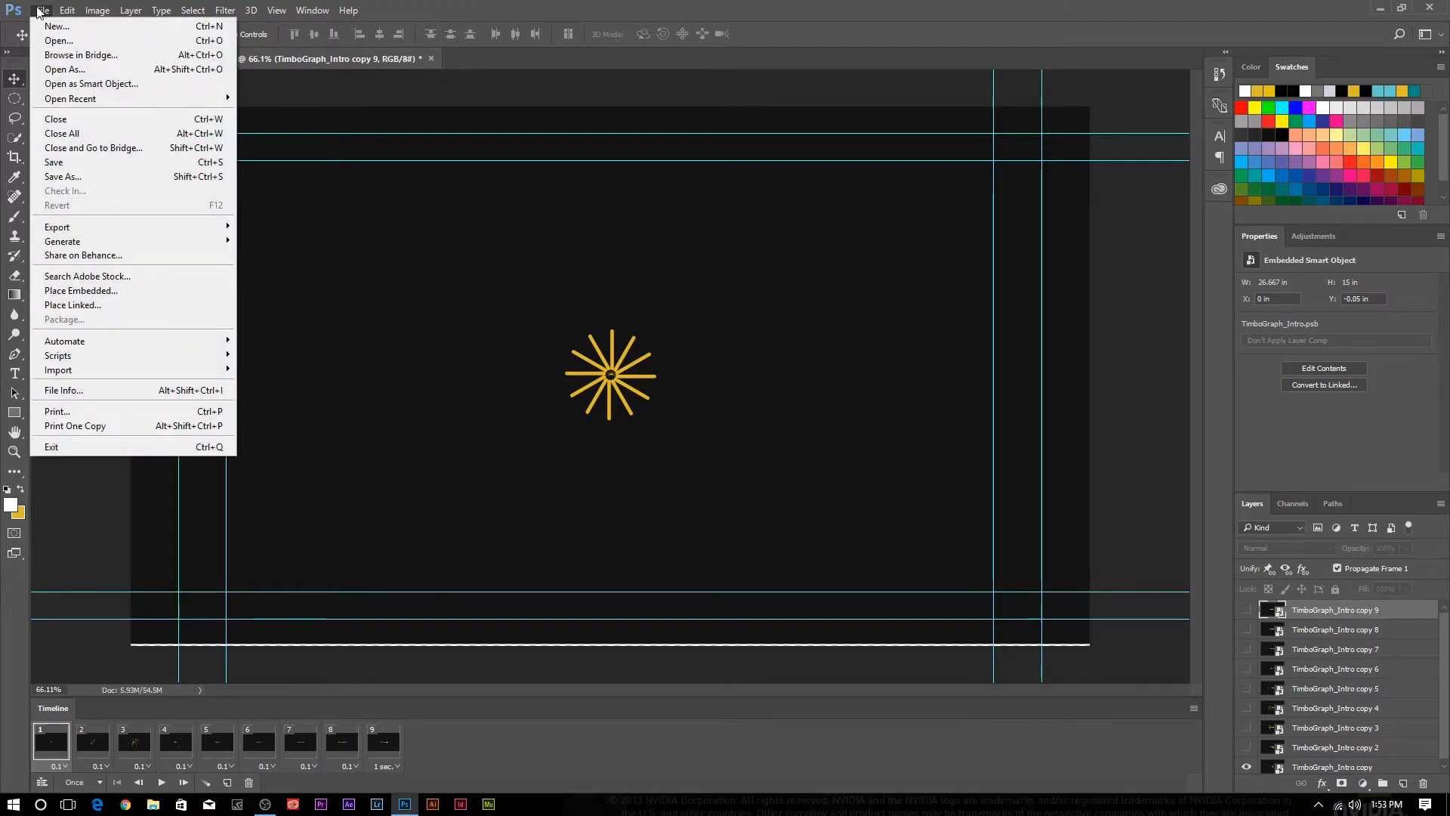
{"action": "mouse_move", "coordinate": [219, 227]}
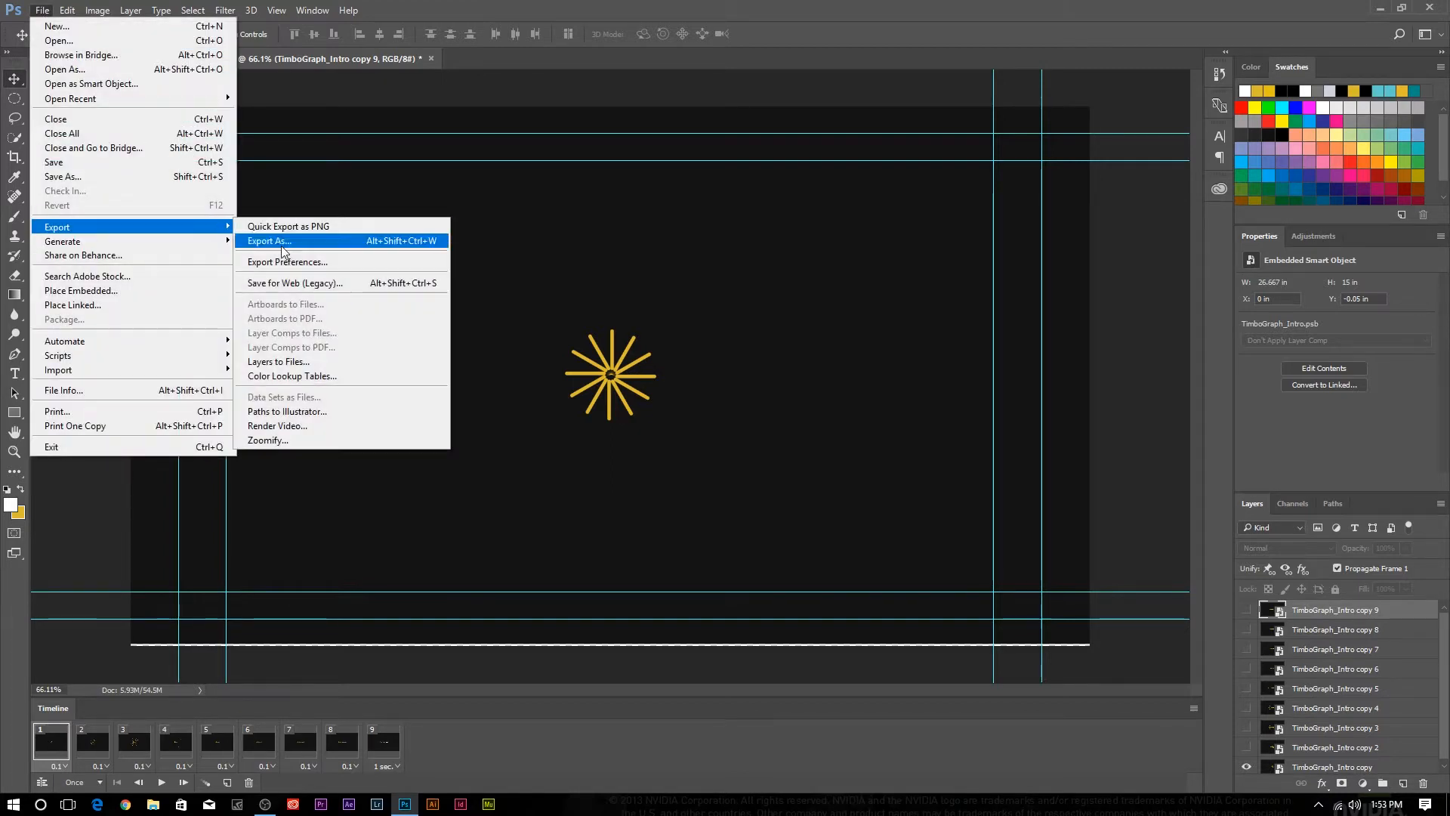
{"action": "left_click", "coordinate": [346, 289]}
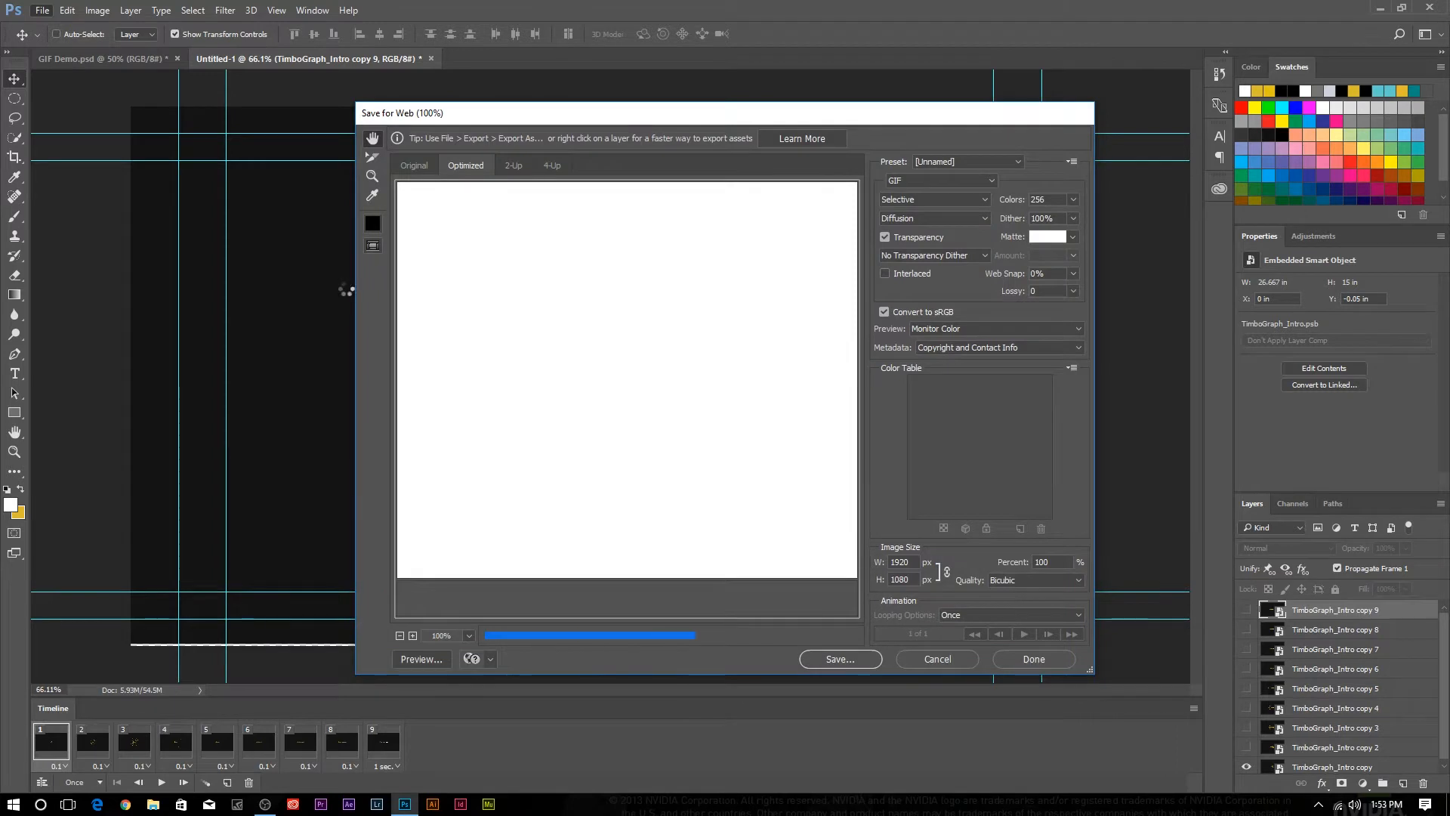
Compare the original and optimized previews of the GIF export, moving the dialog to see the canvas behind it
{"action": "left_click_drag", "start_coordinate": [643, 109], "coordinate": [600, 97]}
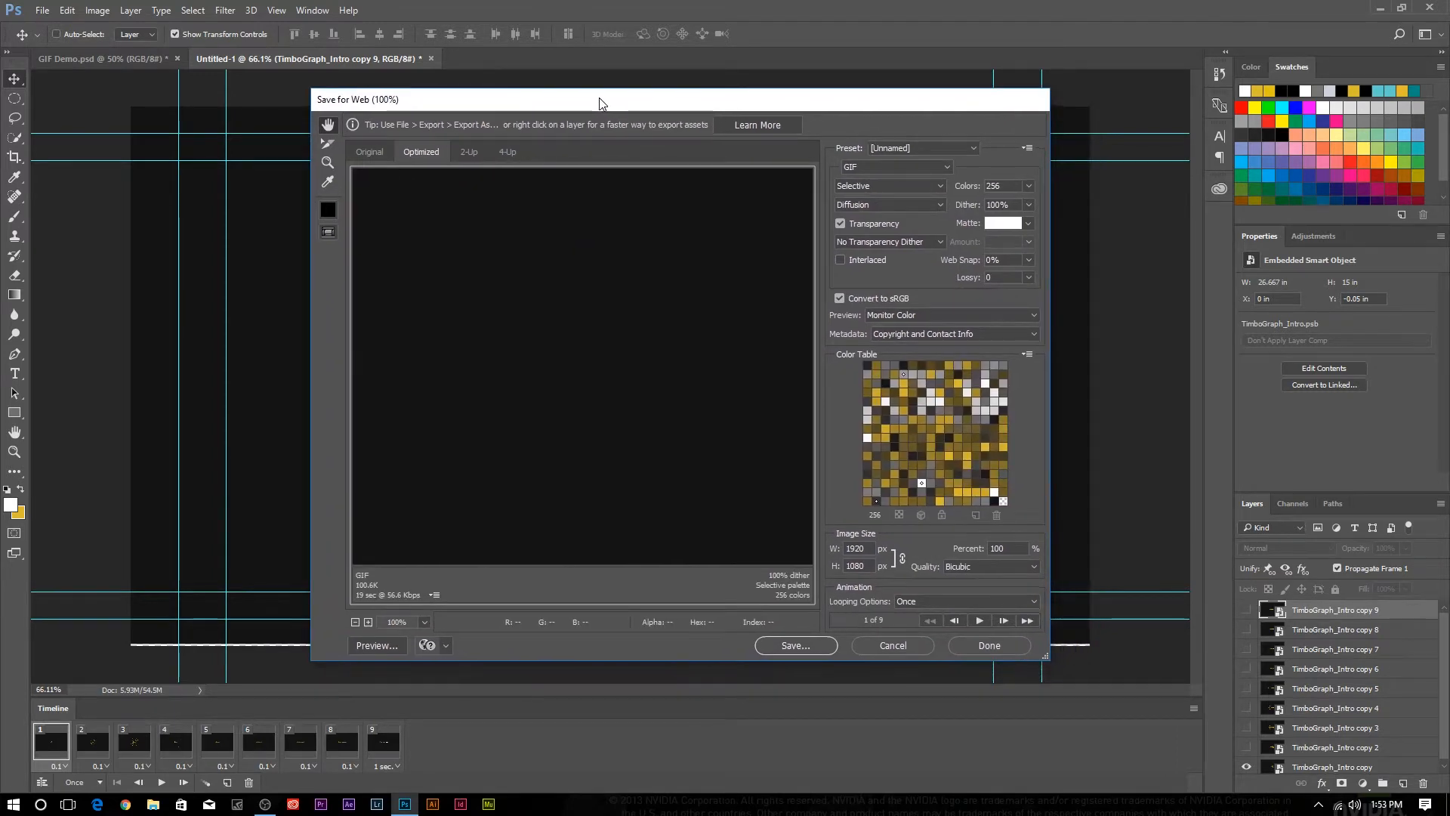
{"action": "left_click", "coordinate": [370, 154]}
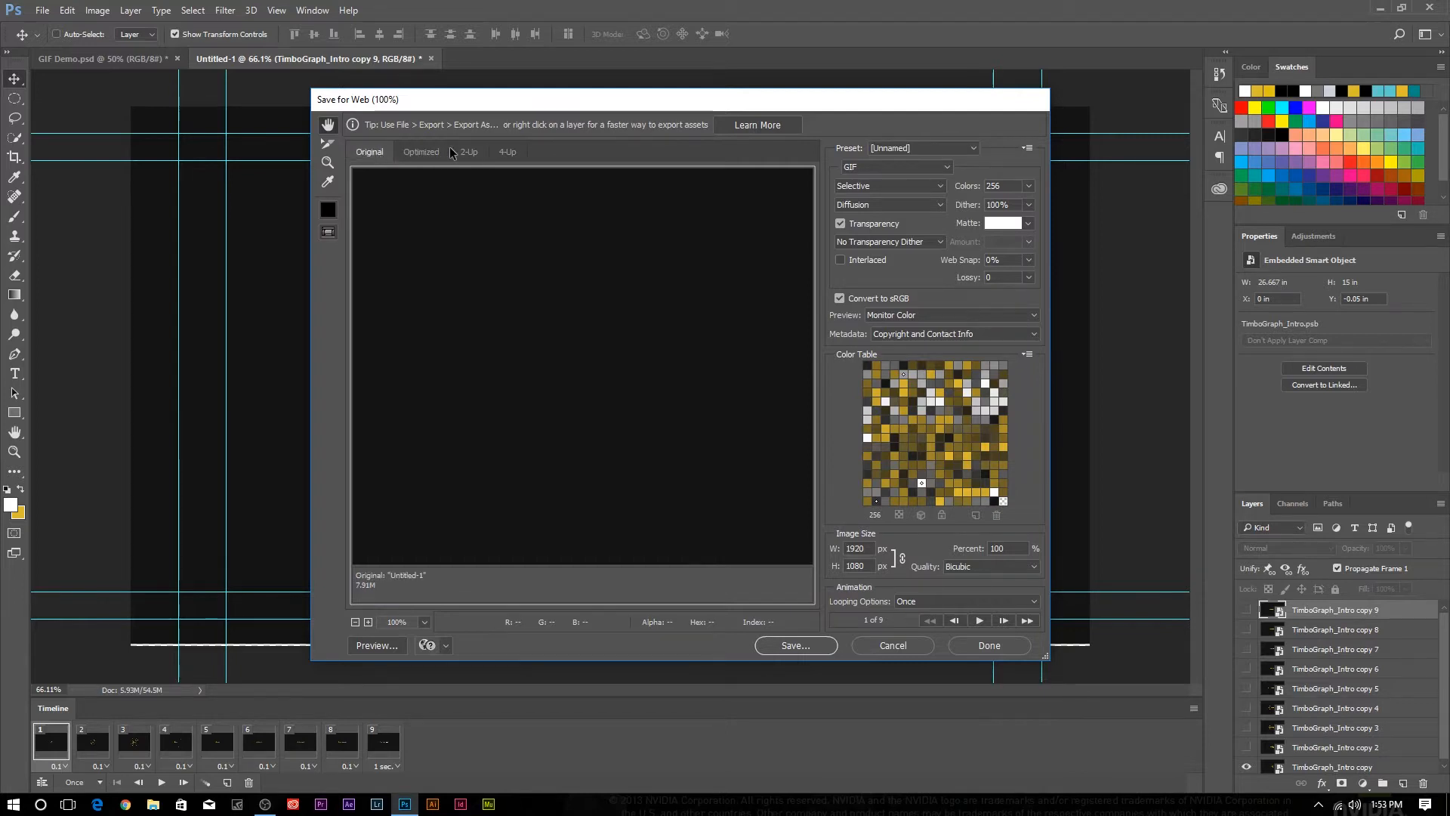
{"action": "left_click", "coordinate": [426, 154]}
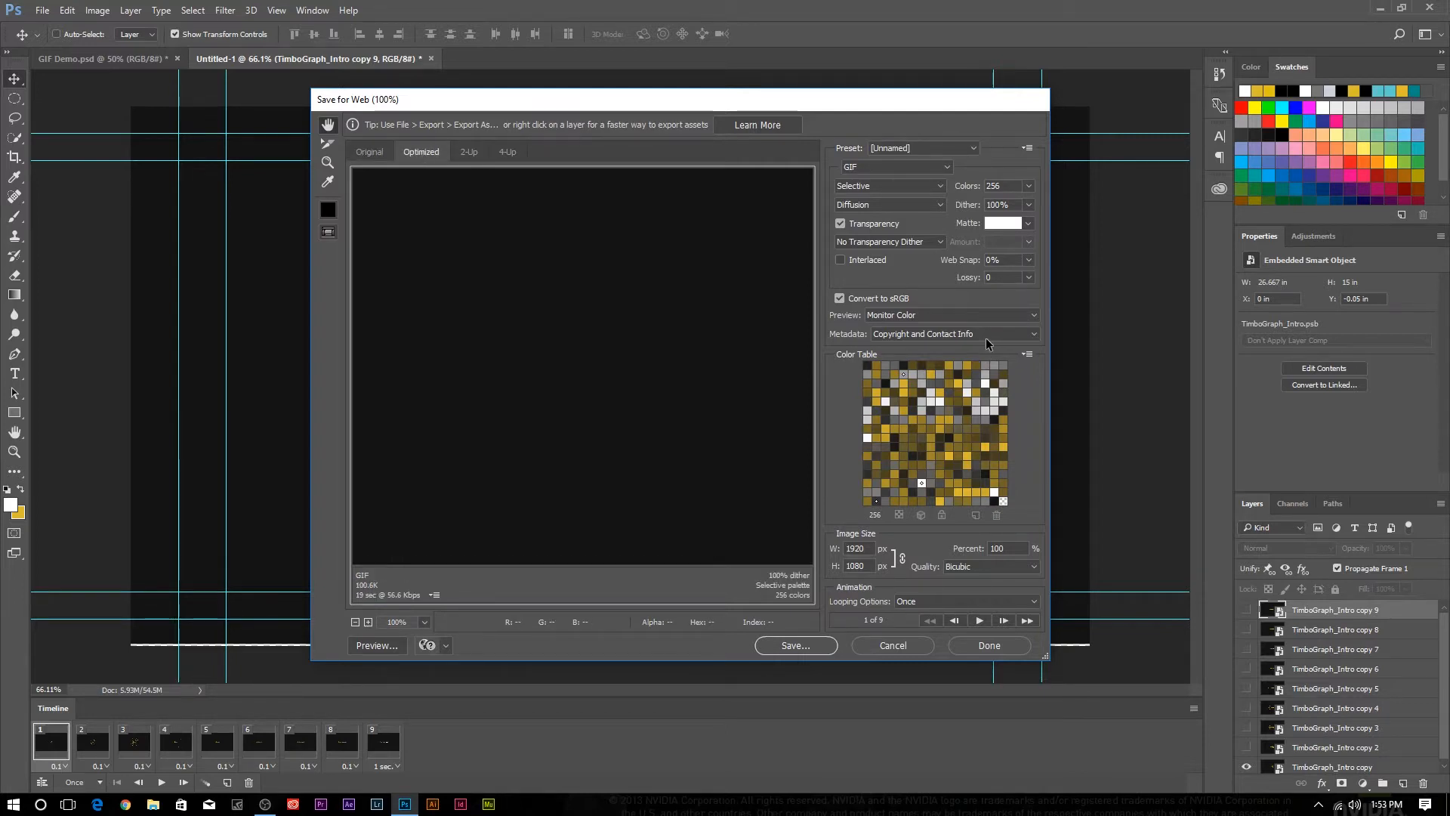
{"action": "left_click_drag", "start_coordinate": [771, 98], "coordinate": [1055, 120]}
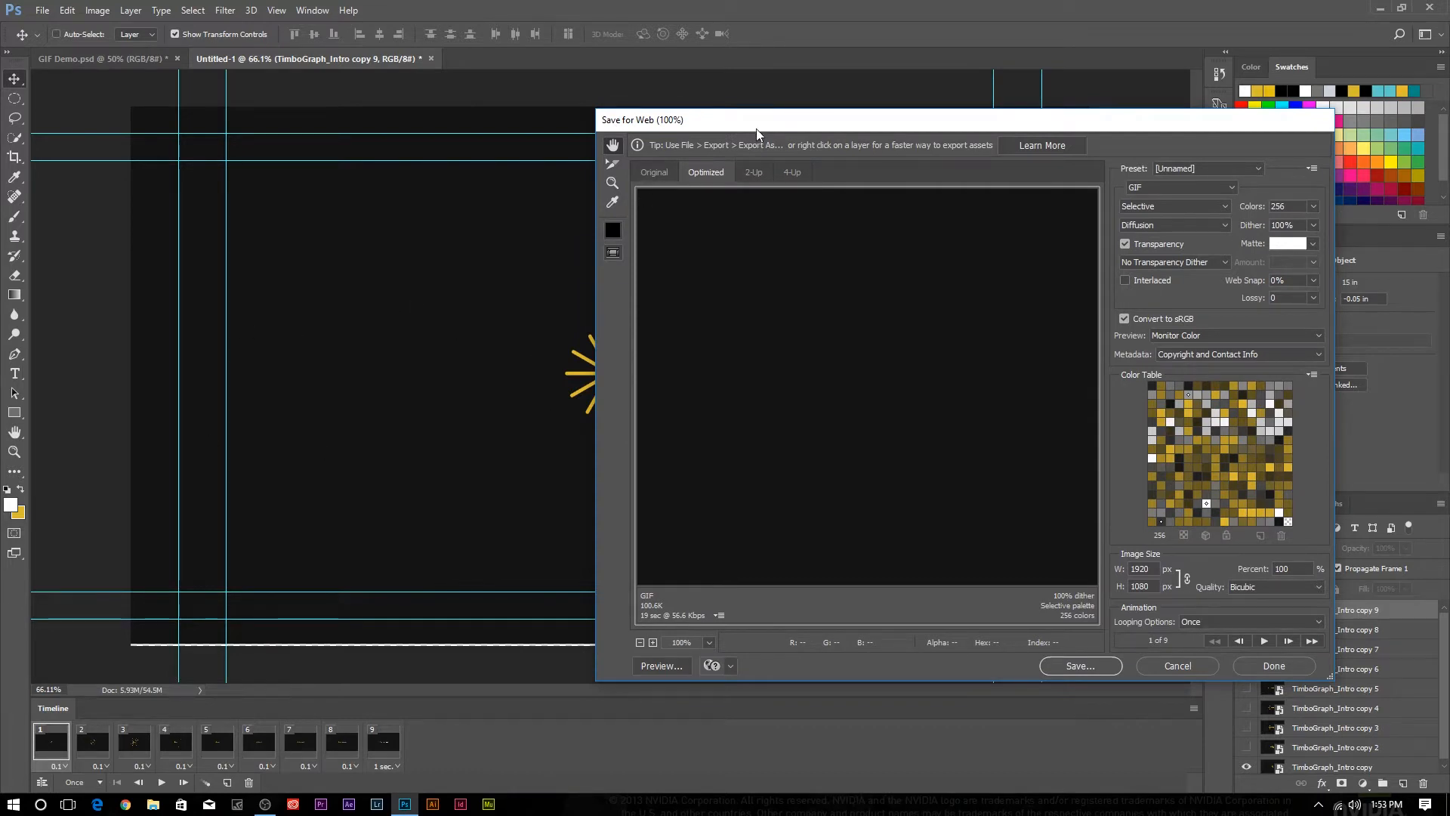
{"action": "left_click_drag", "start_coordinate": [757, 133], "coordinate": [478, 113]}
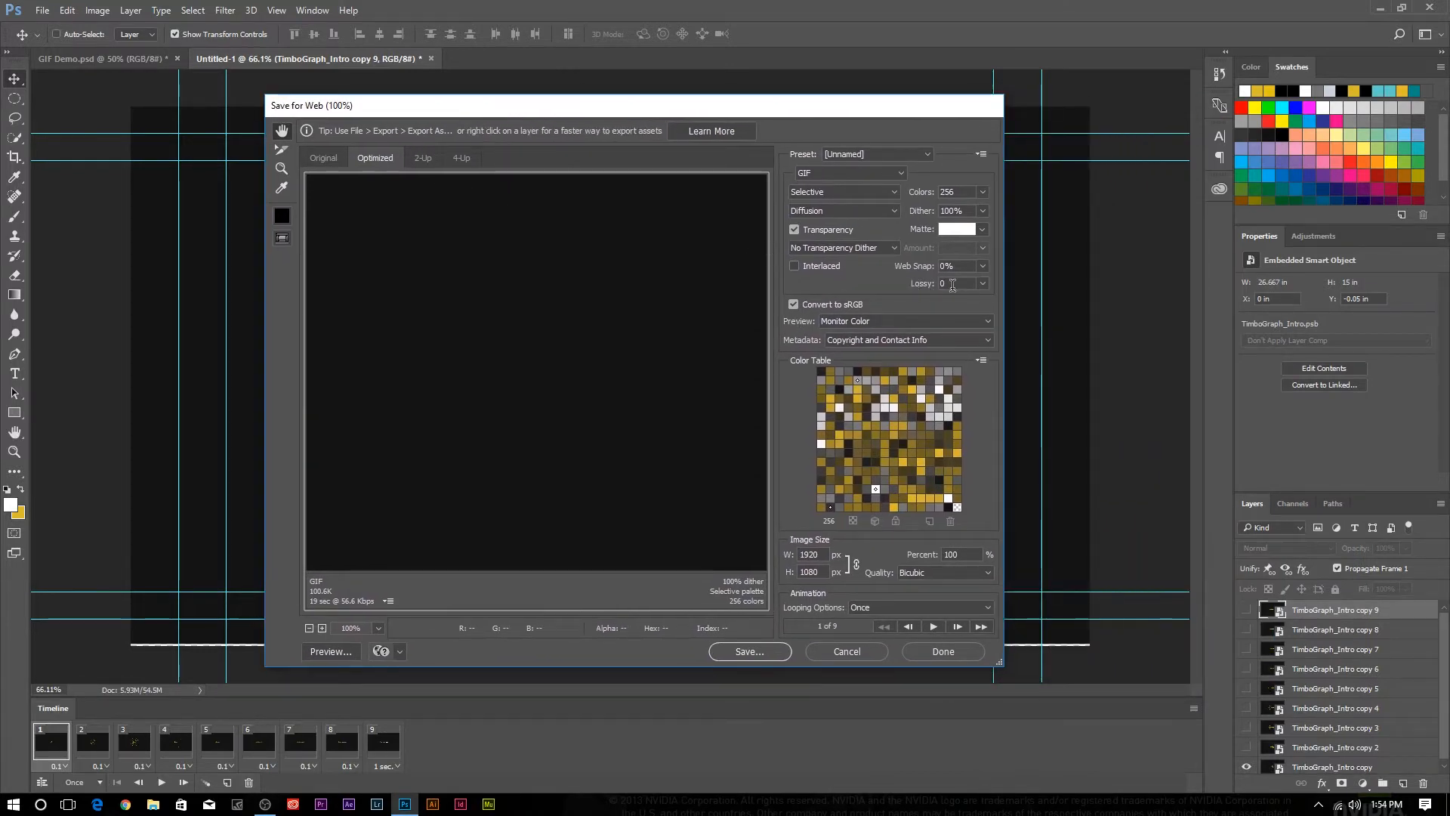
Scale the exported GIF to 25 percent and preview it in the browser, closing the preview when done
{"action": "left_click", "coordinate": [971, 555]}
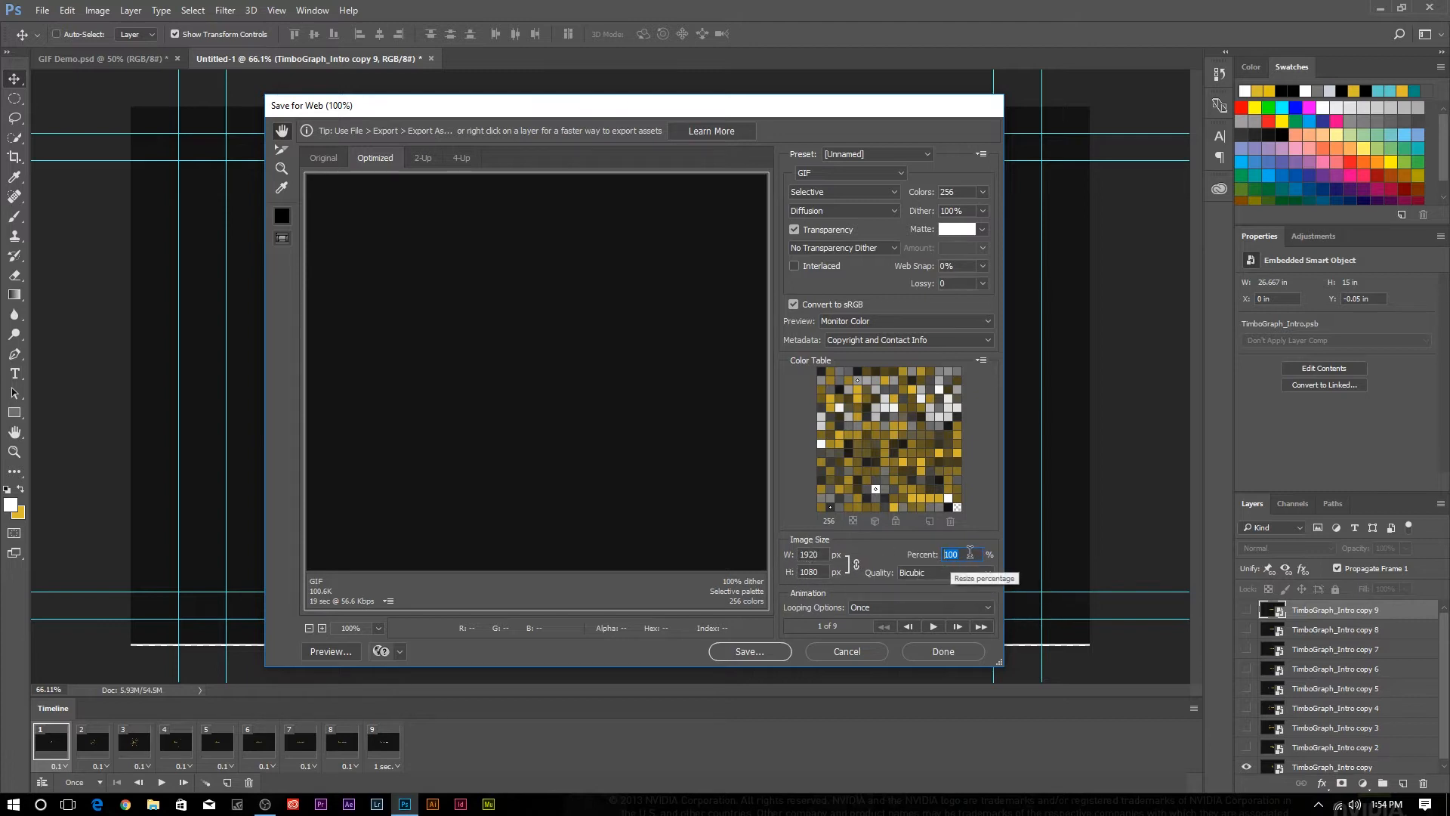
{"action": "type", "text": "25"}
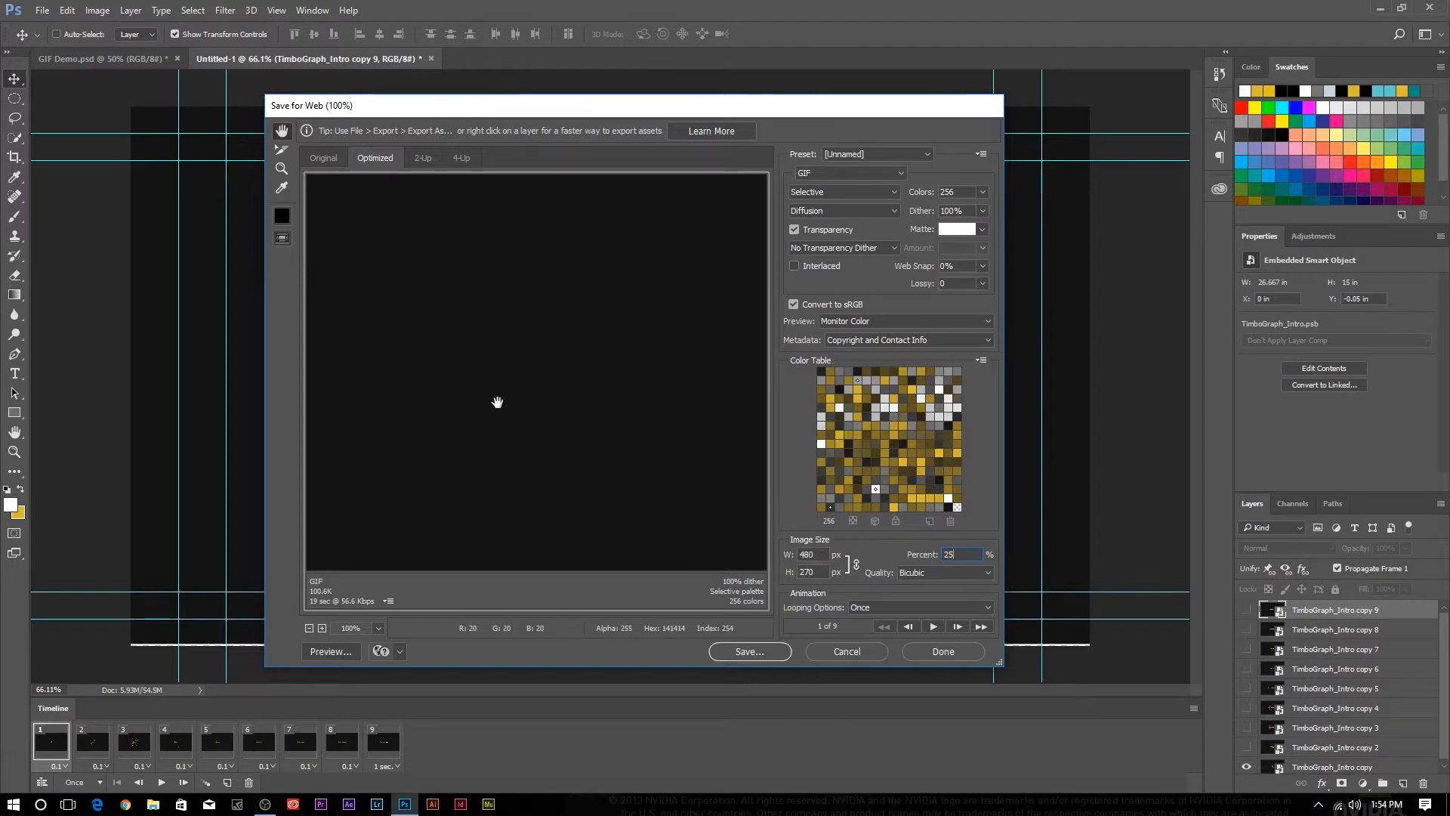
{"action": "left_click", "coordinate": [343, 650]}
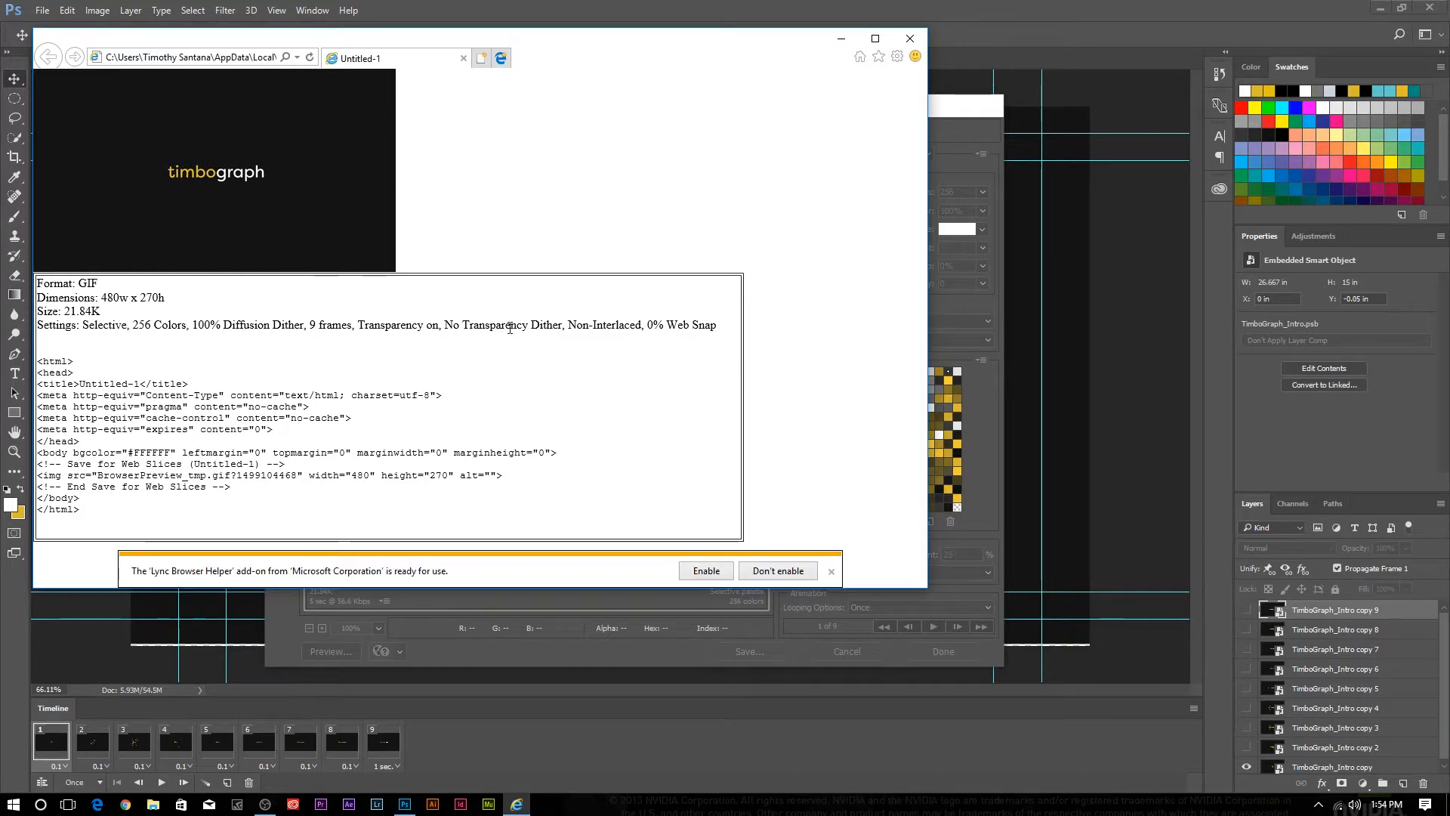
{"action": "left_click", "coordinate": [832, 573]}
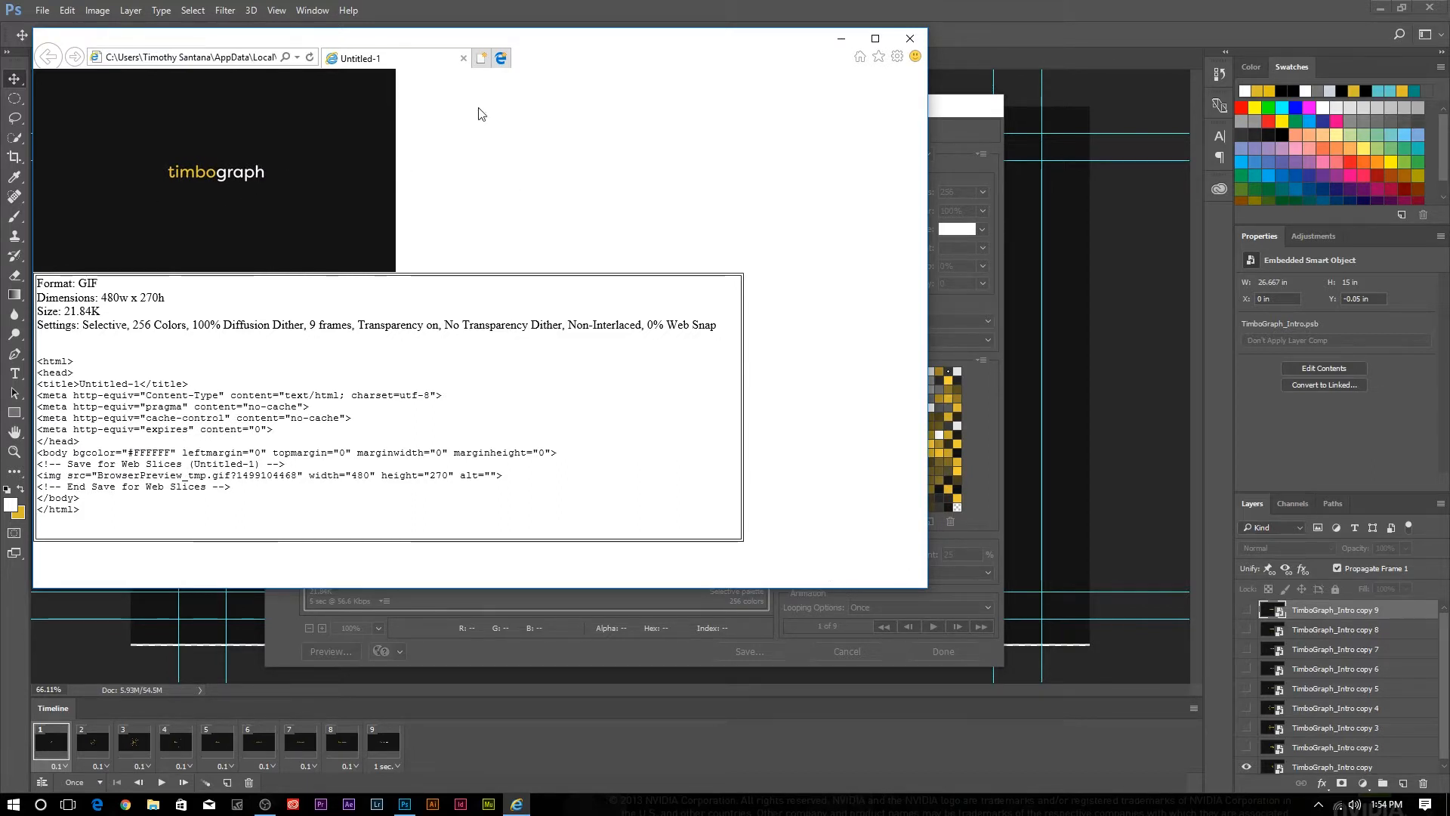
{"action": "left_click", "coordinate": [910, 40]}
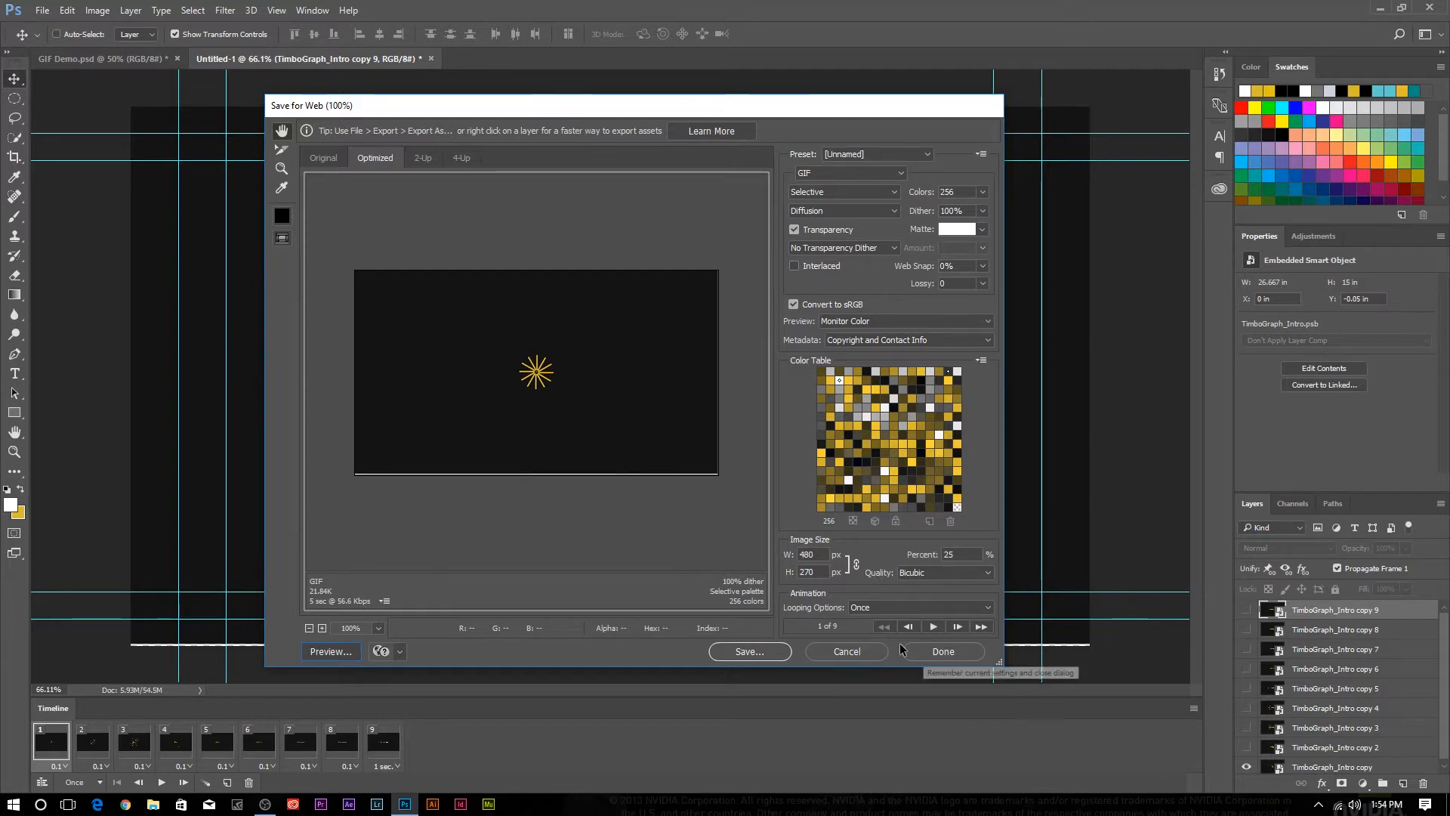
Save the optimized GIF to the Desktop as "GIF Demo 2" with the Images Only format
{"action": "left_click", "coordinate": [768, 653]}
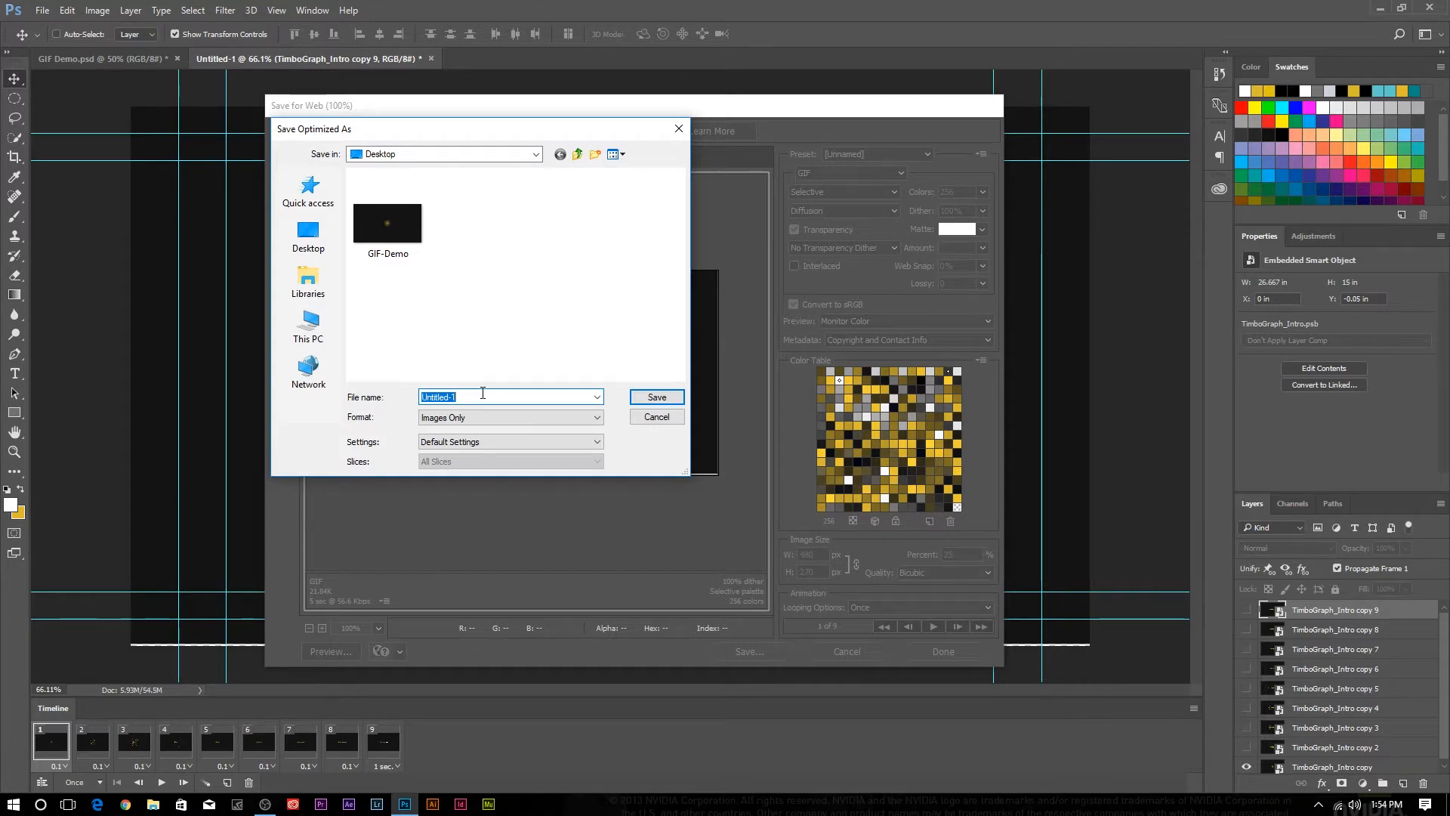
{"action": "type", "text": "GOF"}
{"action": "key", "text": "BackSpace"}
{"action": "type", "text": "IF "}
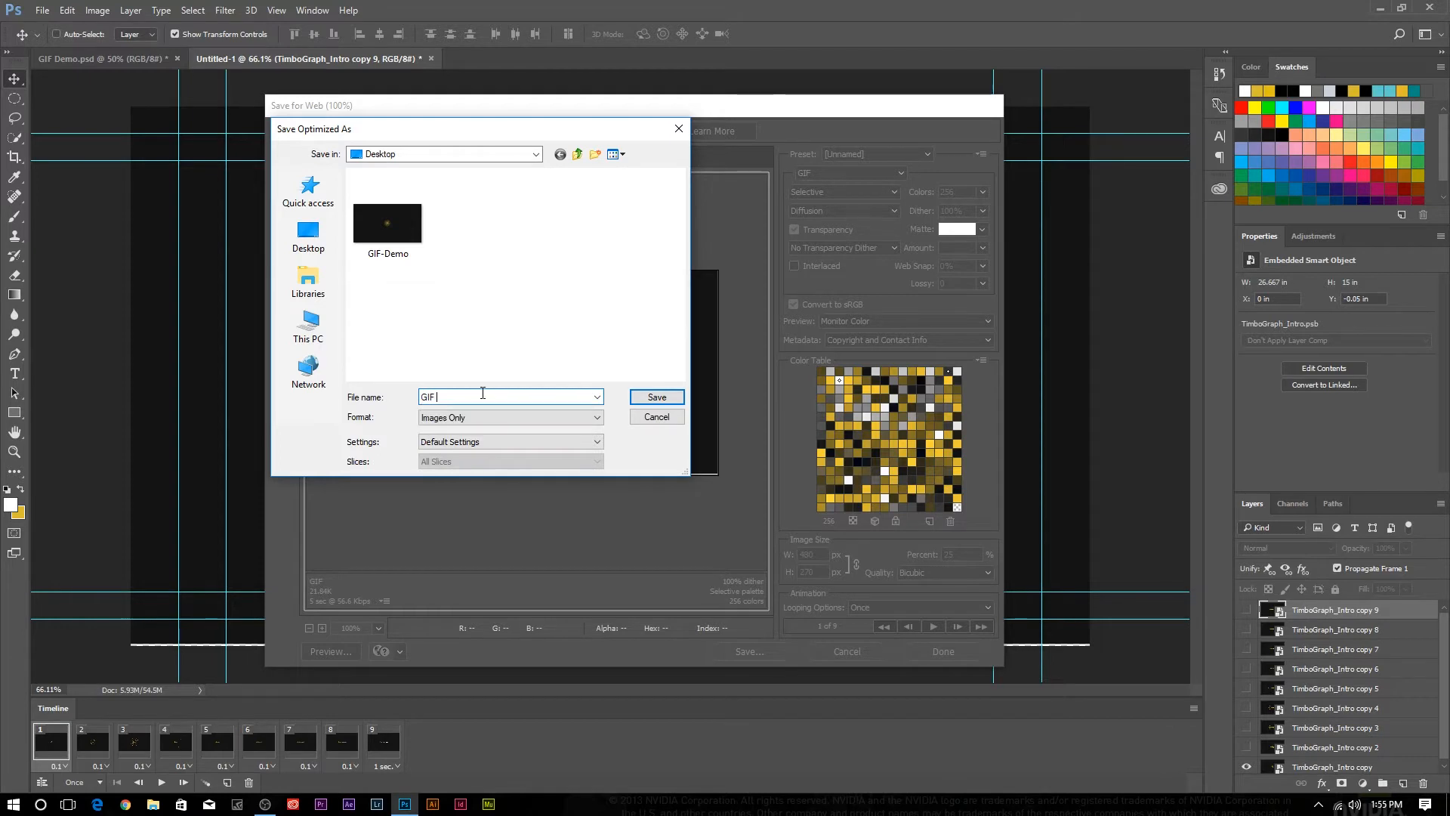
{"action": "type", "text": "Demo 2"}
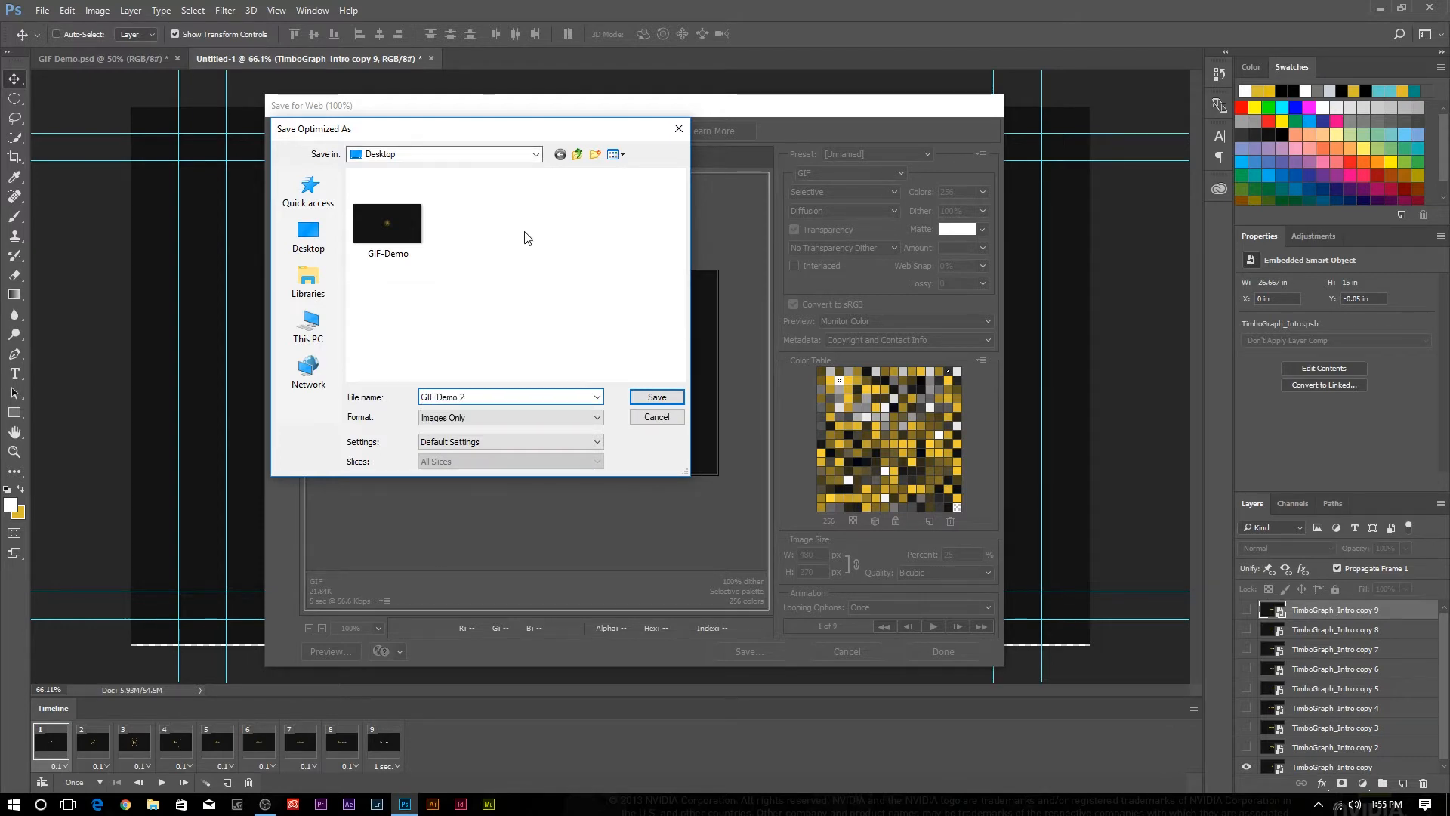
{"action": "left_click", "coordinate": [654, 397]}
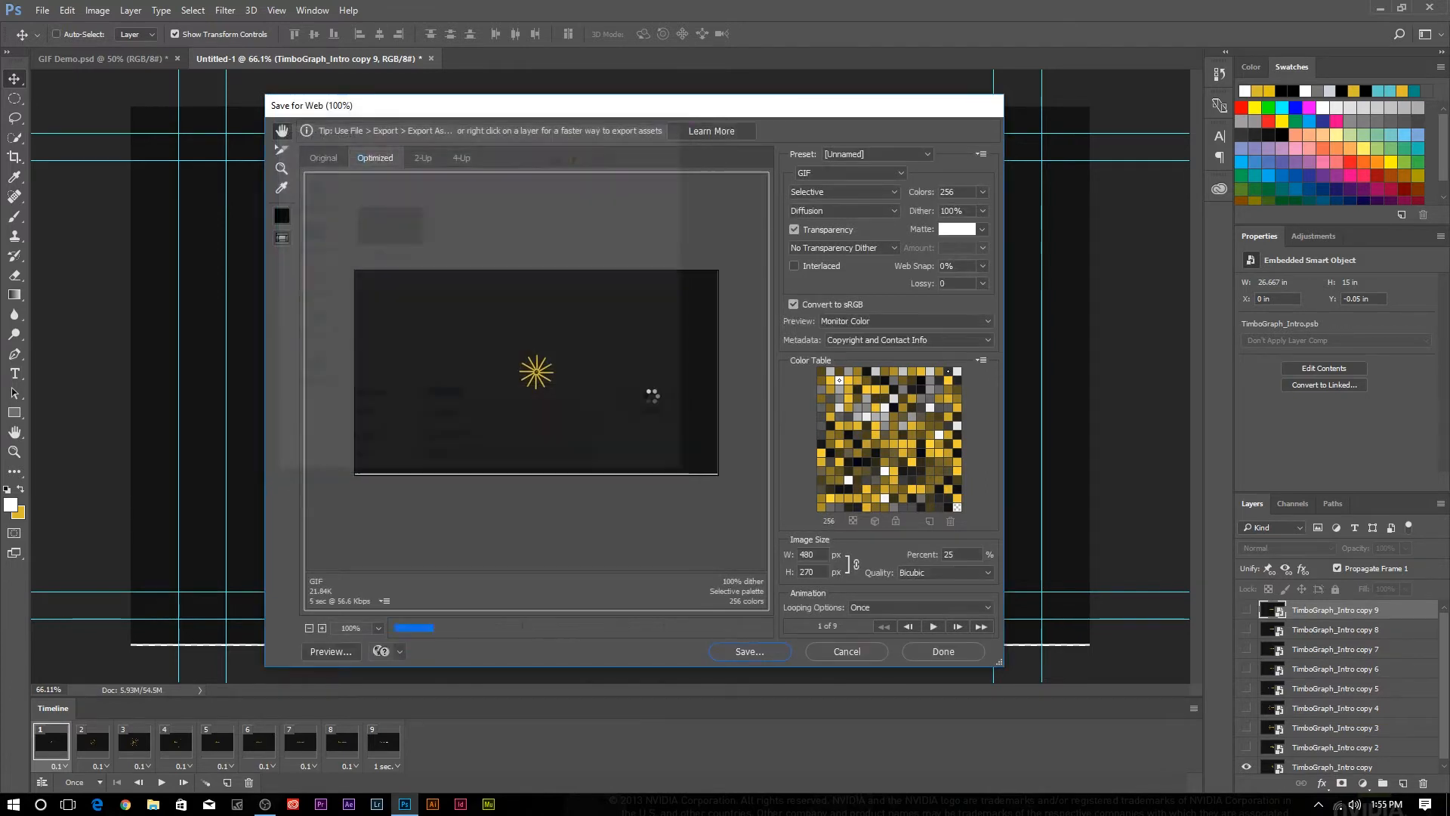
Minimize Photoshop, view the GIF-Demo file from the desktop in Photos, and close it
{"action": "left_click", "coordinate": [1379, 8]}
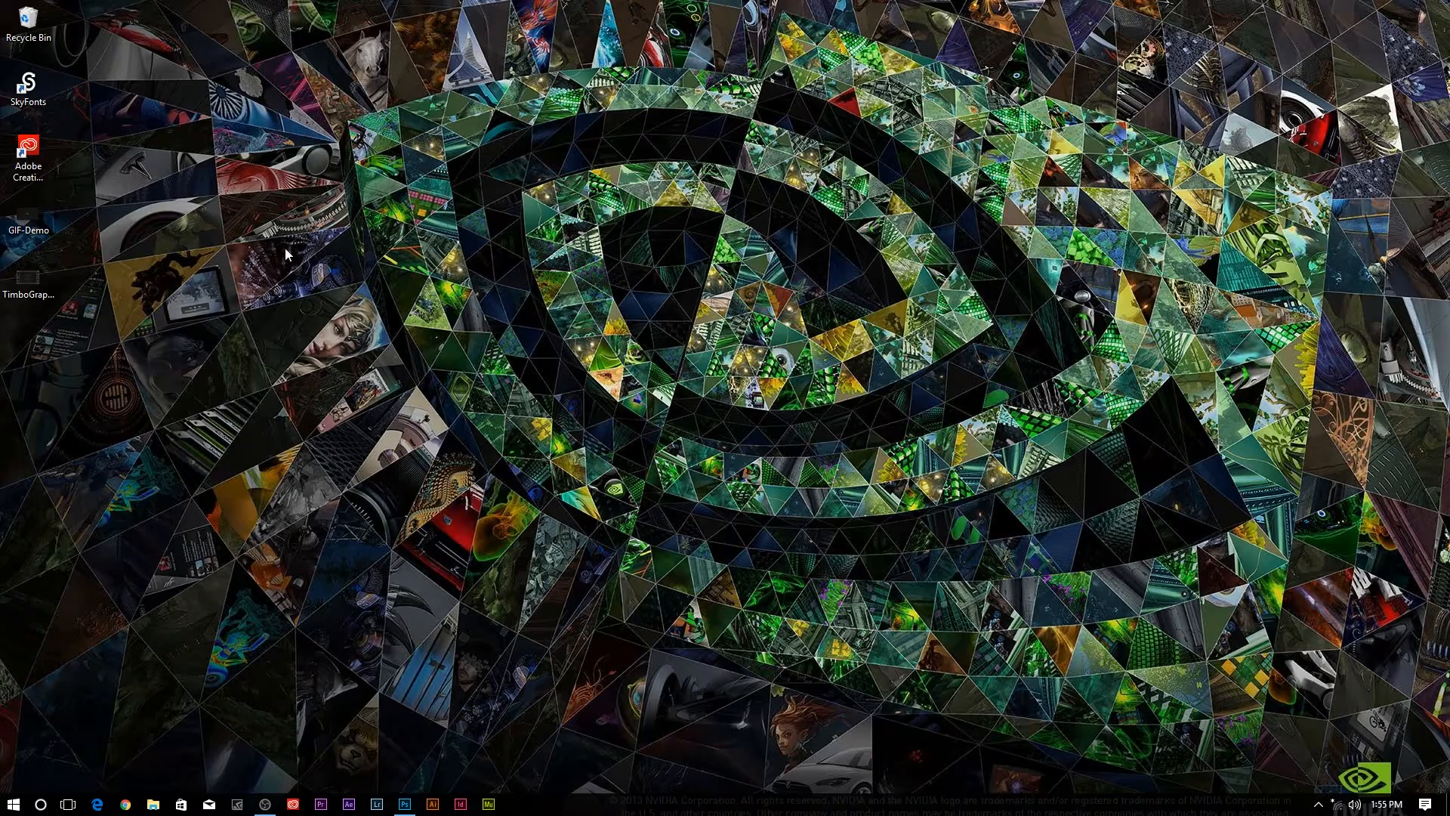
{"action": "double_click", "coordinate": [31, 210]}
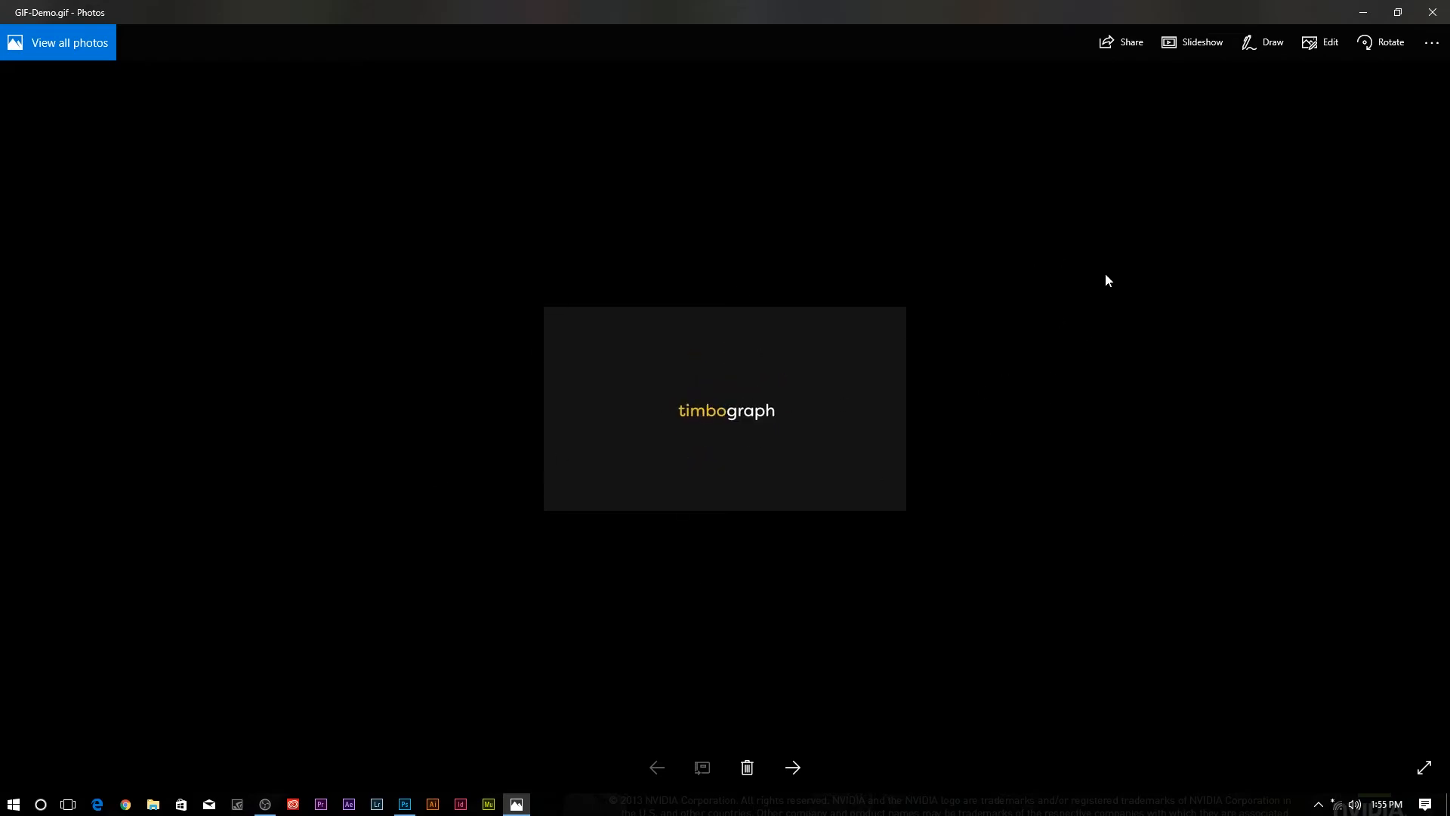
{"action": "left_click", "coordinate": [1432, 12]}
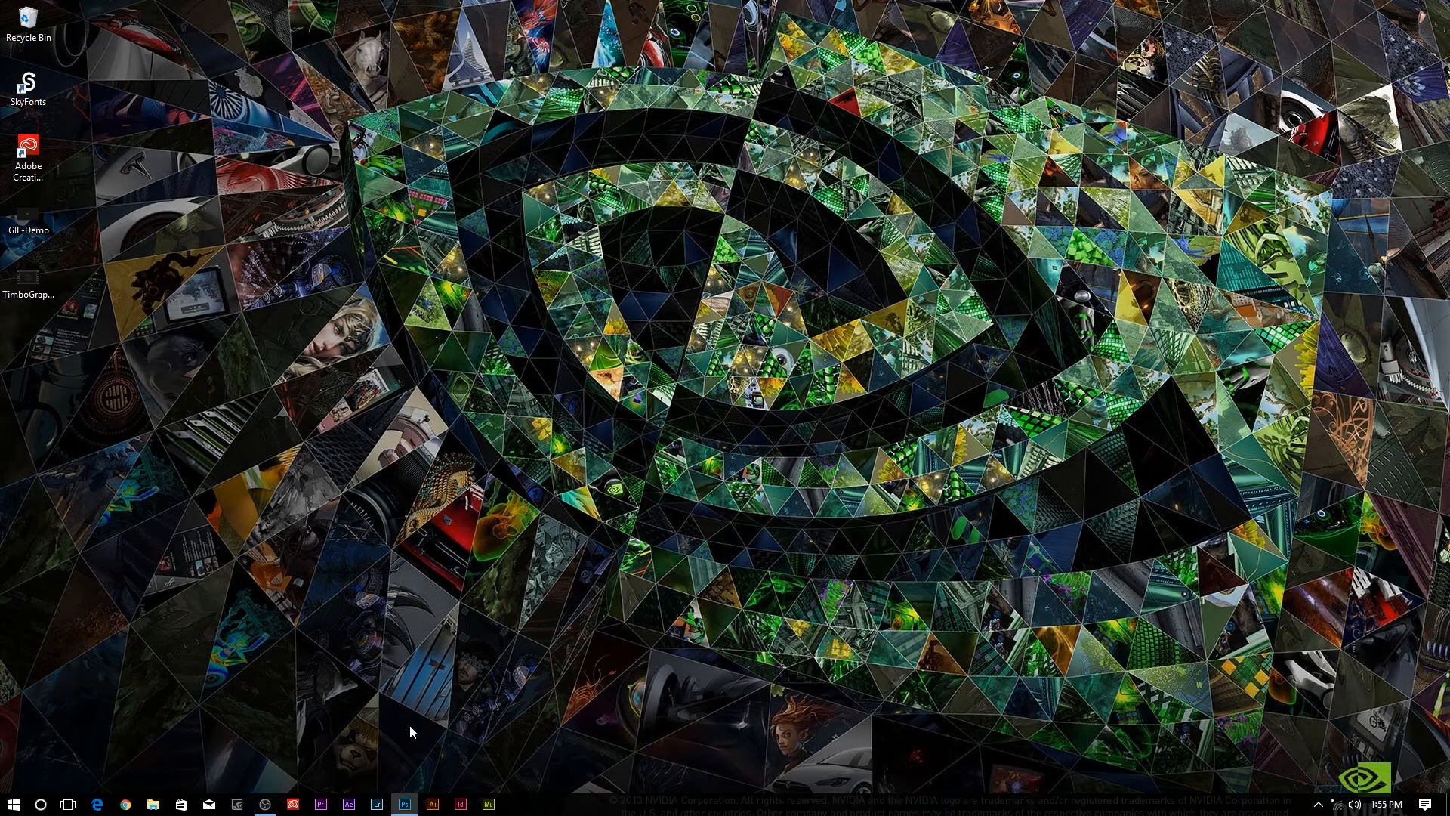
Switch back to Photoshop and show the GIF Demo.psd document
{"action": "left_click", "coordinate": [403, 802]}
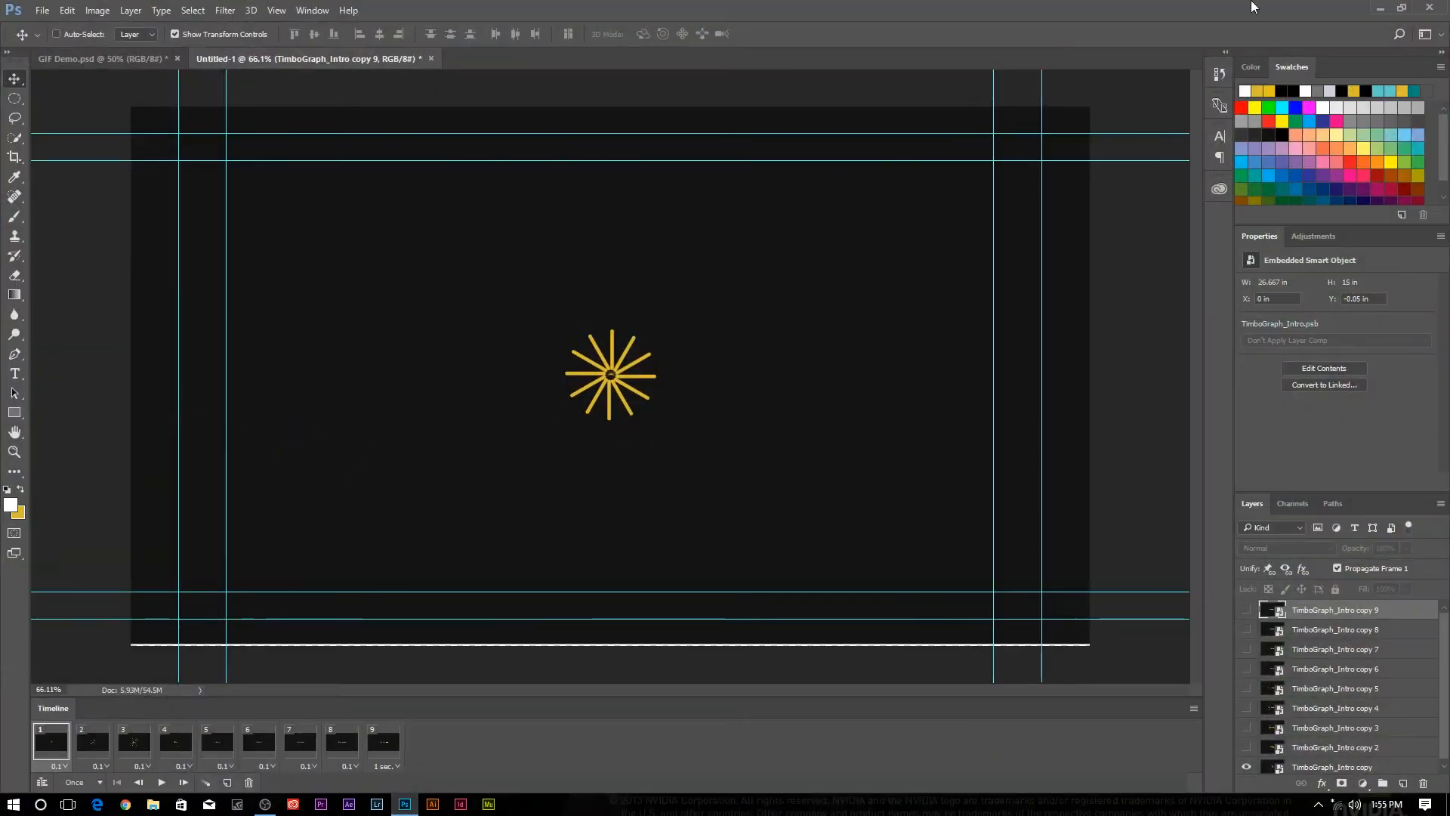
{"action": "left_click", "coordinate": [135, 56]}
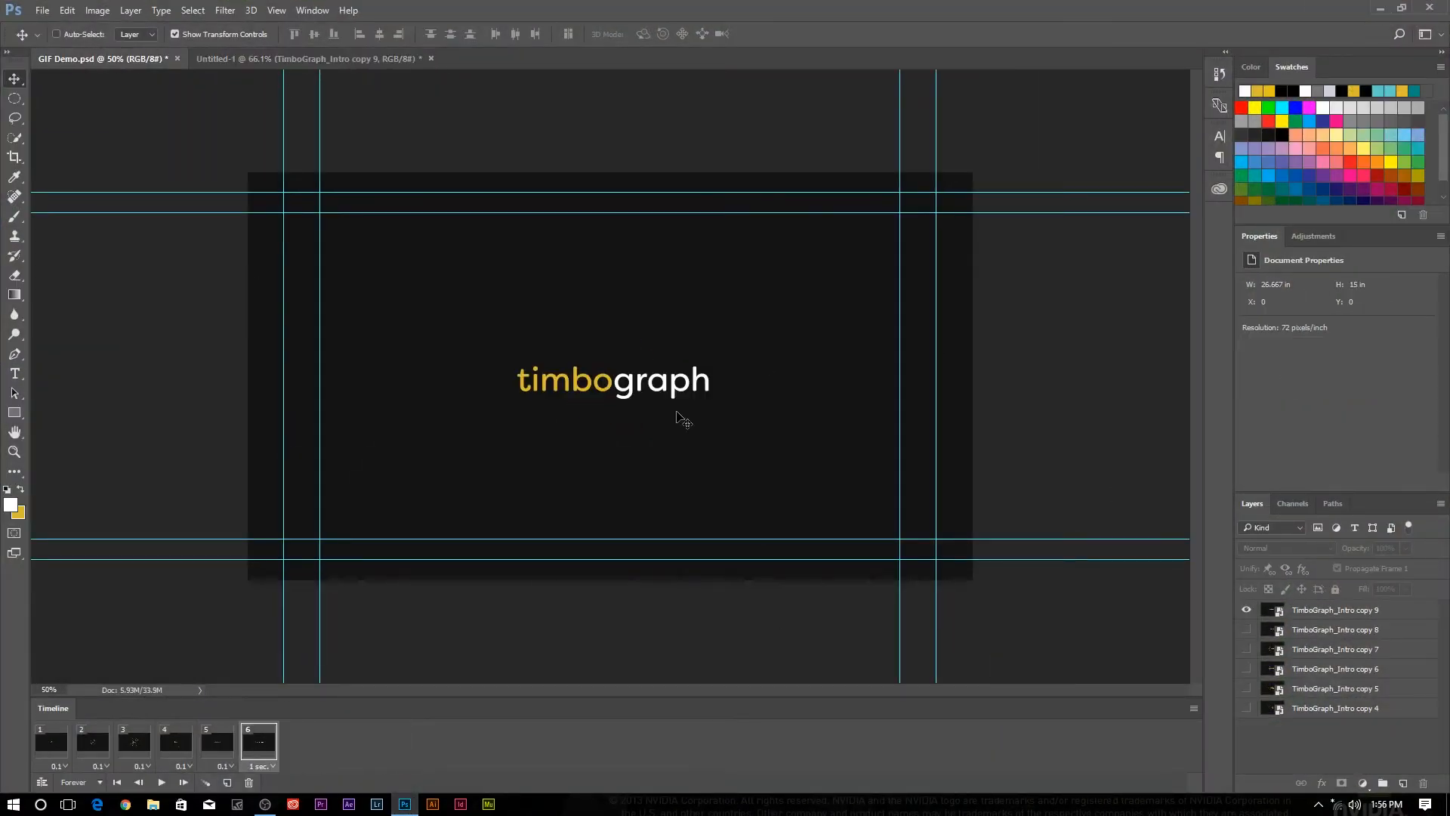